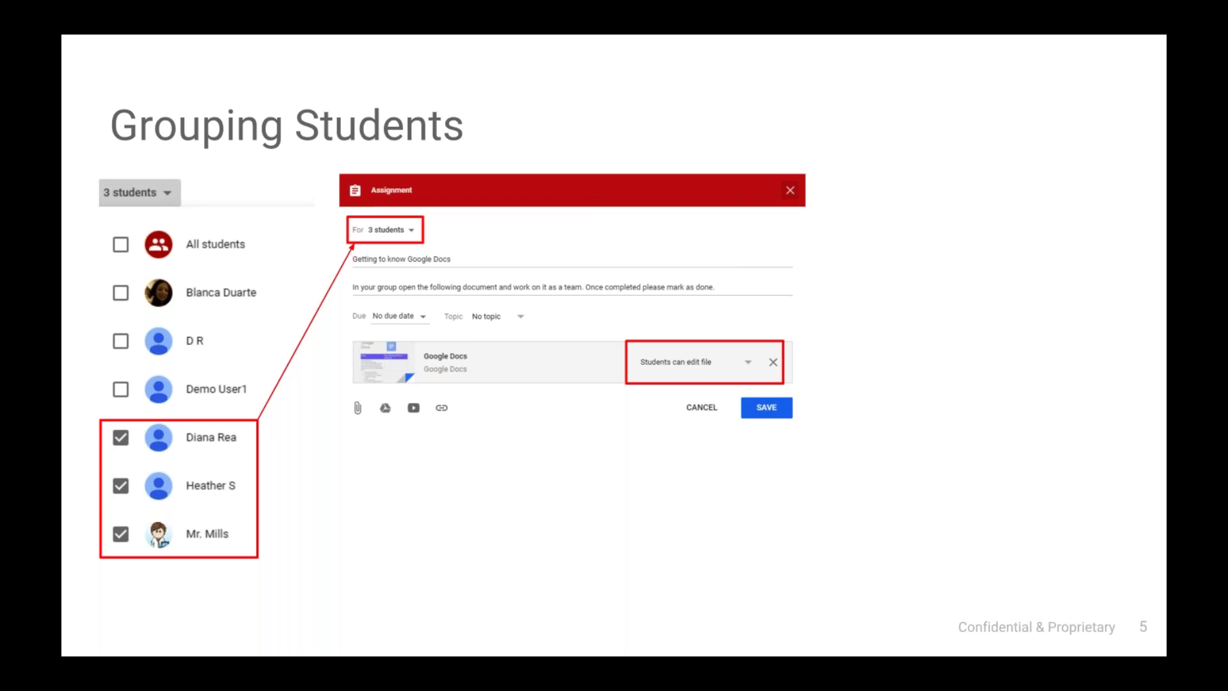
# - Exit the full-screen slideshow to edit slide 5, Grouping Students, in the Advanced Google Classroom deck
pyautogui.press('Escape')
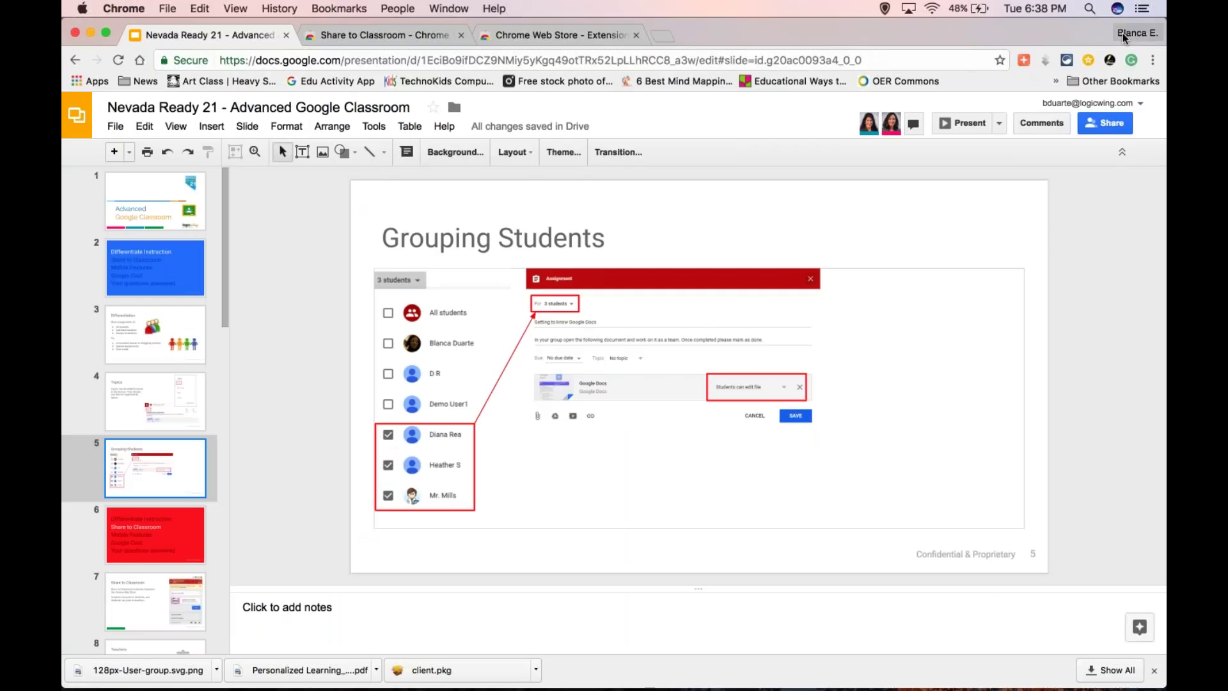
# - Restore the minimized Google Classroom window and scroll the class list down to the 3rd grade Room 205 class
pyautogui.click(1124, 35)
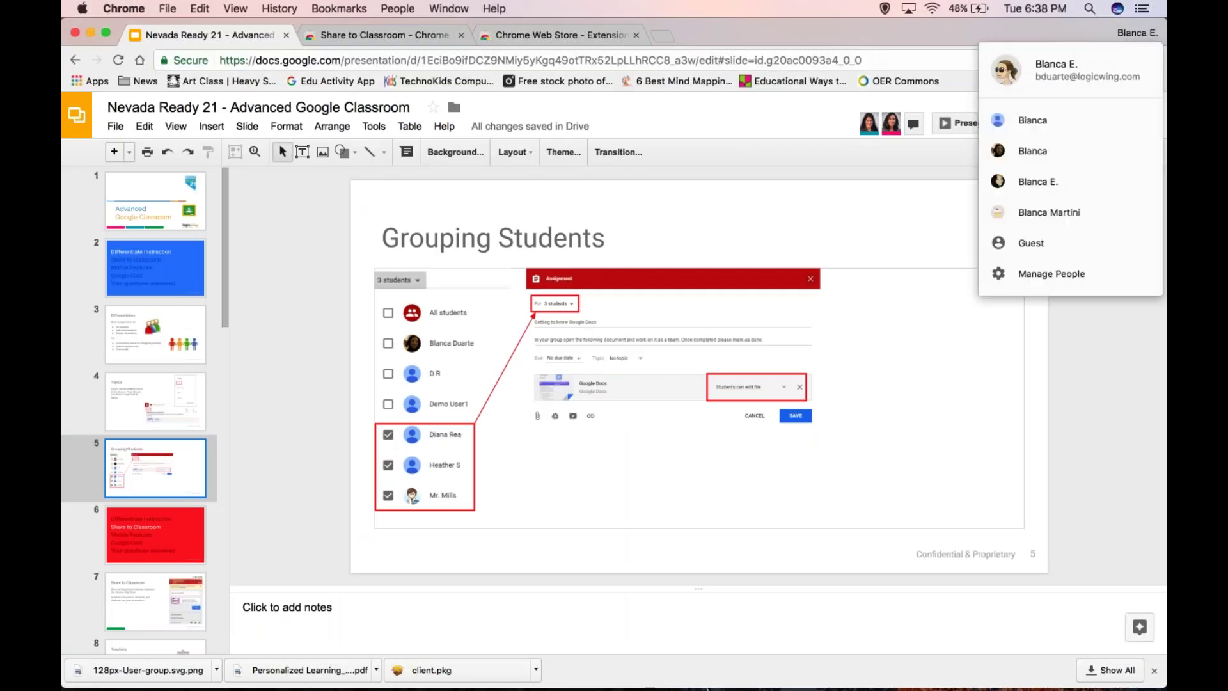
pyautogui.moveTo(706, 688)
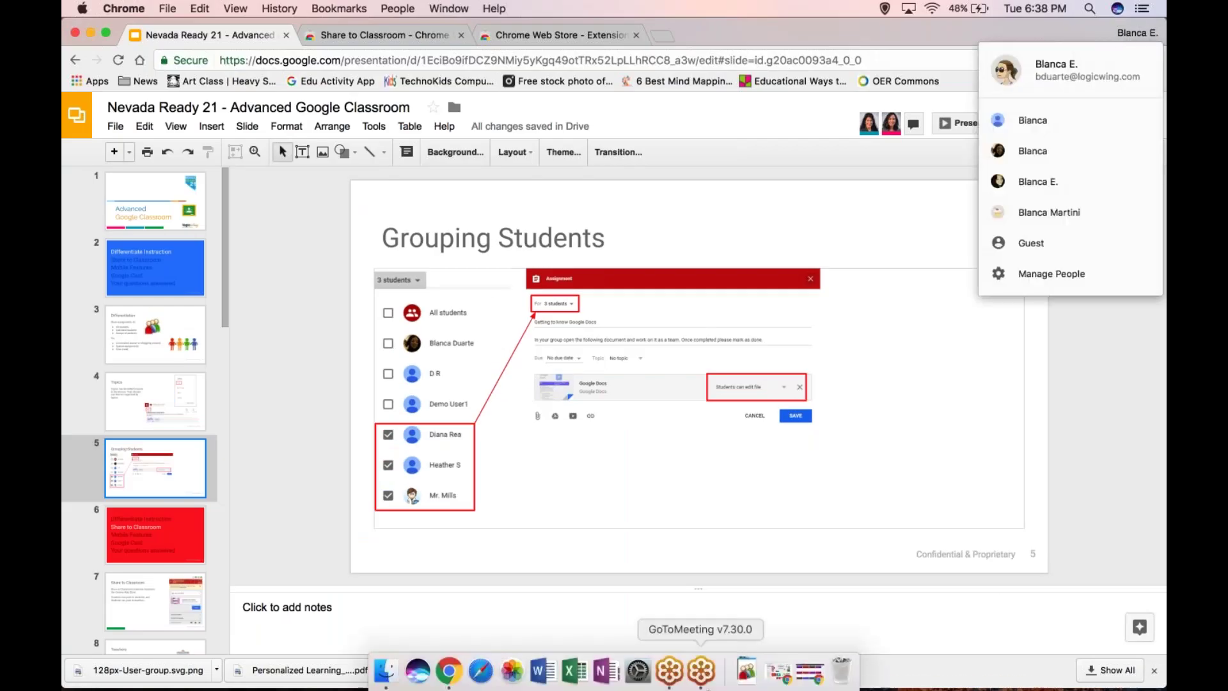
pyautogui.click(776, 680)
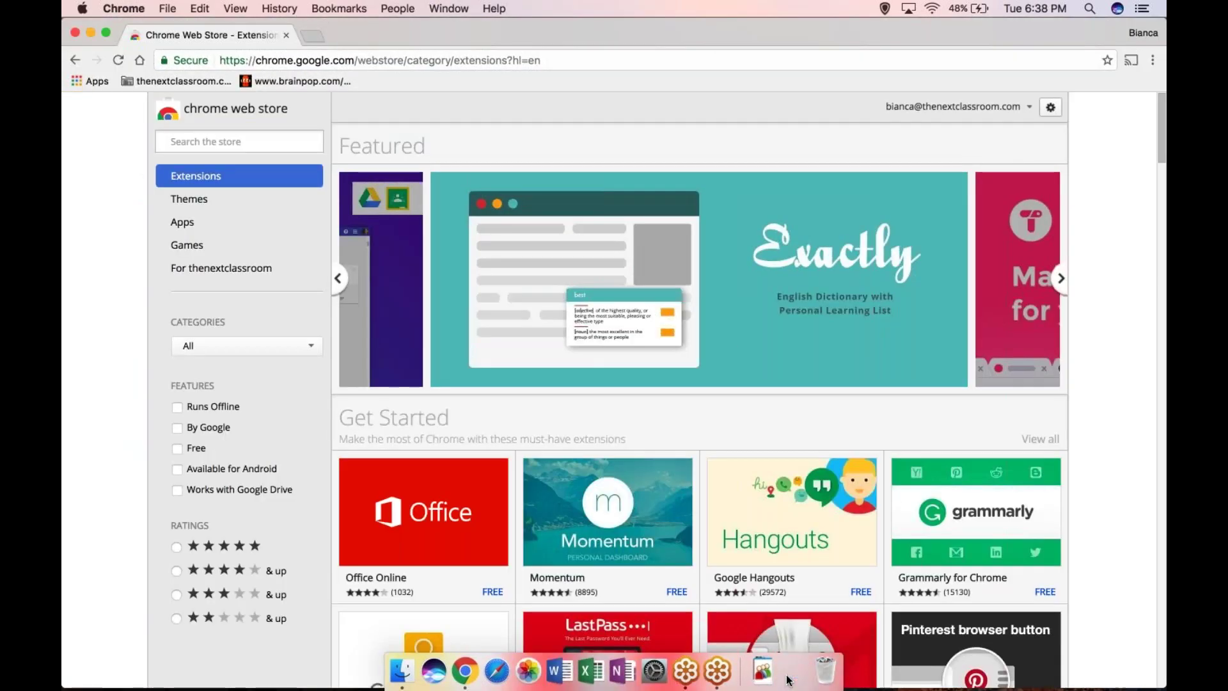
pyautogui.click(790, 676)
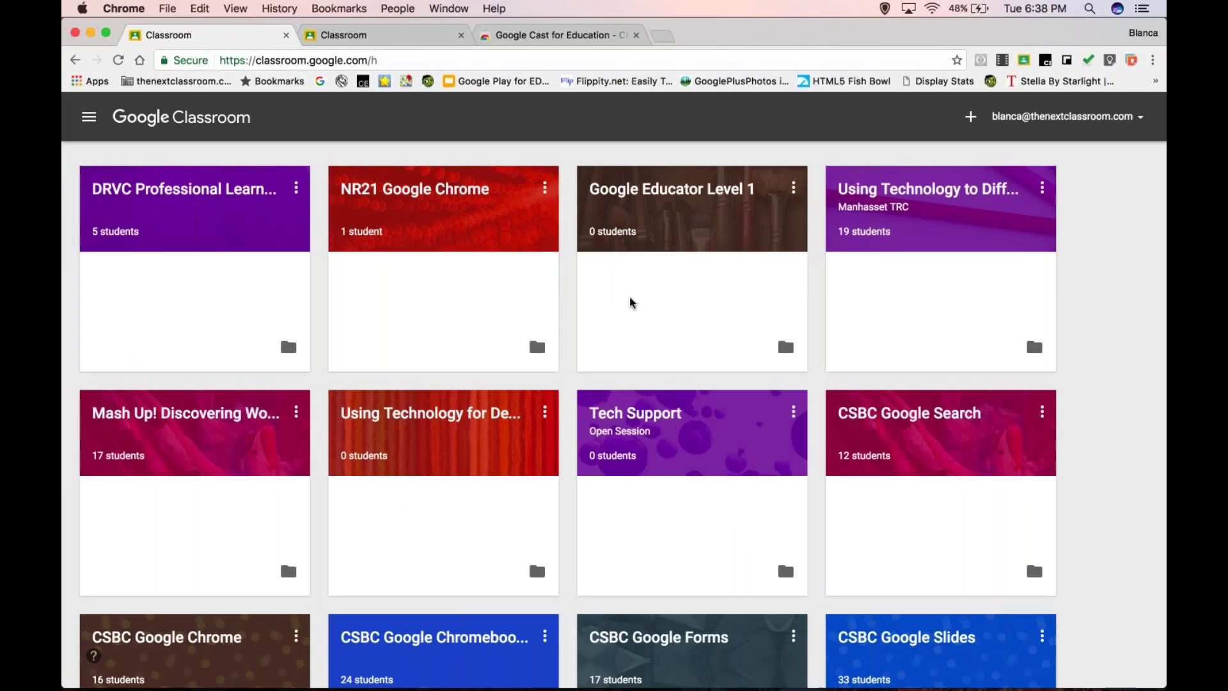
pyautogui.scroll(-5, 632, 303)
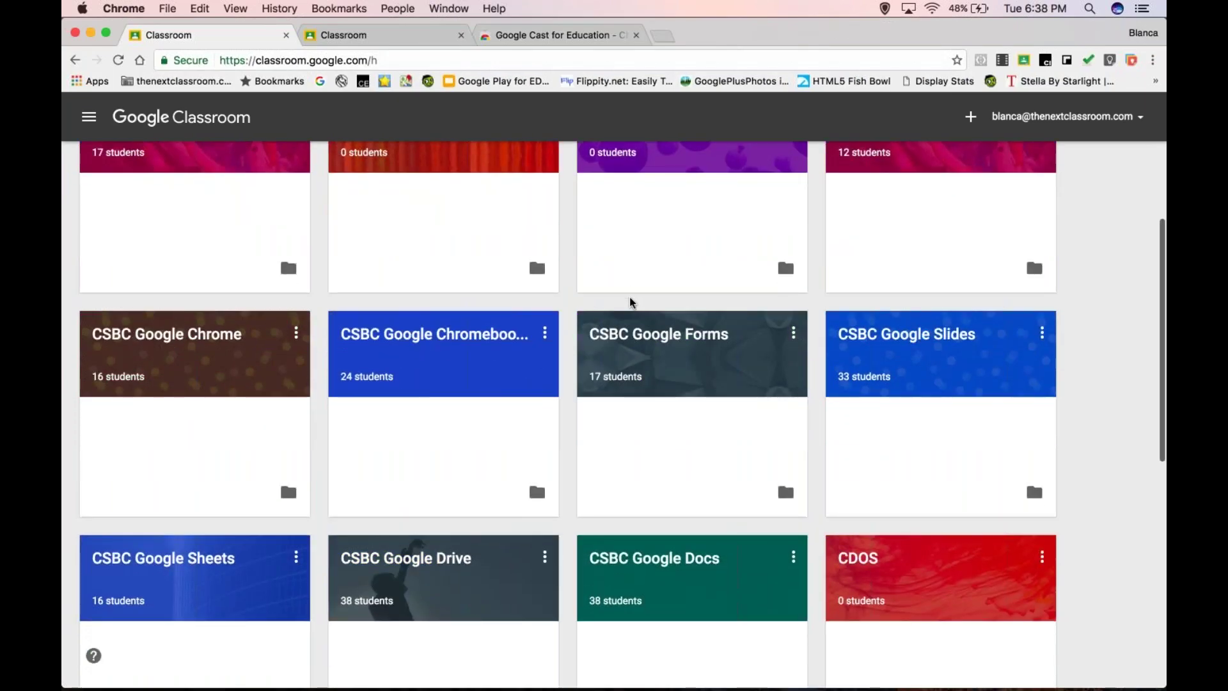
pyautogui.scroll(-9, 632, 302)
# - Open the 3rd grade Room 205 class and create a new assignment
pyautogui.click(434, 467)
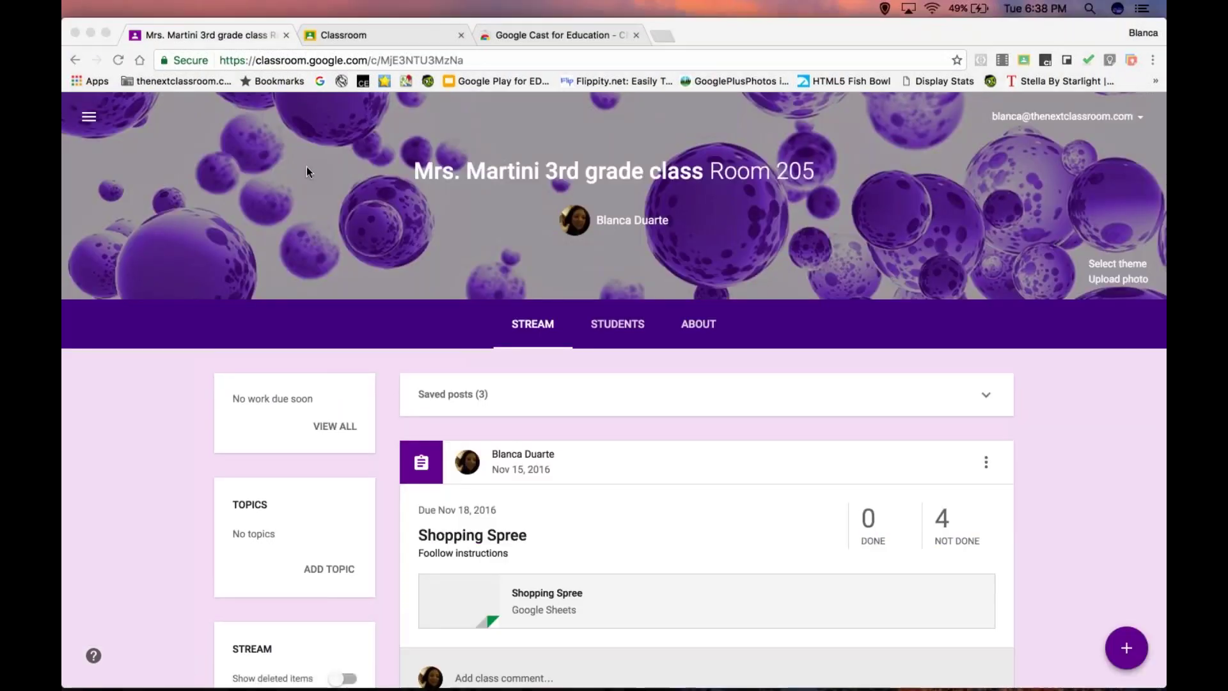
pyautogui.click(1131, 650)
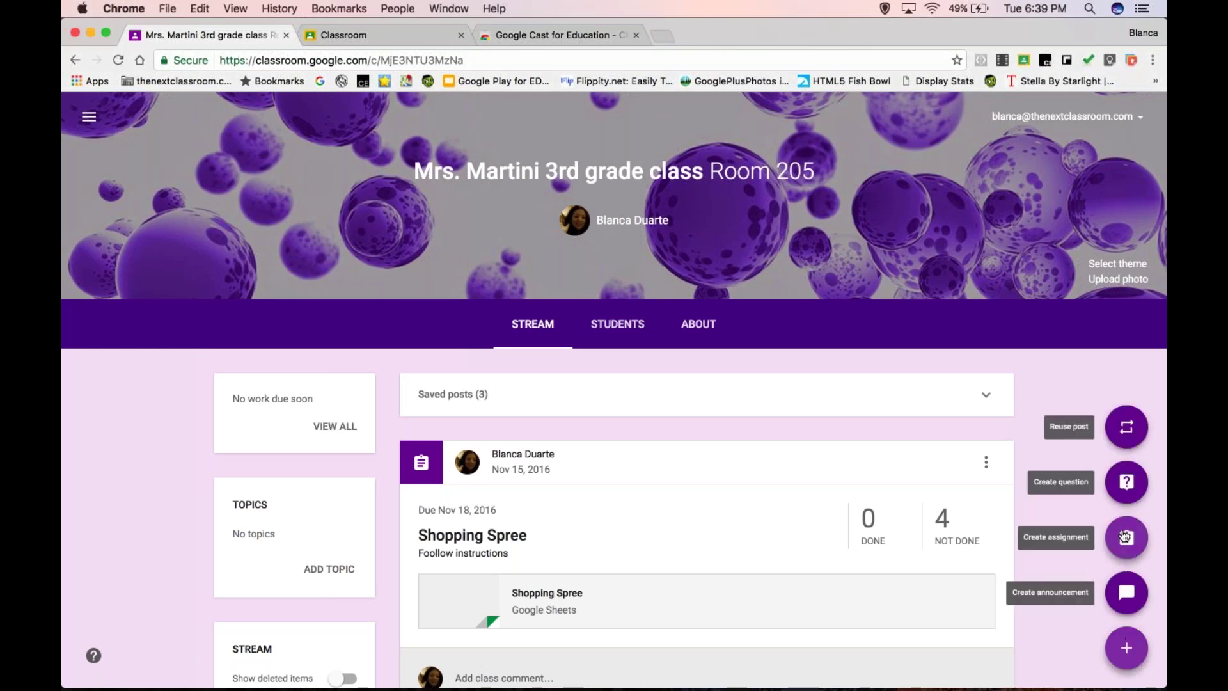
pyautogui.click(1126, 537)
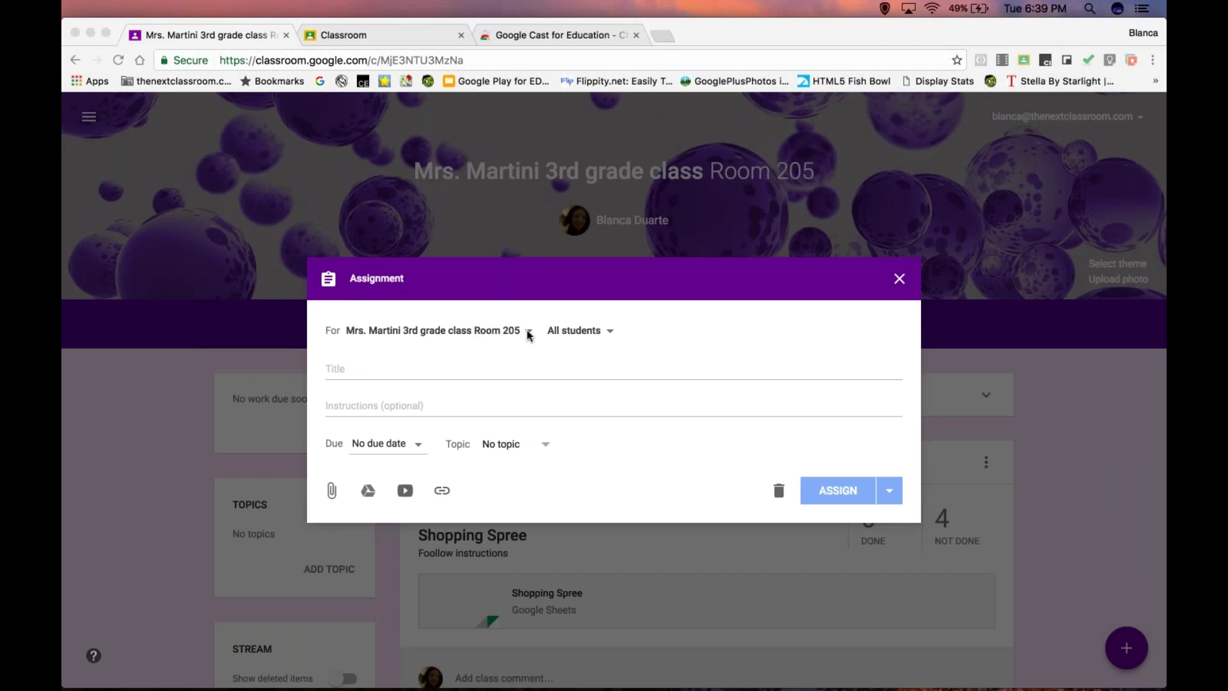
# - Limit the assignment's recipients to one student by unchecking Demo Student and the others
pyautogui.click(608, 333)
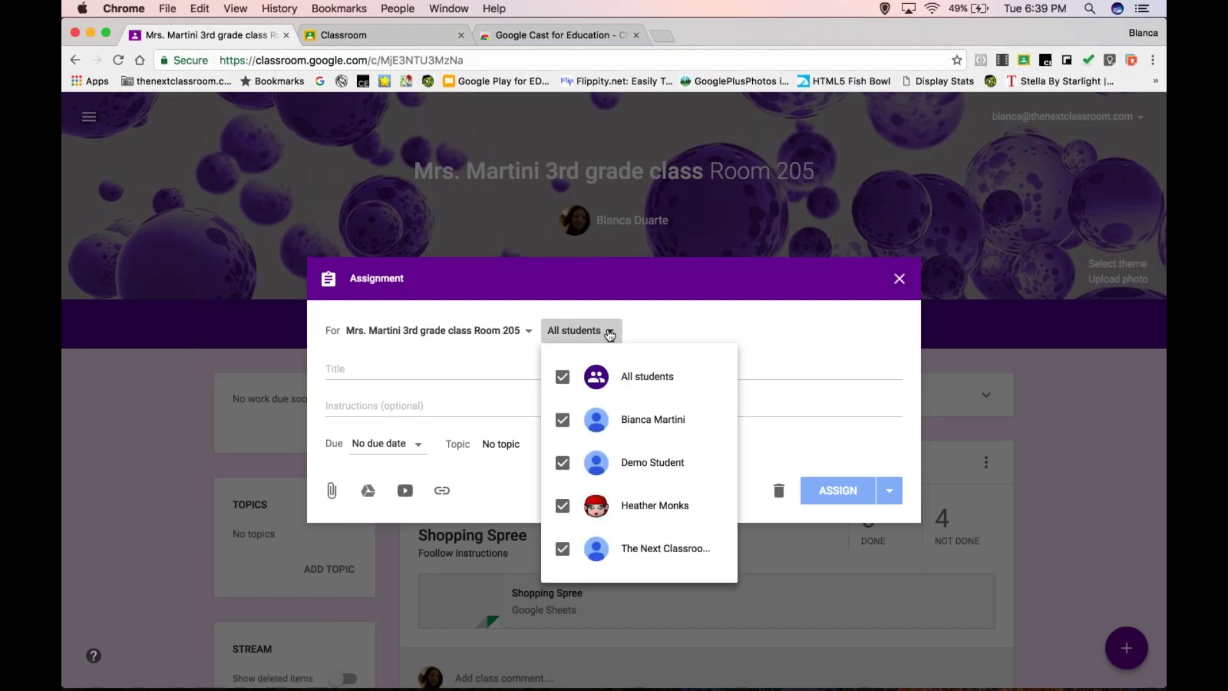
pyautogui.click(562, 473)
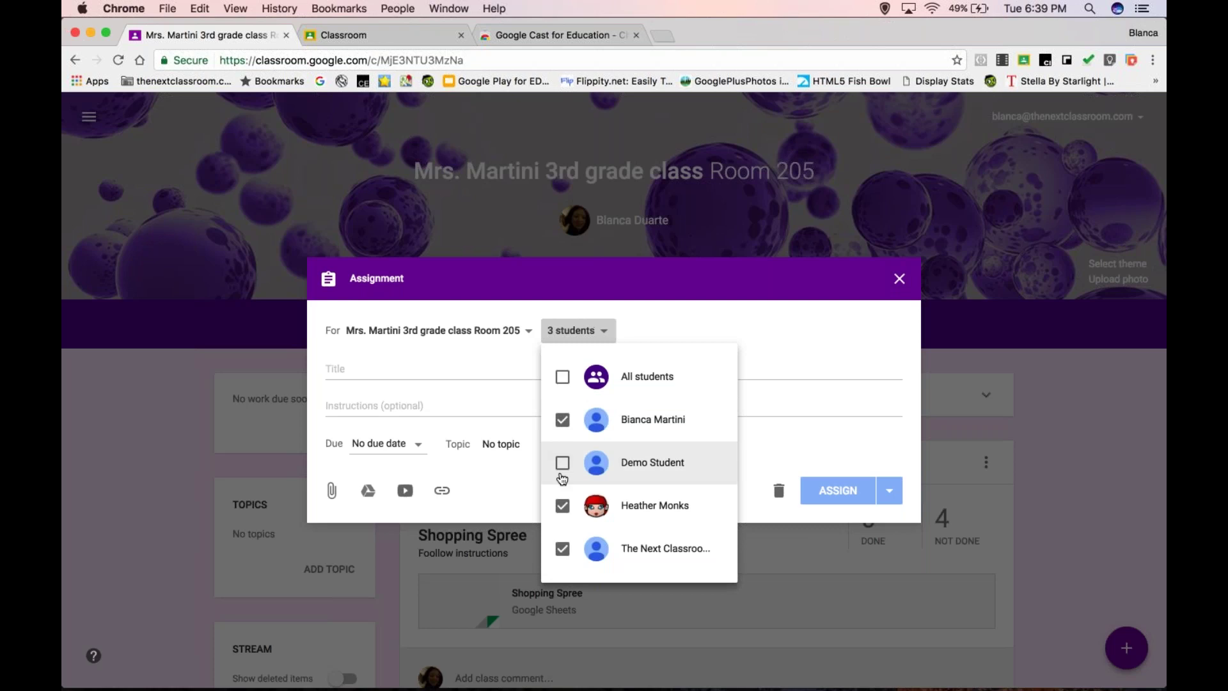
pyautogui.click(562, 422)
pyautogui.click(562, 550)
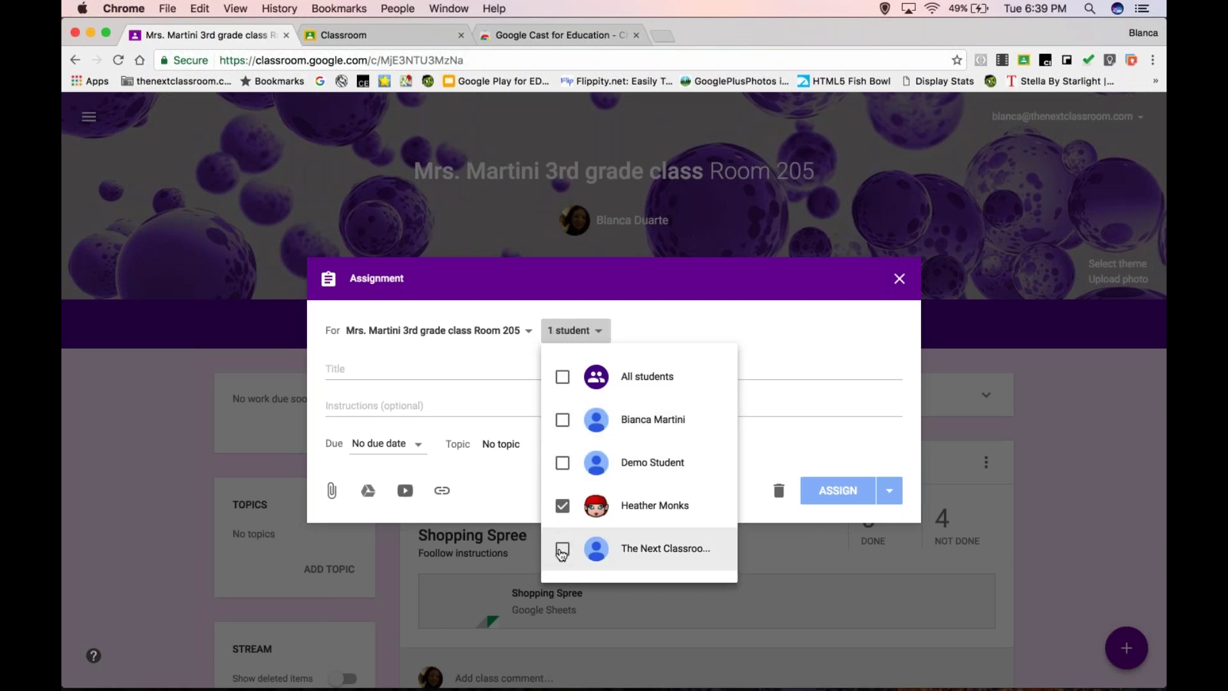
pyautogui.click(431, 394)
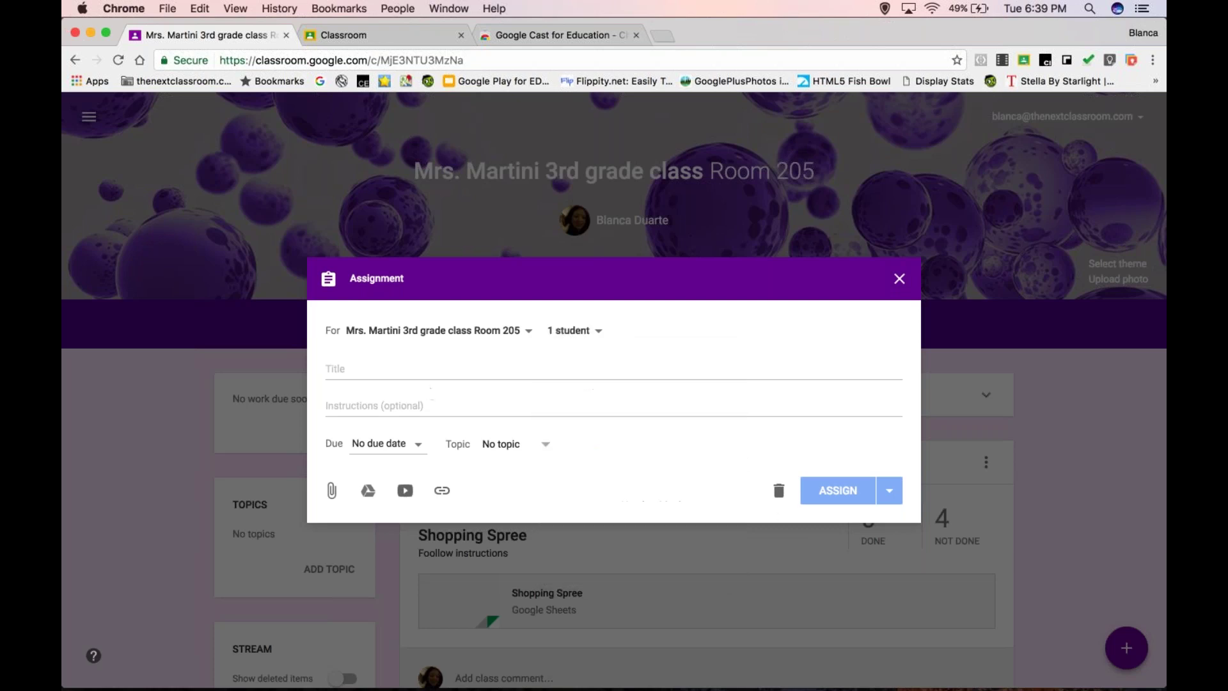
pyautogui.click(384, 369)
# - Enter title 'Reading assignment: To Kill a Mockingbird' and instructions 'Read pages 1-3 and answer questions', leaving no due date
pyautogui.write('Reading')
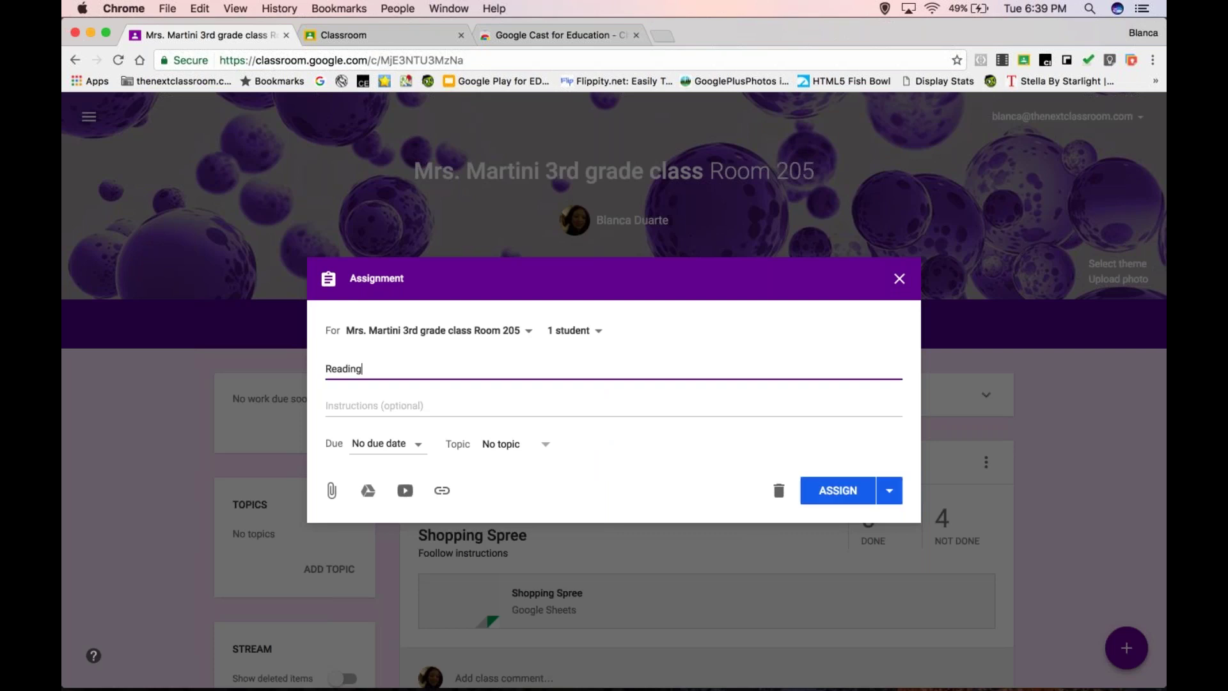
pyautogui.write(' assignment: To Kill a Mockingb')
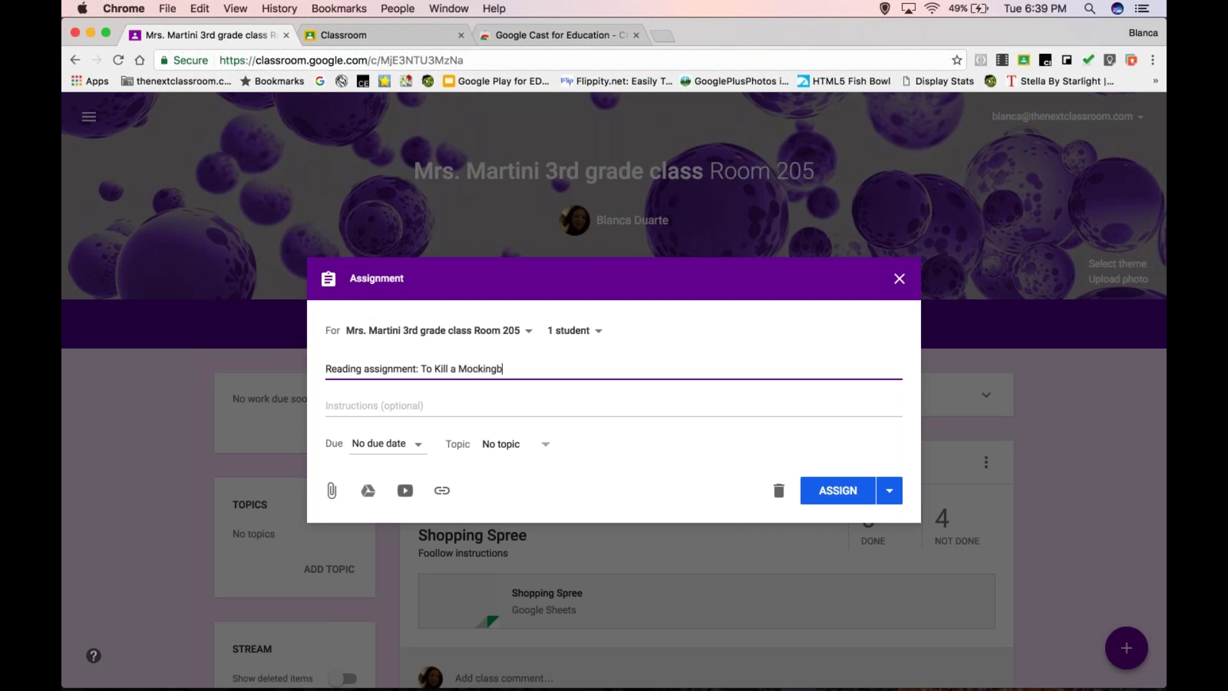
pyautogui.write('ird')
pyautogui.click(327, 406)
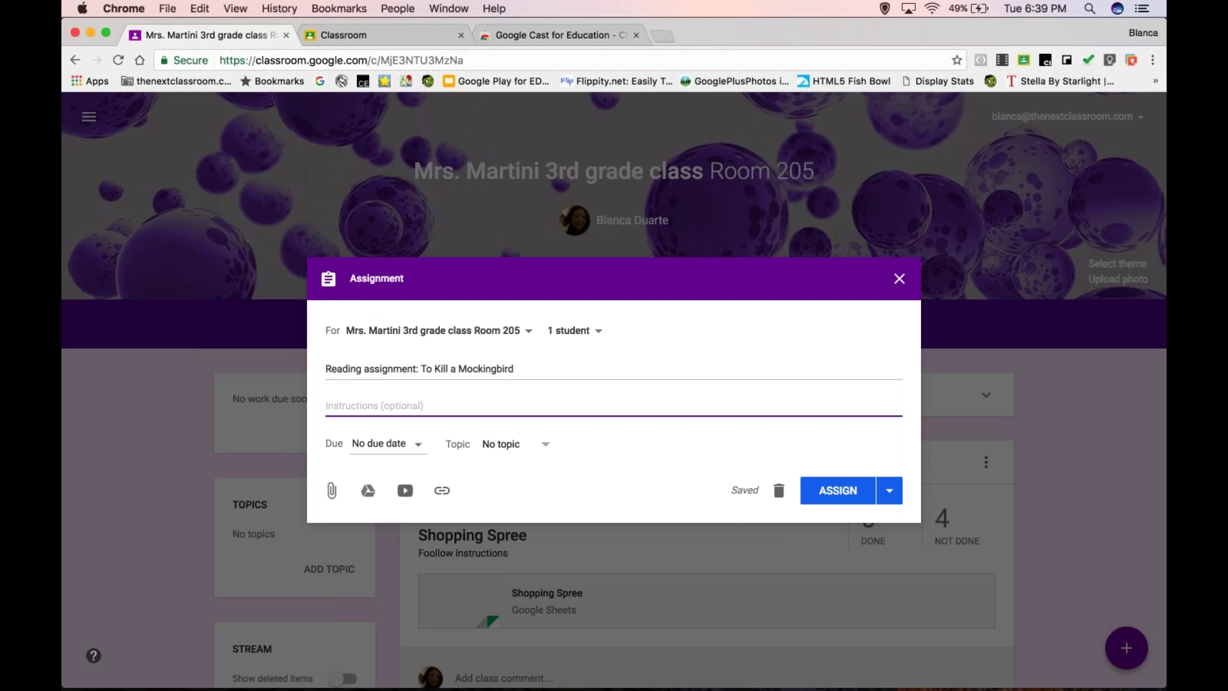
pyautogui.write('Read pa')
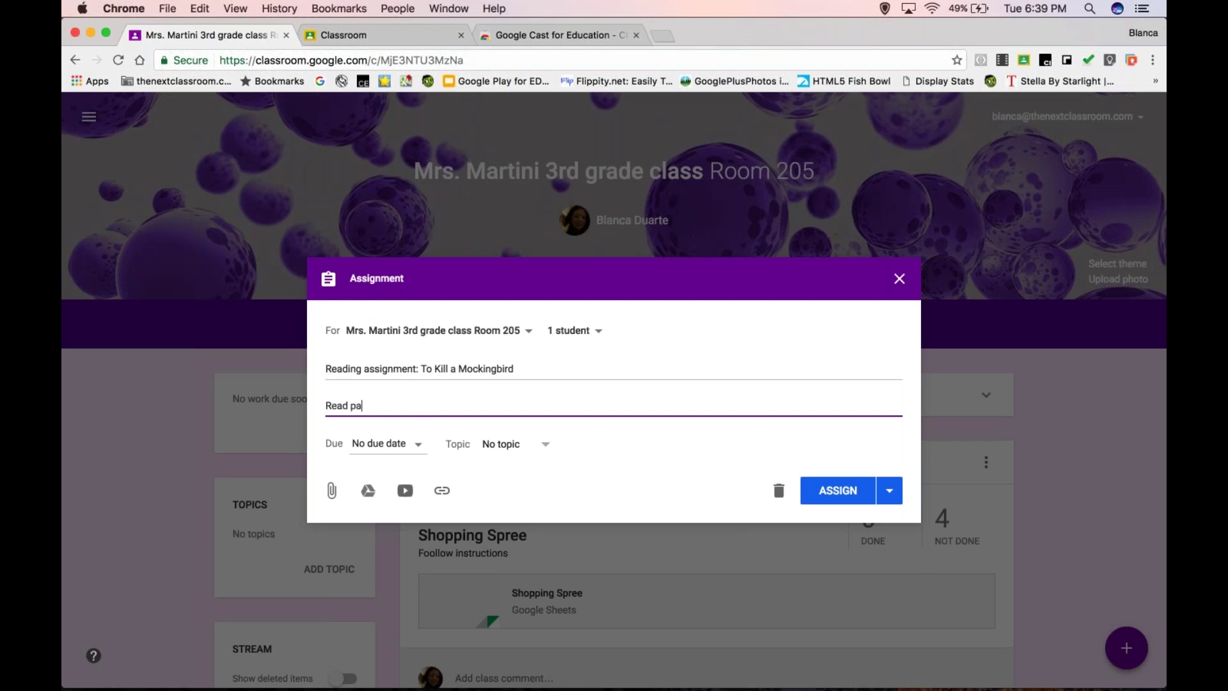
pyautogui.write('ges 1-3 and answer questions')
pyautogui.click(418, 447)
pyautogui.click(558, 454)
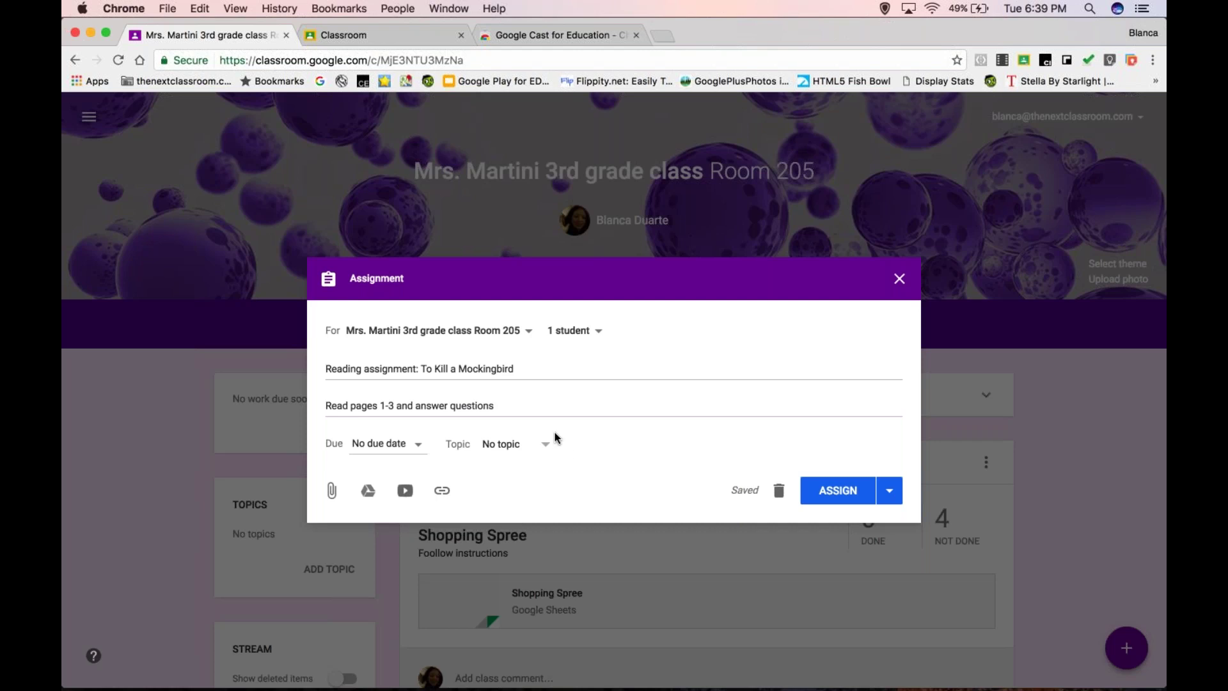
pyautogui.click(417, 445)
pyautogui.click(623, 494)
# - Create a new topic 'Chapter 1' for the assignment and assign it
pyautogui.click(547, 445)
pyautogui.click(539, 471)
pyautogui.write('Chapte 1')
pyautogui.press('BackSpace')
pyautogui.press('BackSpace')
pyautogui.write('r 1')
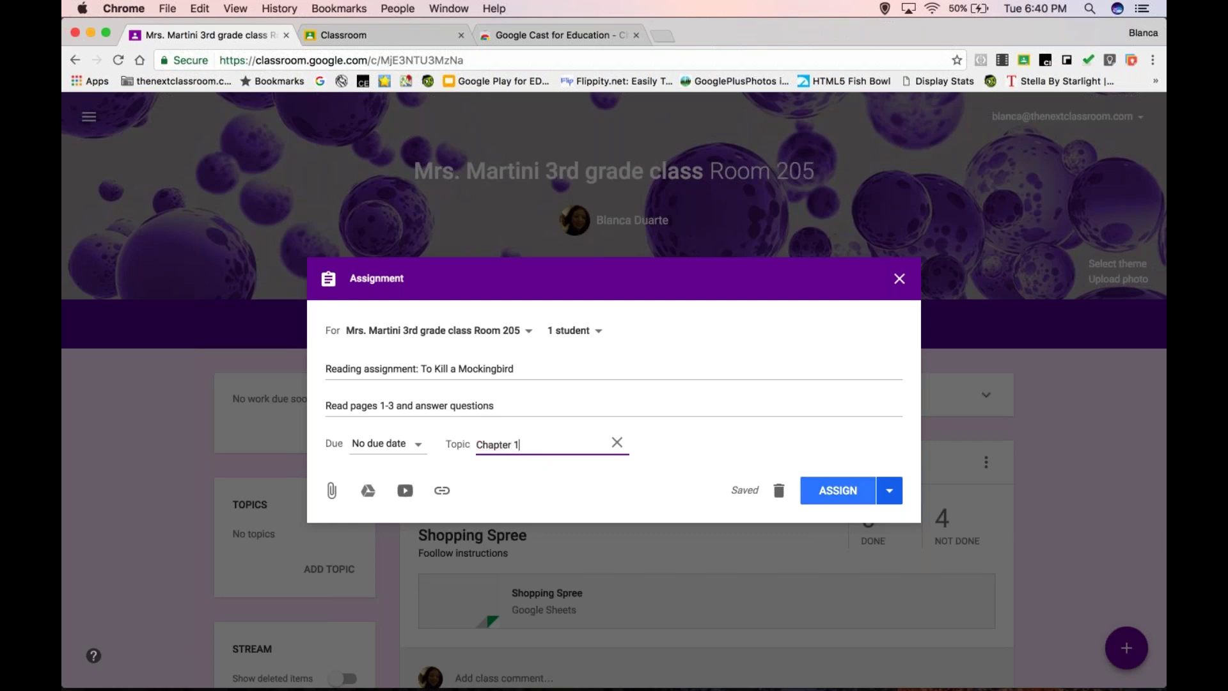
pyautogui.click(838, 489)
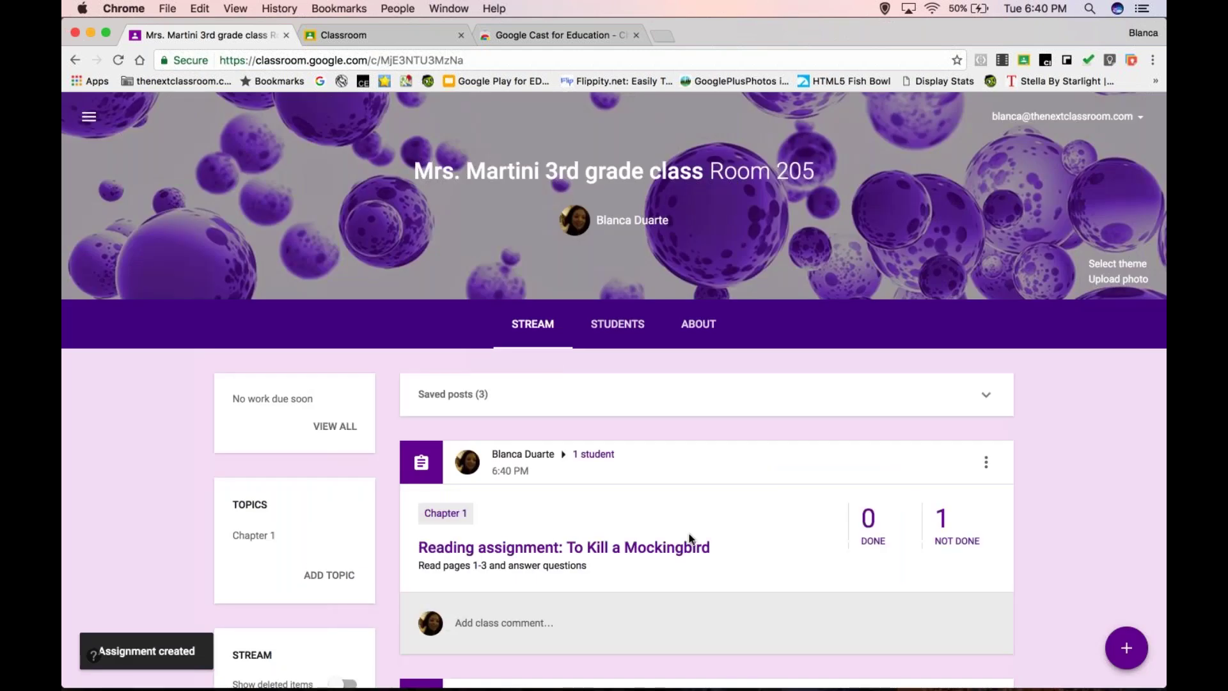
# - Review the posted Mockingbird assignment in the stream, then bring up the new-post menu
pyautogui.scroll(-1, 690, 539)
pyautogui.scroll(-5, 690, 539)
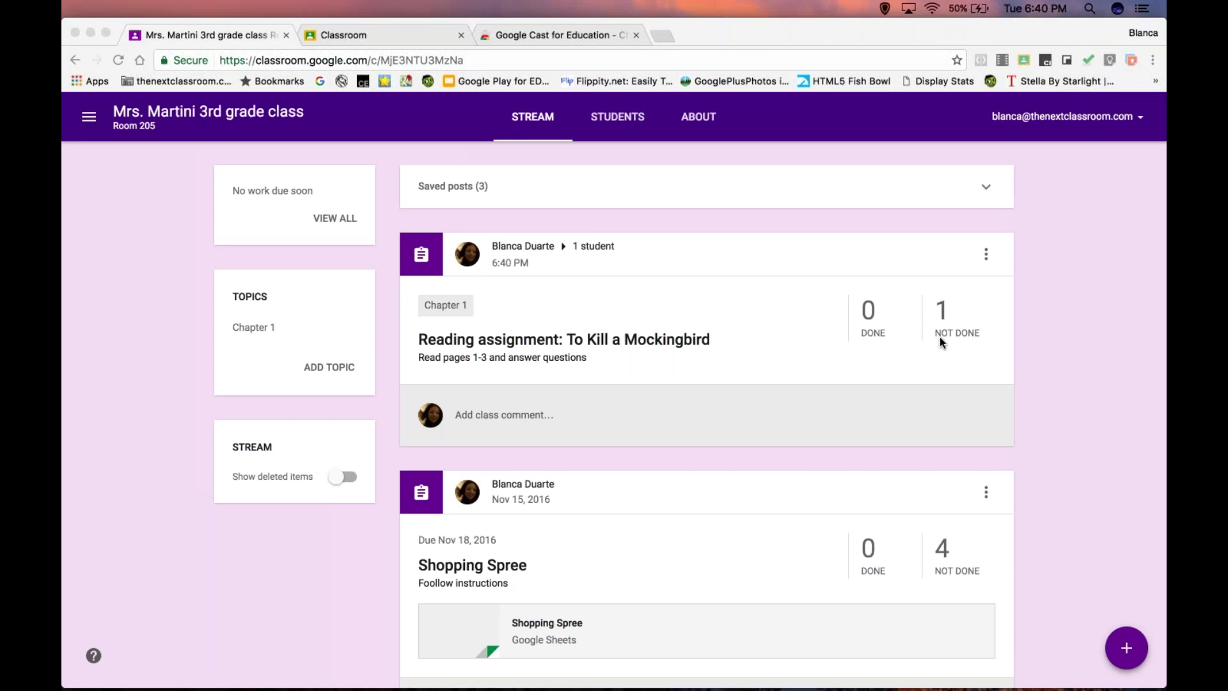
pyautogui.scroll(2, 939, 336)
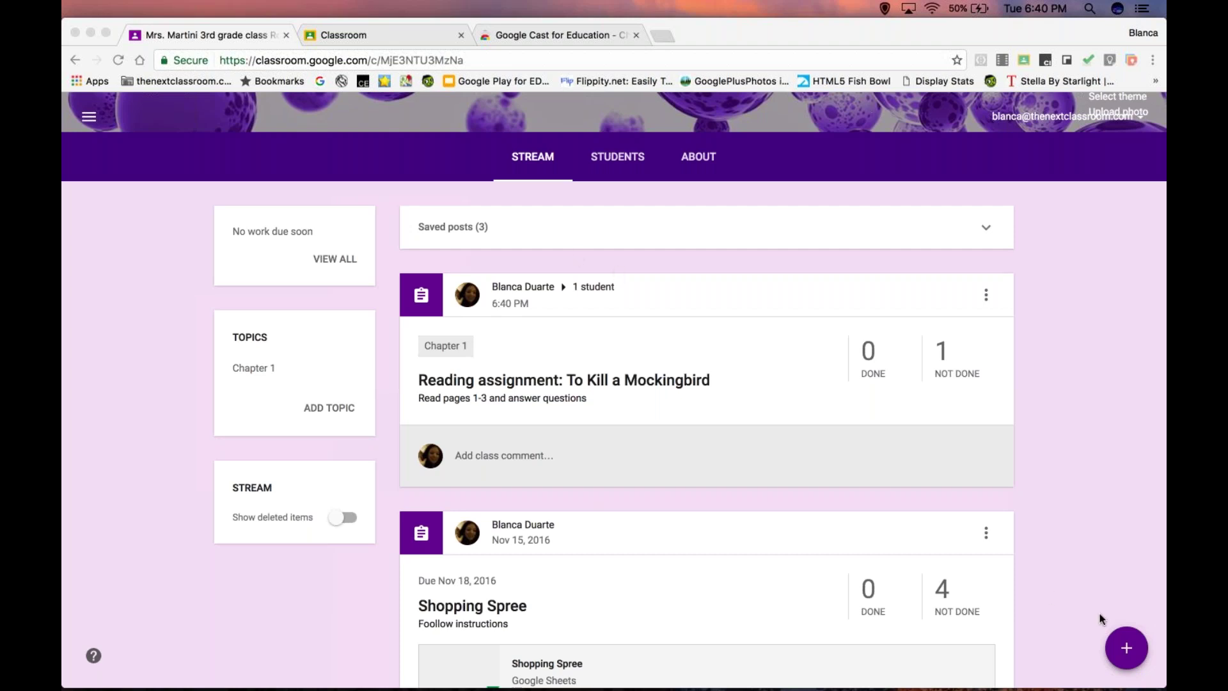
pyautogui.click(1127, 650)
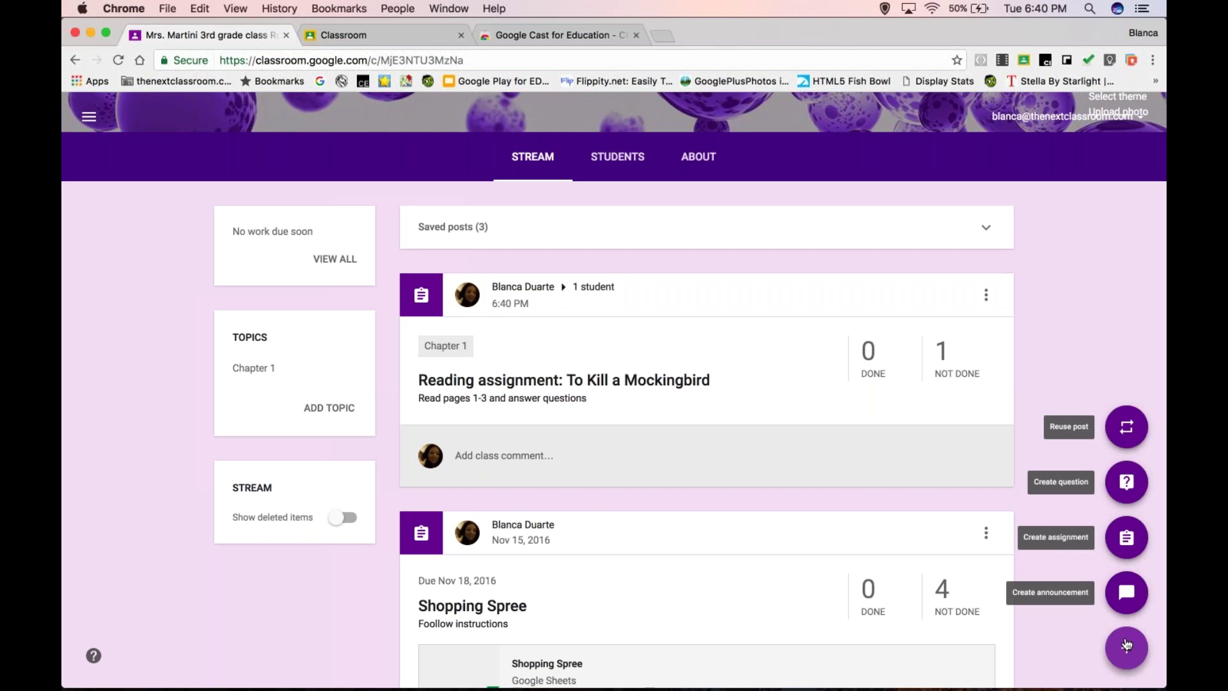
# - Create an assignment titled 'Read chapters 1-3' for six classes, including Manhasset TRC
pyautogui.click(1123, 539)
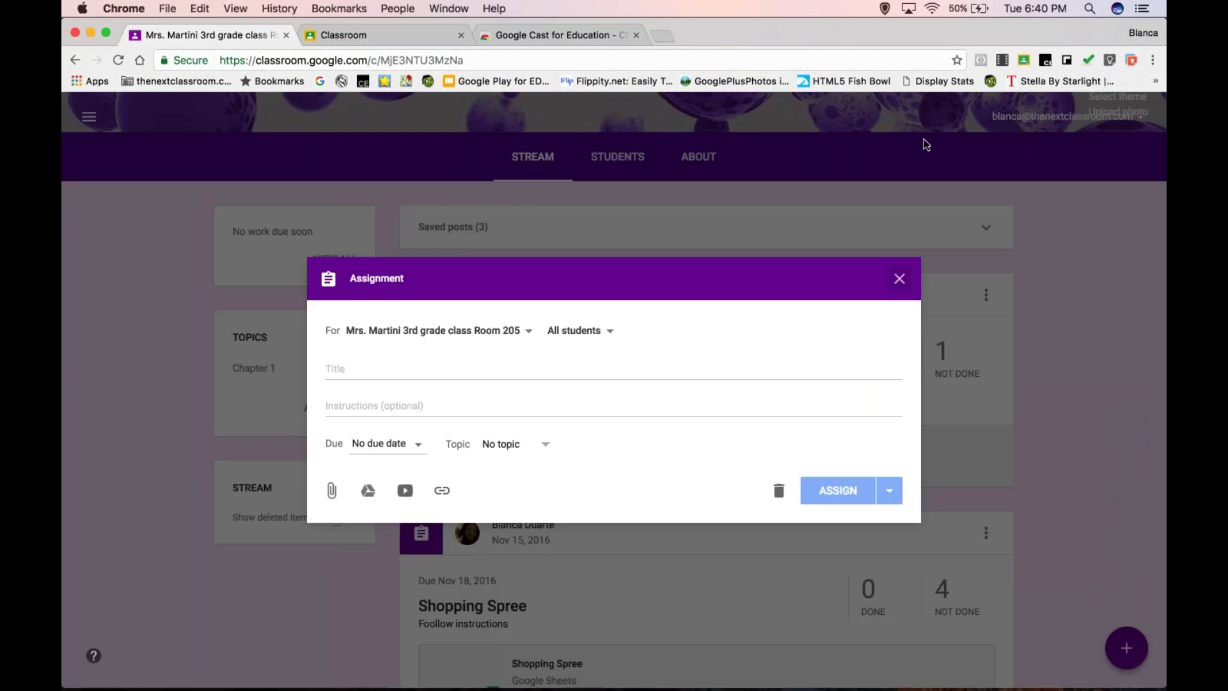
pyautogui.click(1105, 49)
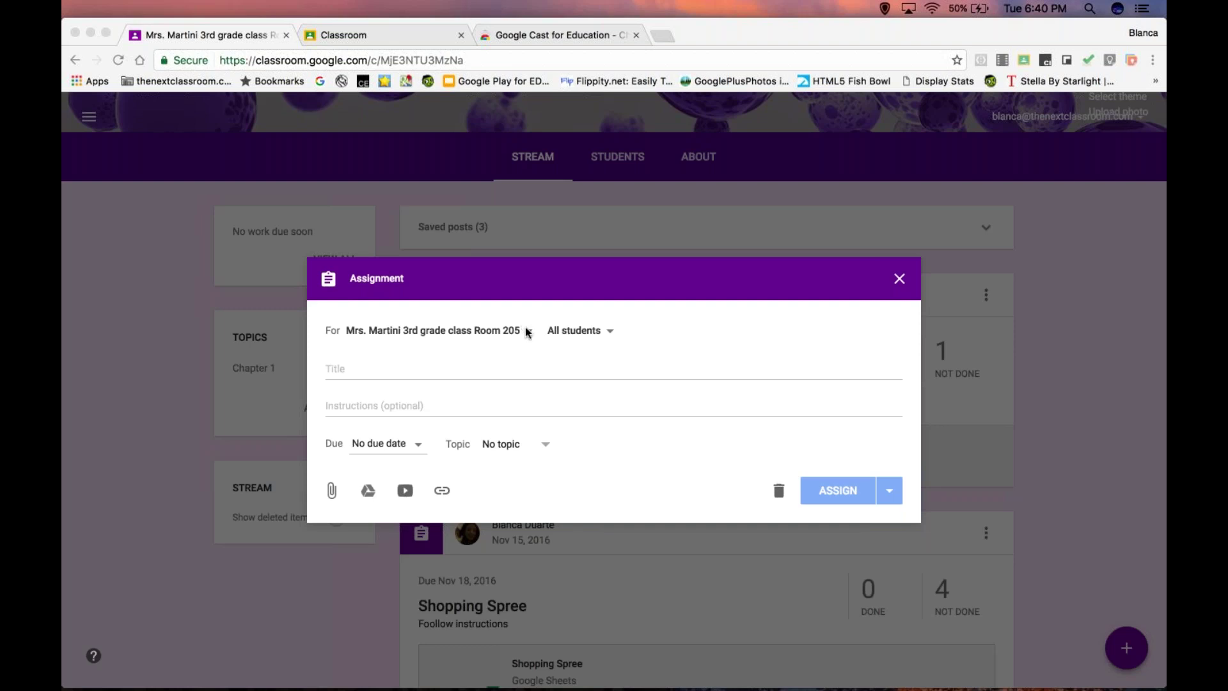
pyautogui.click(528, 331)
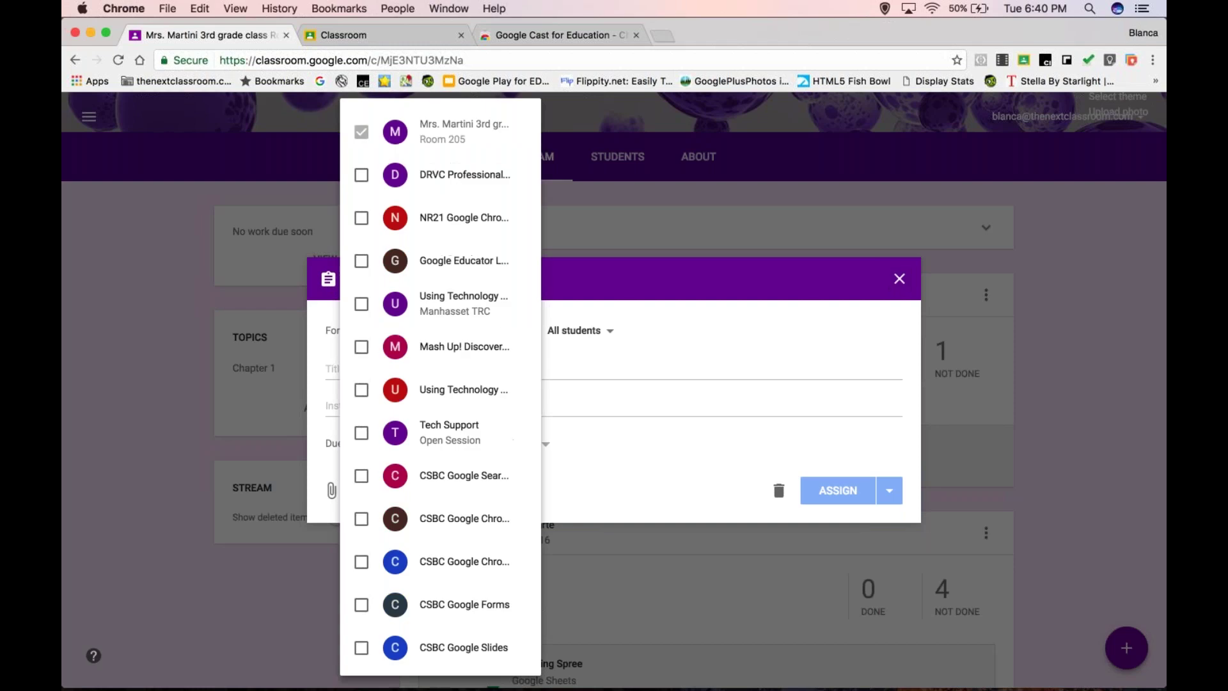
pyautogui.click(361, 175)
pyautogui.click(361, 218)
pyautogui.click(362, 261)
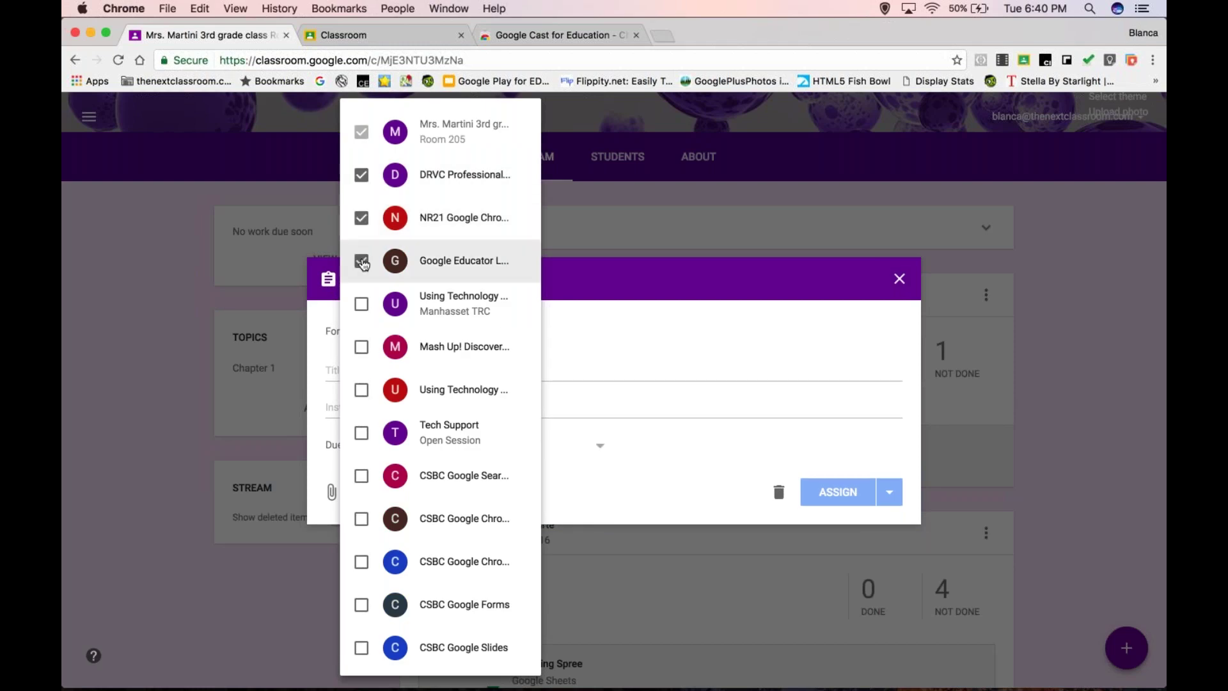
pyautogui.click(362, 304)
pyautogui.click(362, 344)
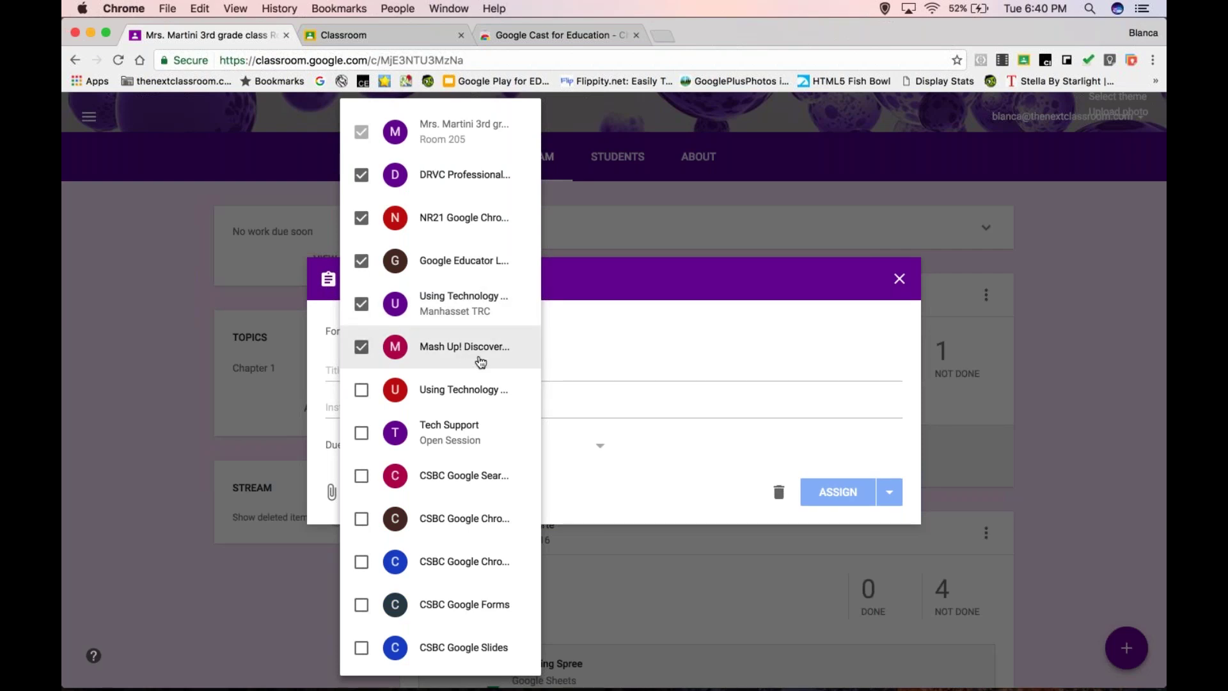
pyautogui.click(557, 378)
pyautogui.click(535, 365)
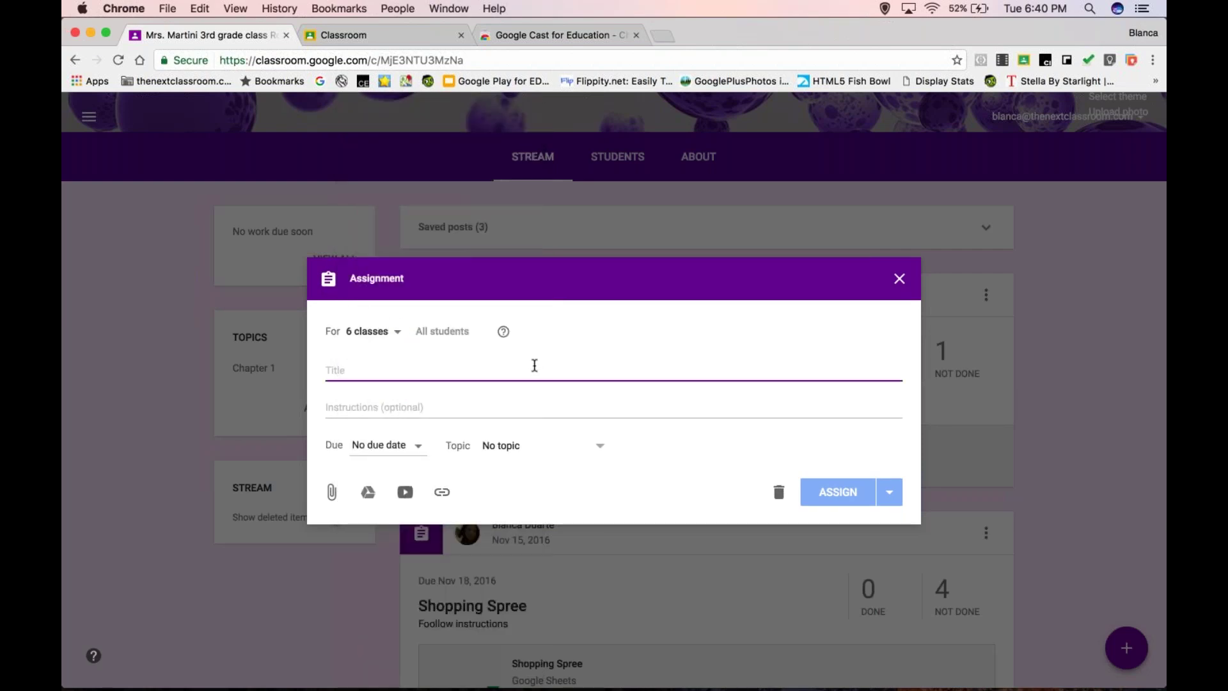
pyautogui.write('Read chapte')
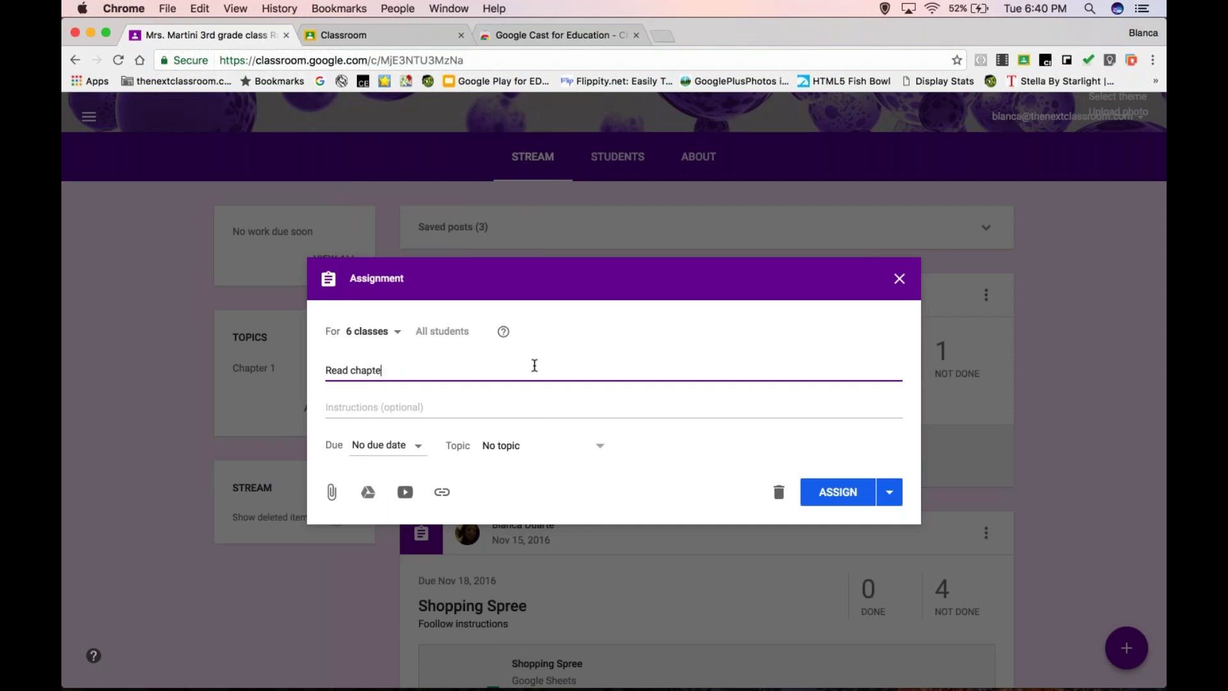
pyautogui.write('rs 1-3')
# - Confirm the six selected classes, then close 'Read chapters 1-3' as a saved draft
pyautogui.moveTo(505, 339)
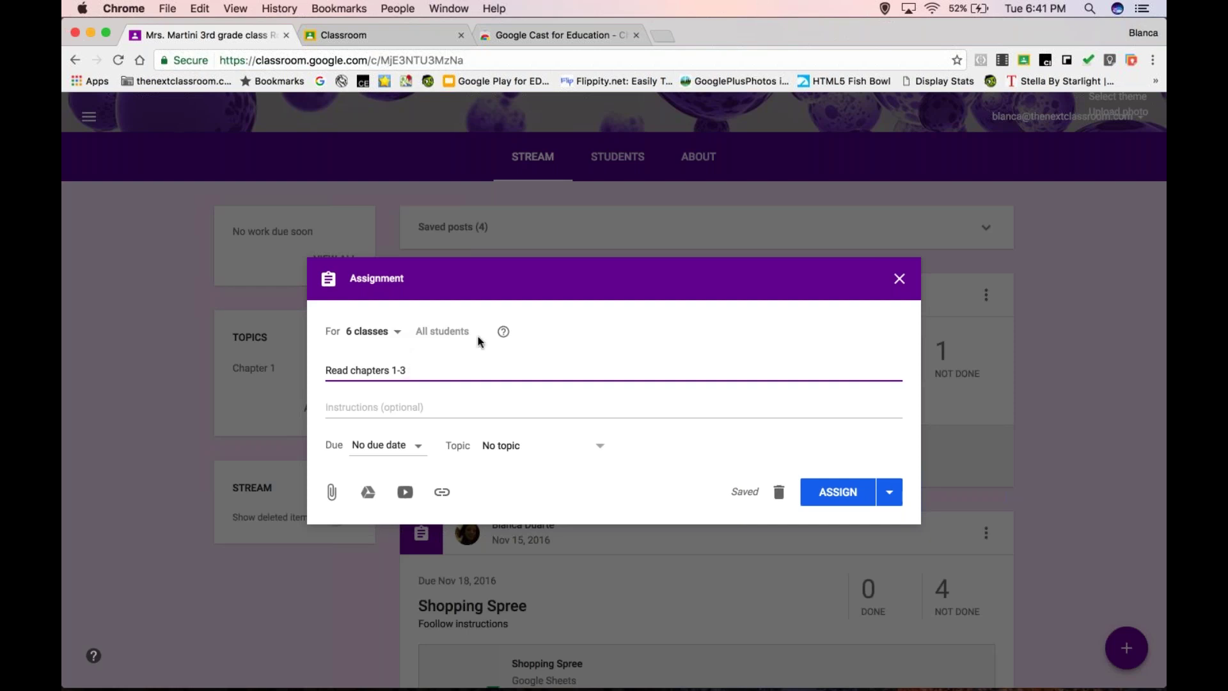
pyautogui.click(397, 334)
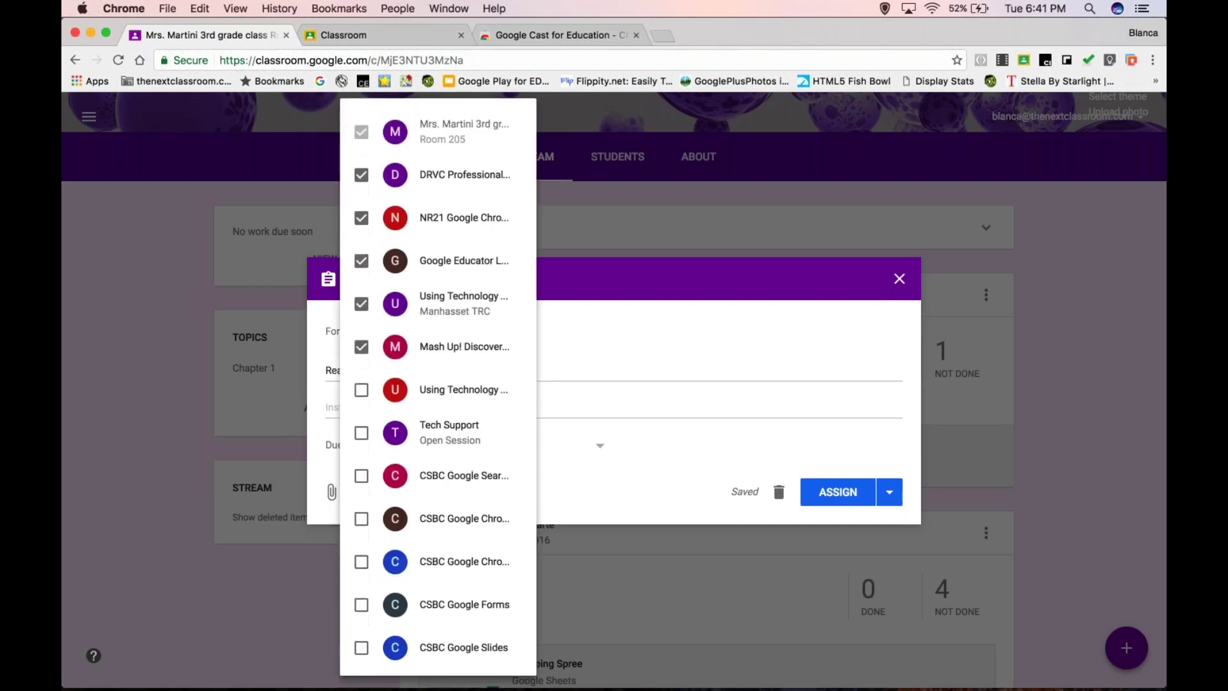
pyautogui.click(675, 236)
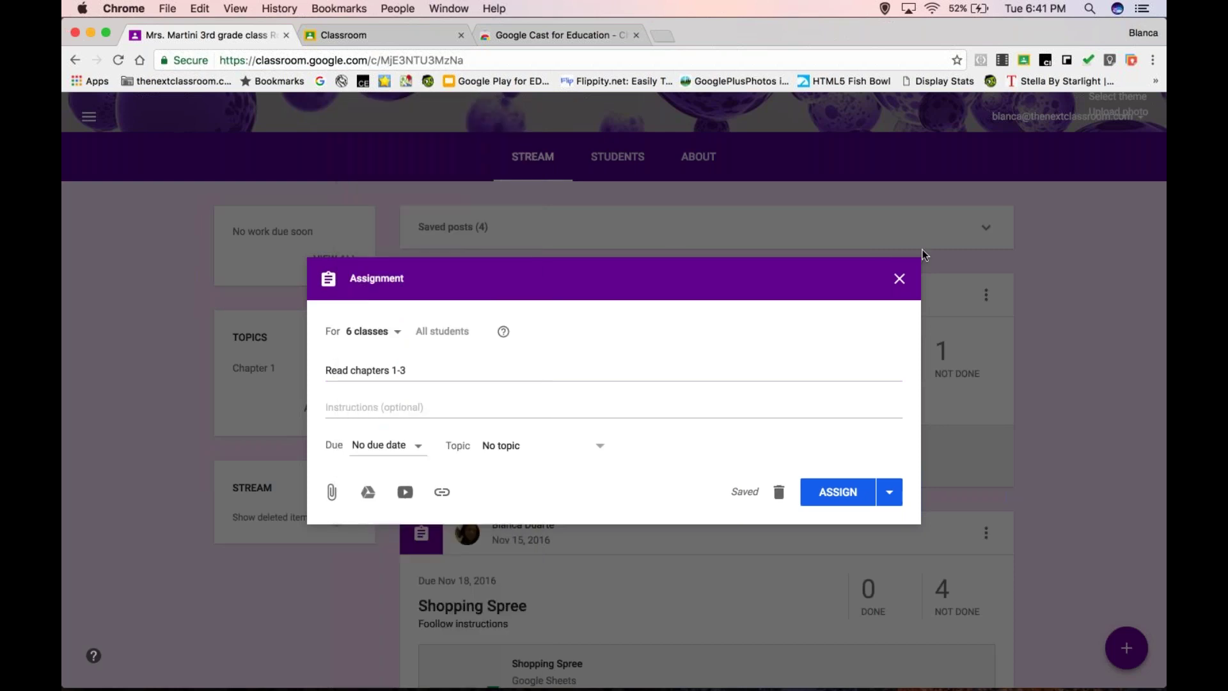
pyautogui.click(900, 278)
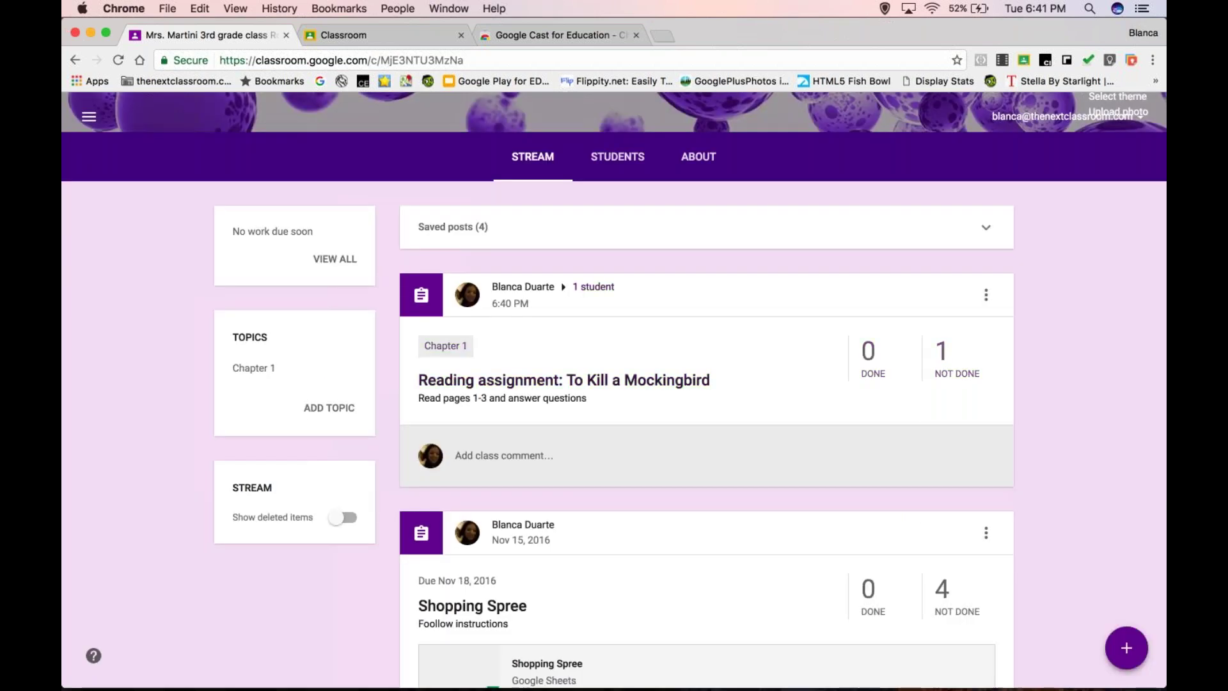
# - Minimize the Classroom and Web Store windows and present the deck from slide 6, Share to Classroom
pyautogui.moveTo(602, 681)
pyautogui.moveTo(1101, 28); pyautogui.dragTo(1074, 29)
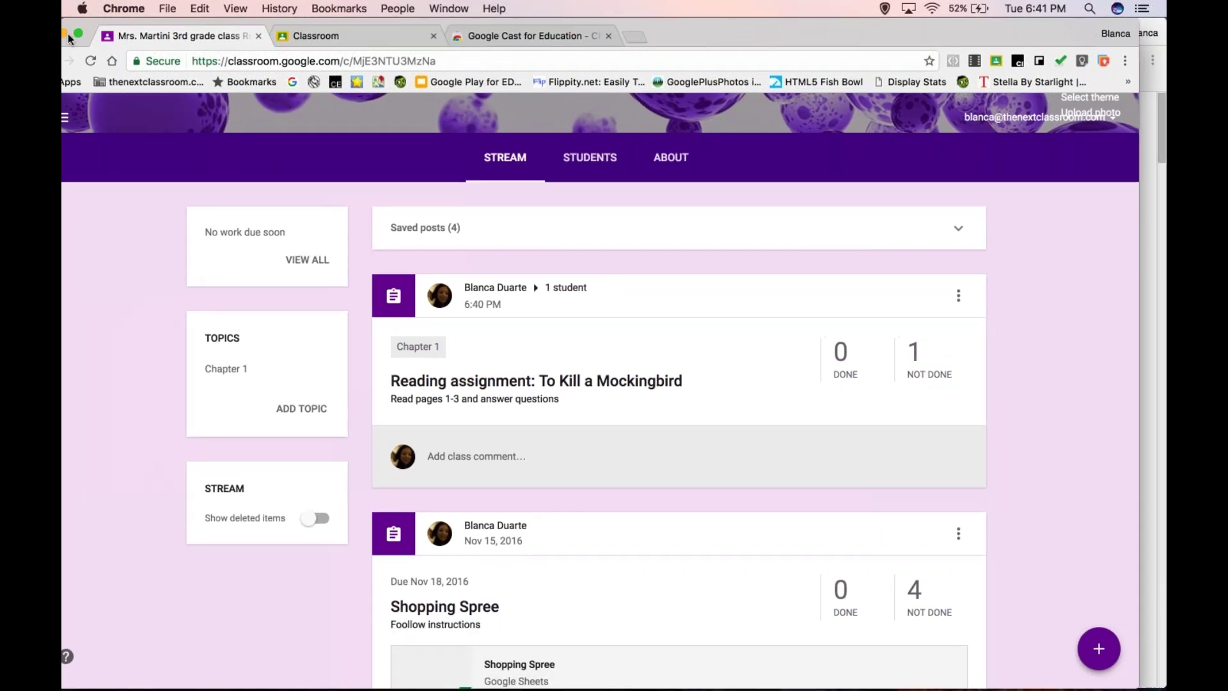
pyautogui.click(64, 35)
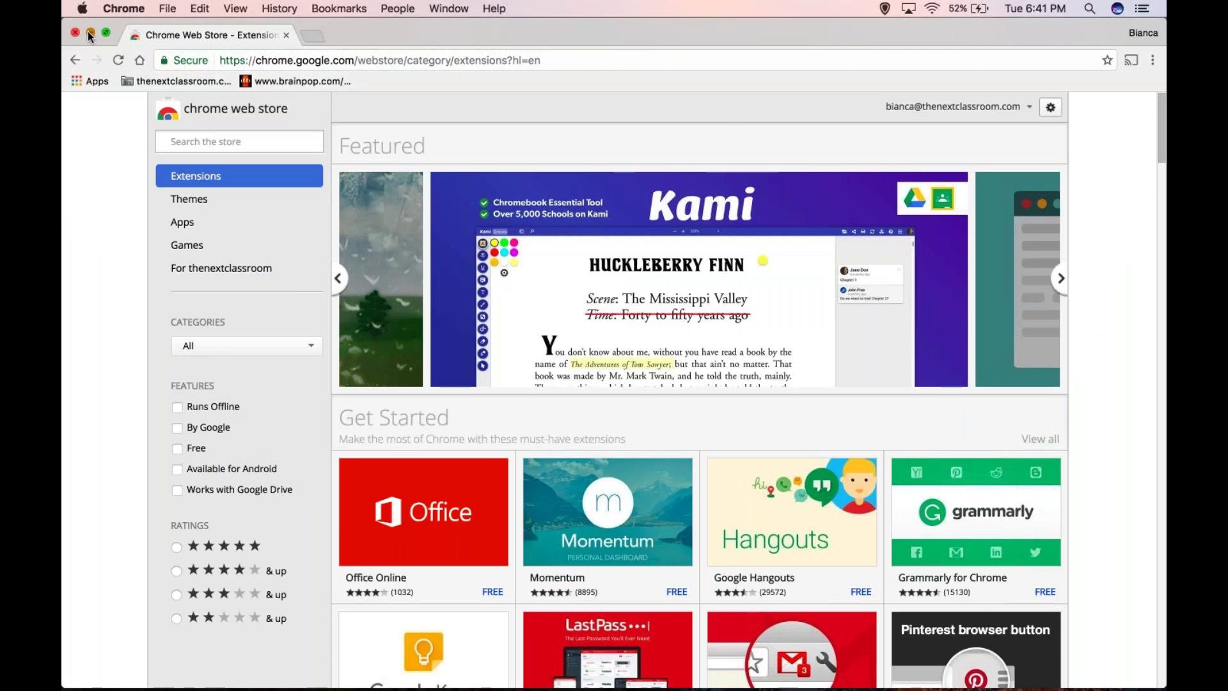
pyautogui.click(90, 33)
pyautogui.press('Down')
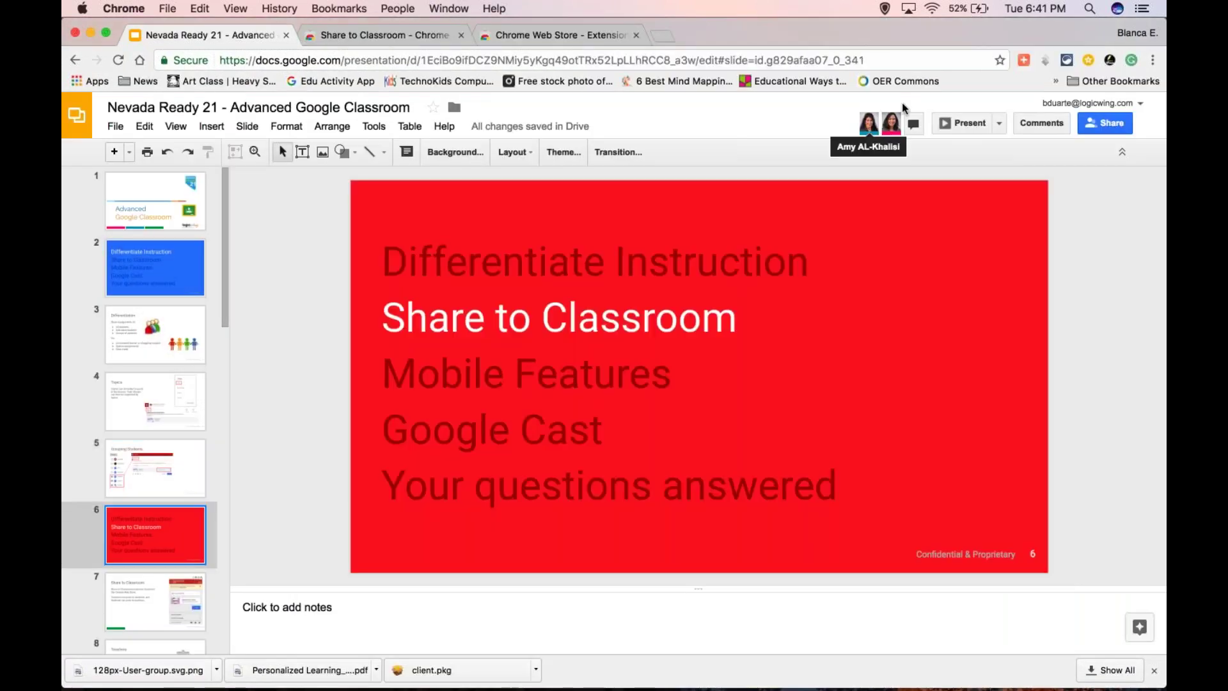
pyautogui.click(969, 125)
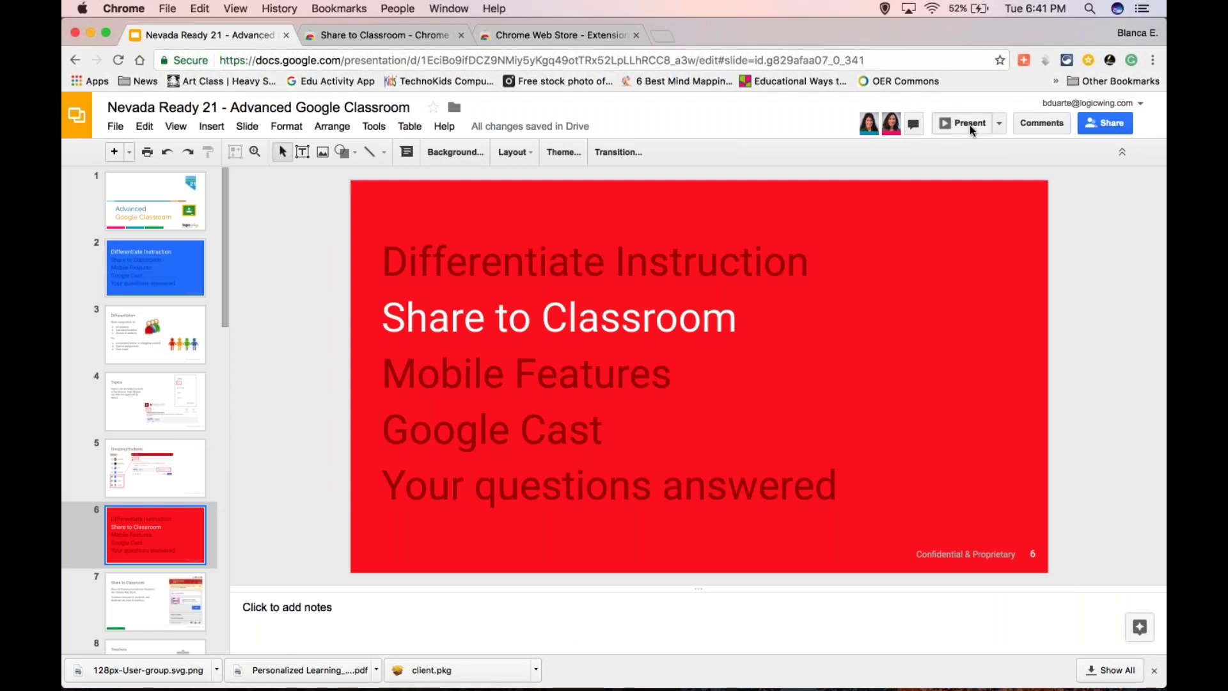
pyautogui.click(970, 124)
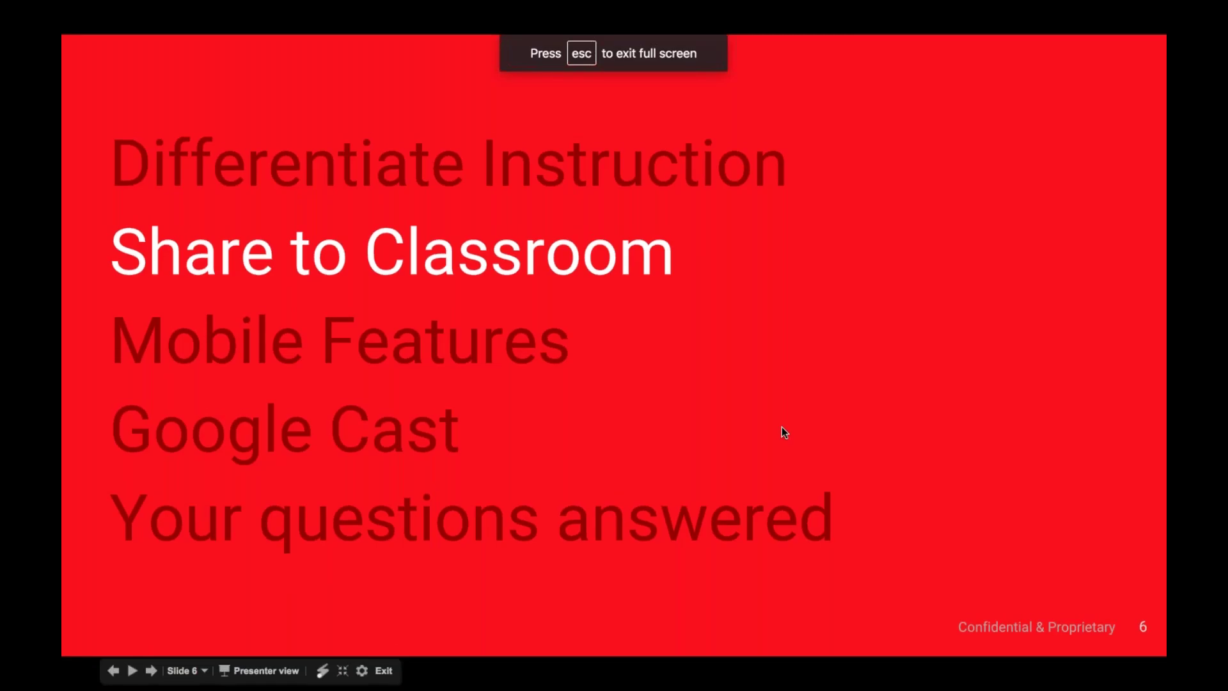
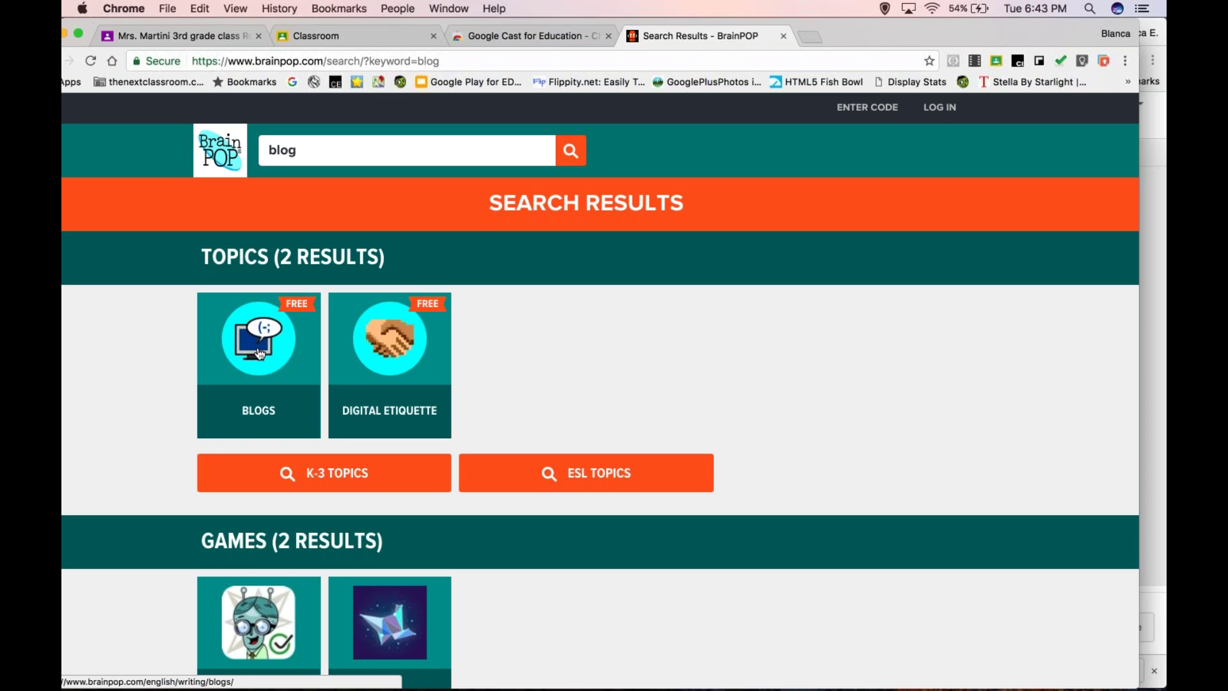
# - Open the BrainPOP Blogs topic page from the search results and select its web address
pyautogui.click(259, 354)
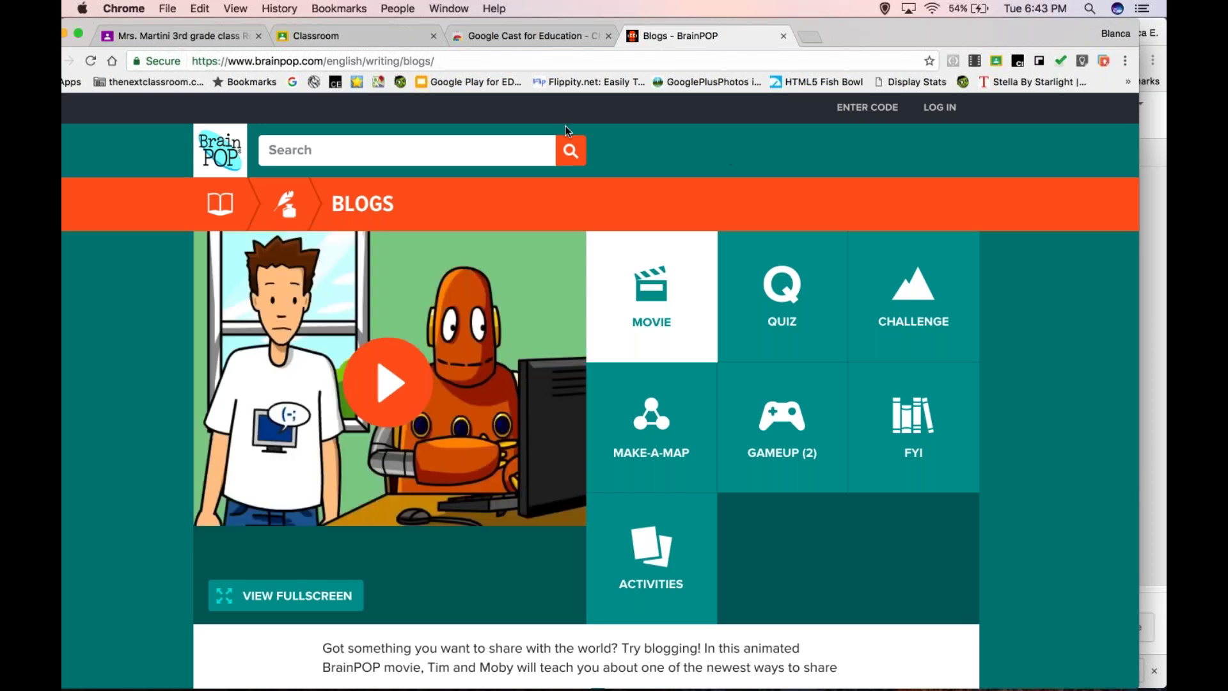
pyautogui.click(307, 58)
pyautogui.click(761, 152)
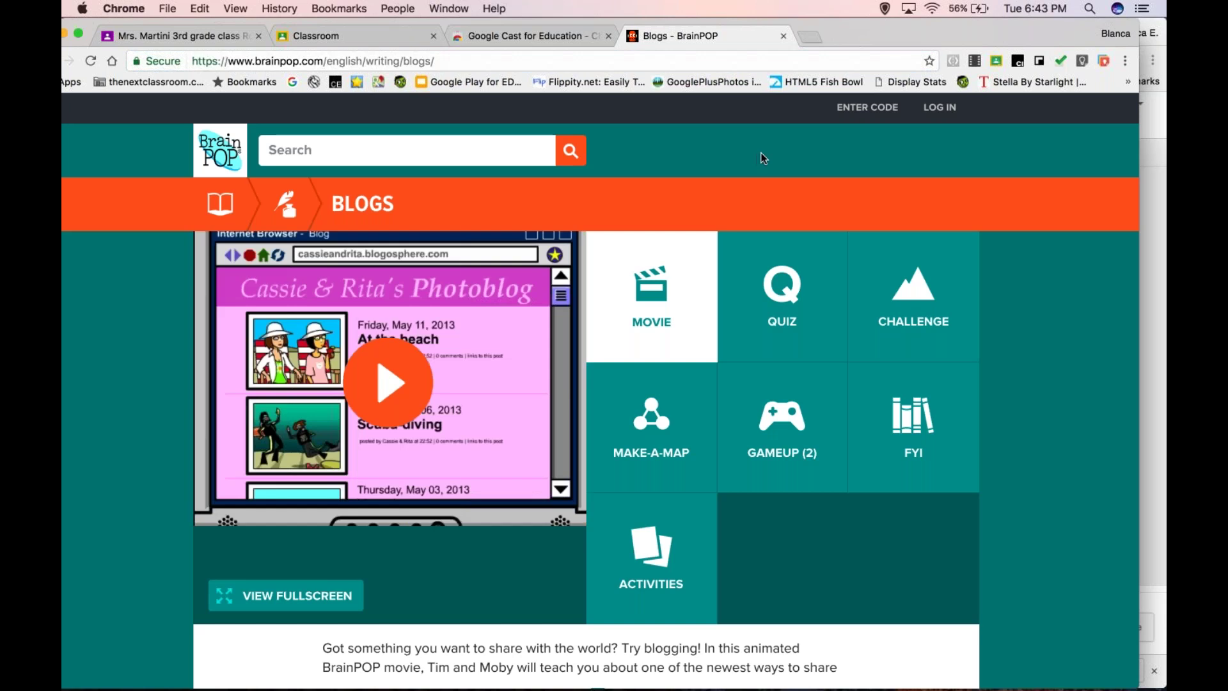
pyautogui.click(411, 61)
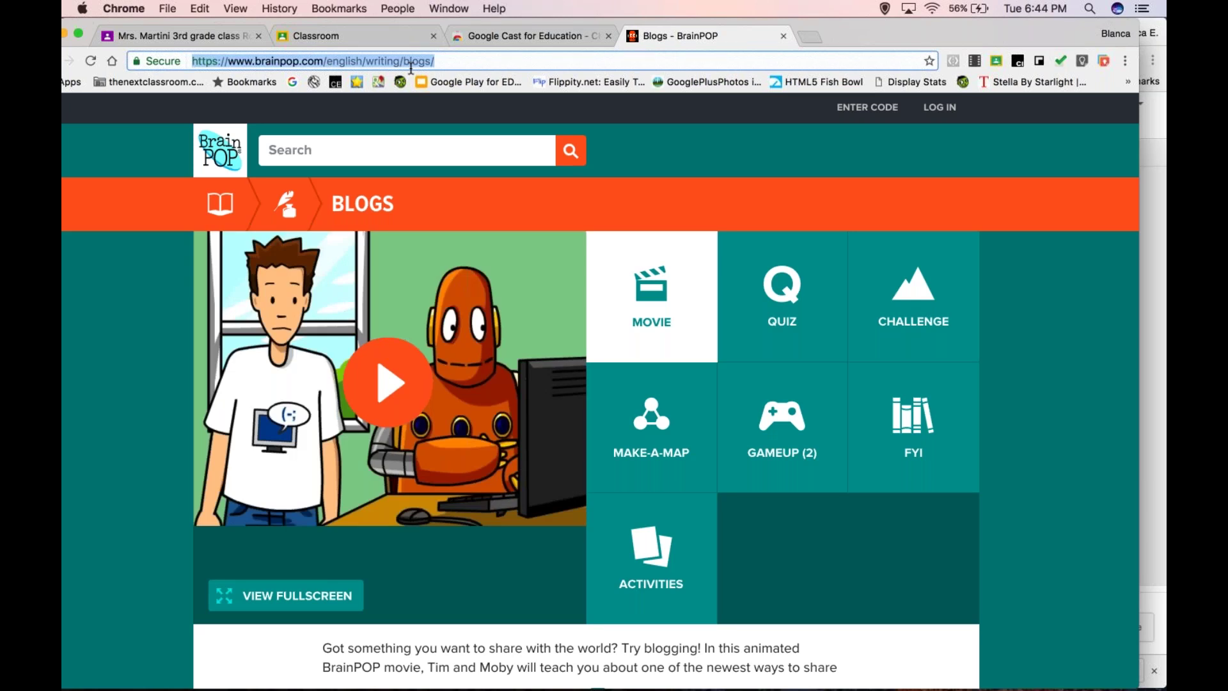
# - Open Share to Classroom for the Blogs page and pick the 3rd grade Room 205 class
pyautogui.click(995, 62)
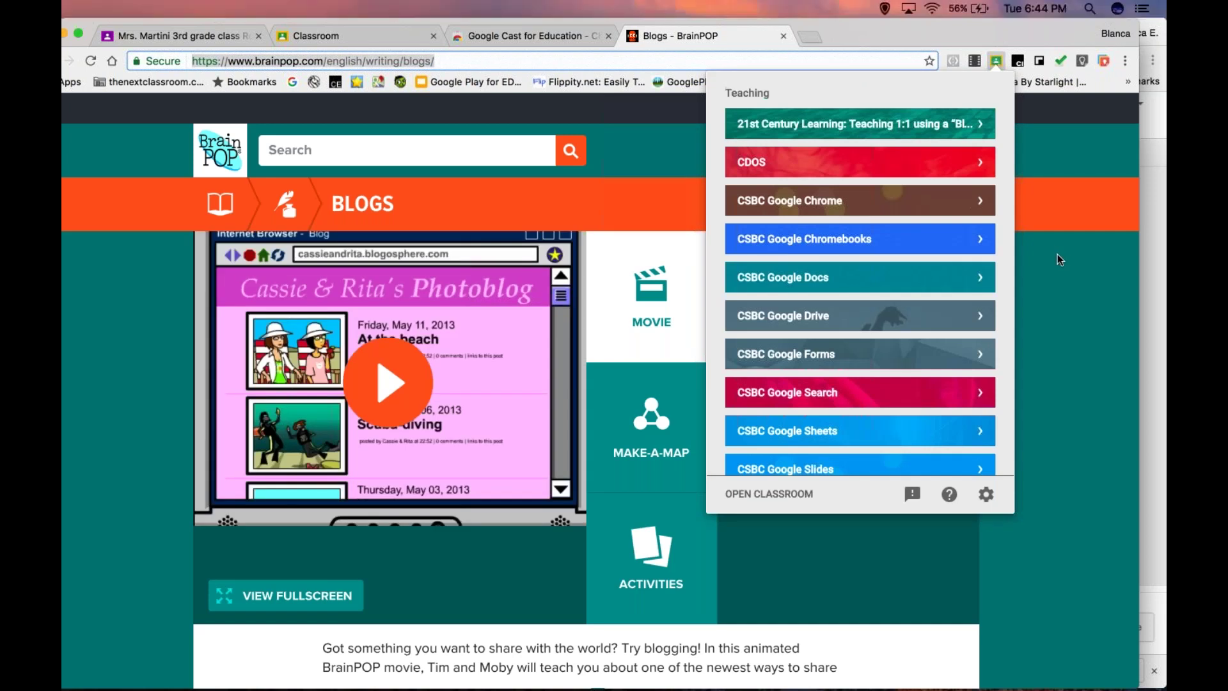
pyautogui.click(997, 63)
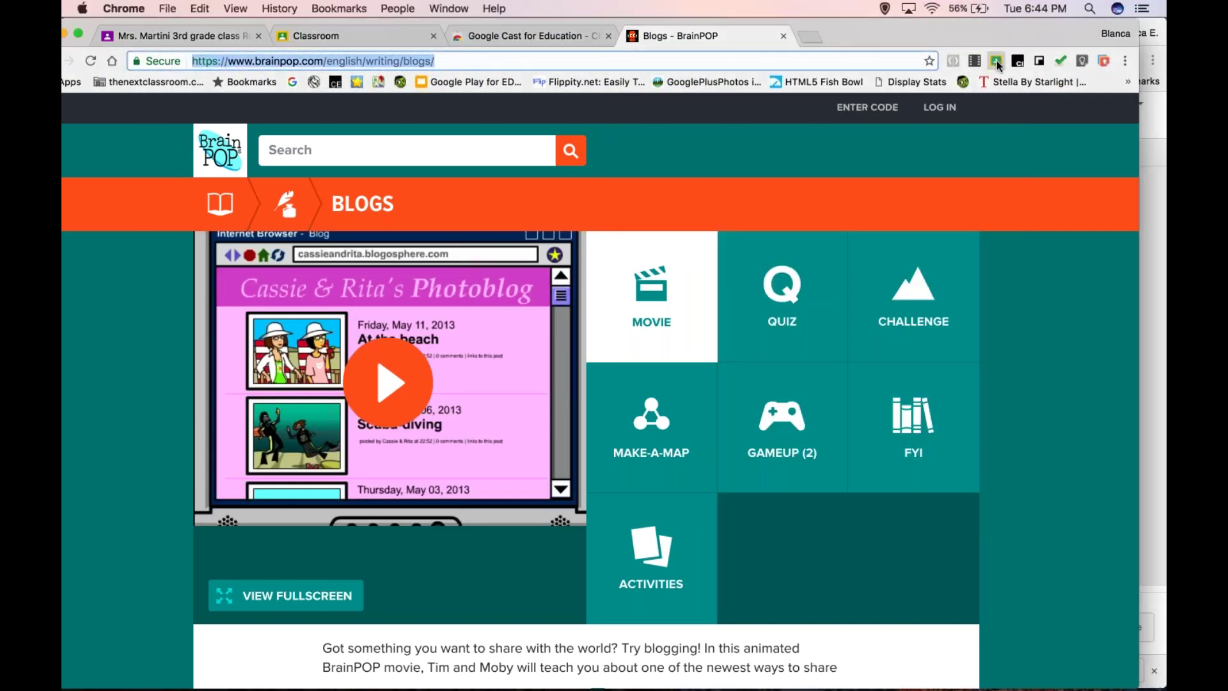
pyautogui.scroll(-1, 857, 396)
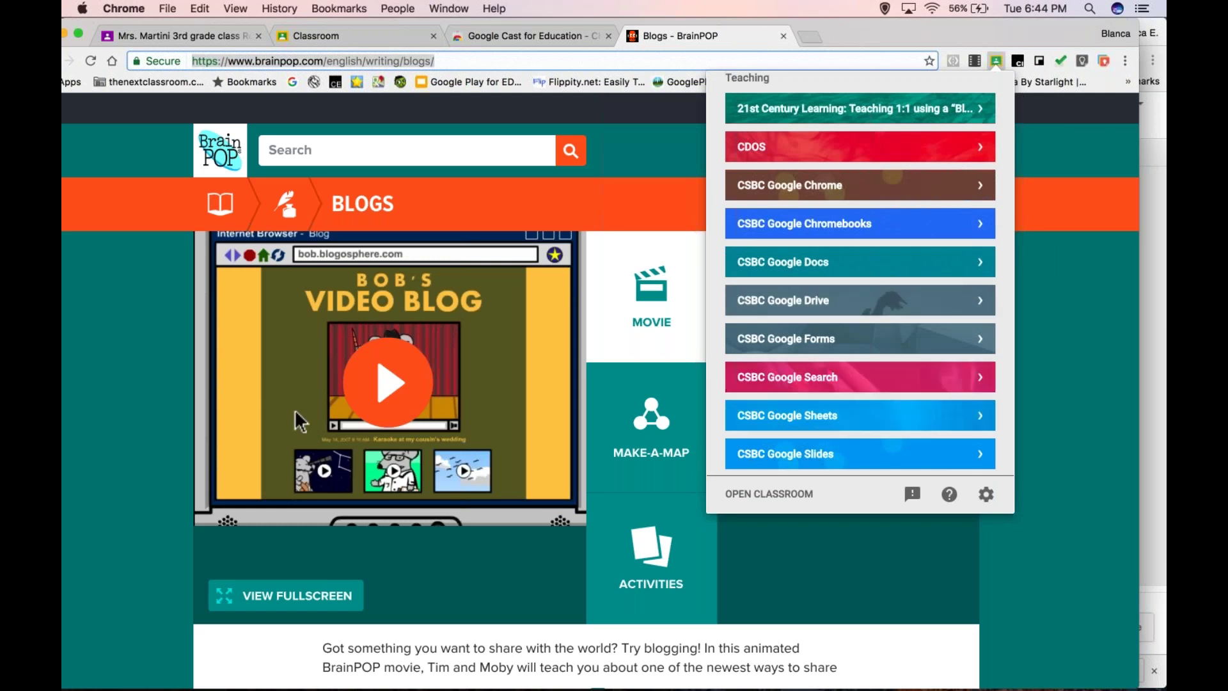
pyautogui.scroll(-5, 861, 275)
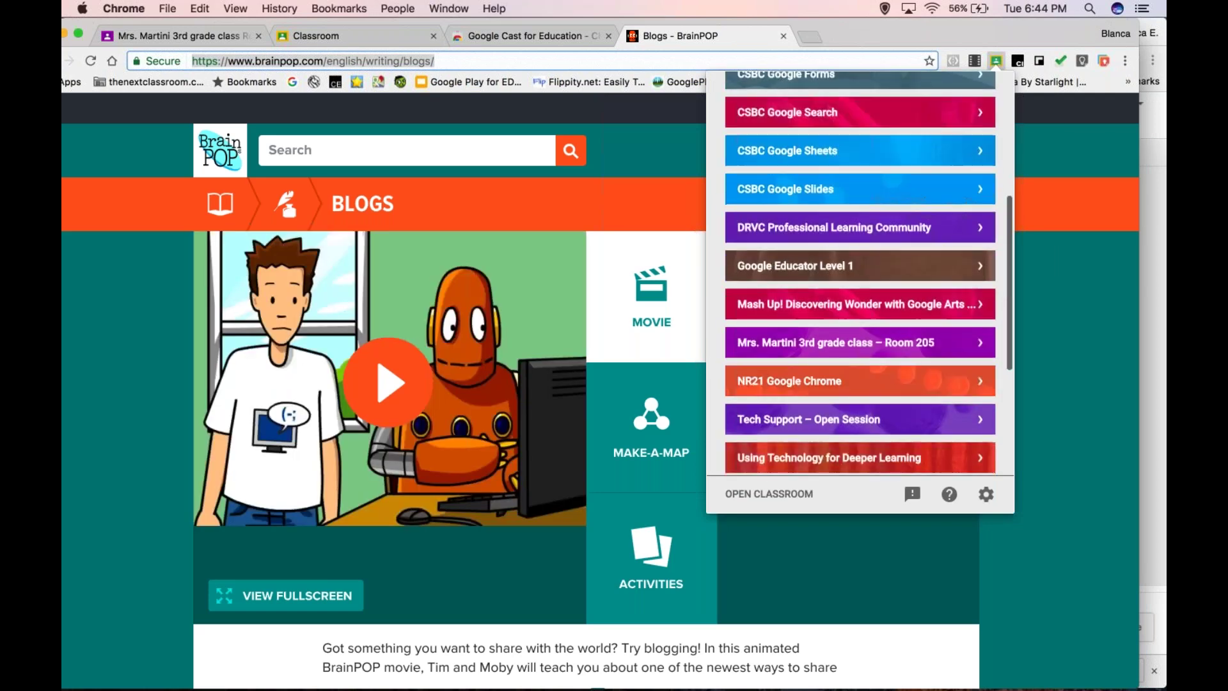
pyautogui.scroll(-2, 860, 275)
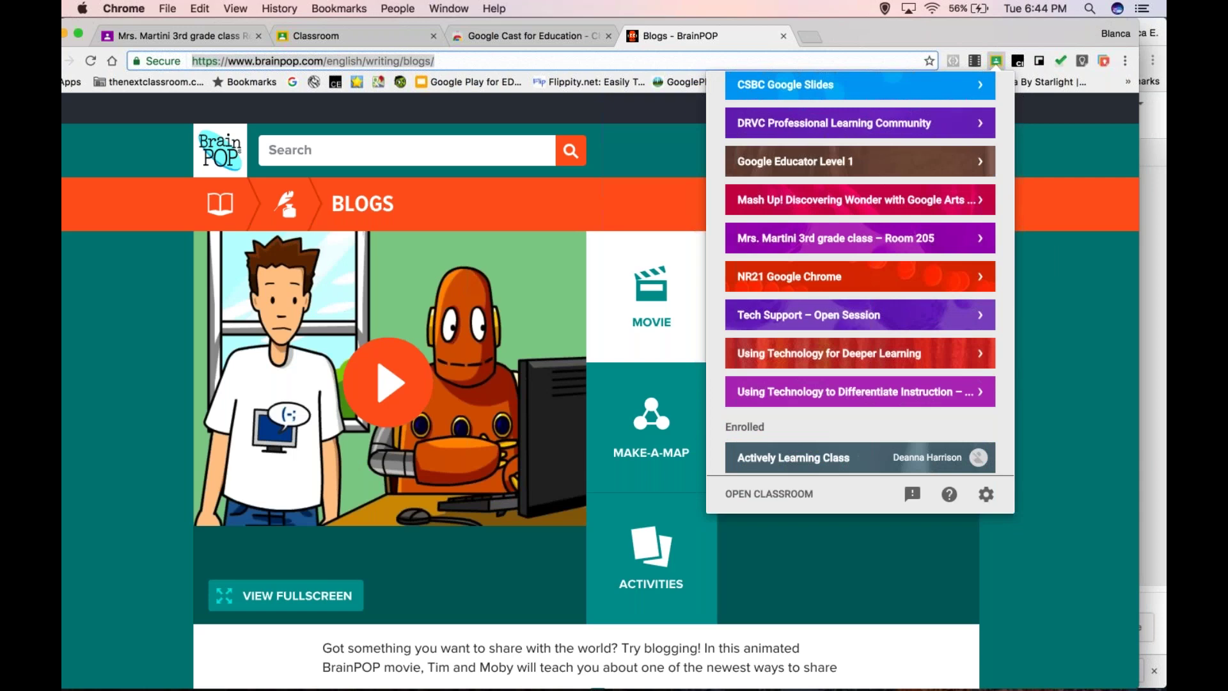
pyautogui.click(979, 240)
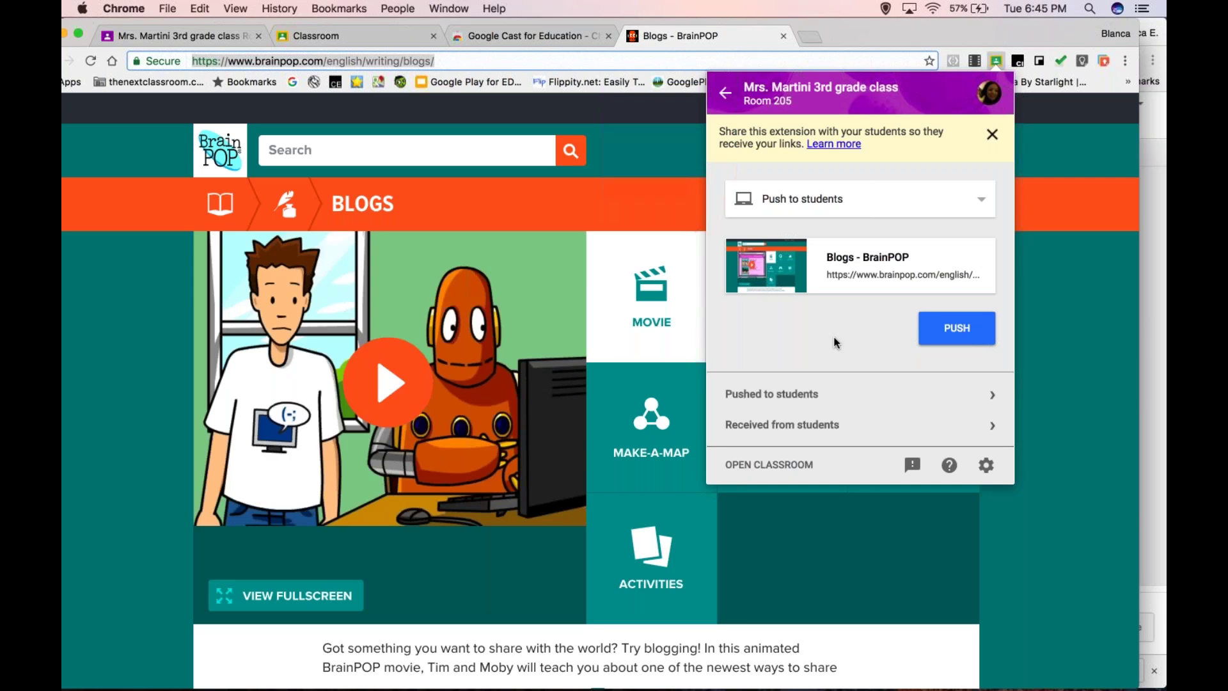
# - Push the Blogs page to Room 205 students, check Pushed to students, then view Received from students
pyautogui.click(957, 328)
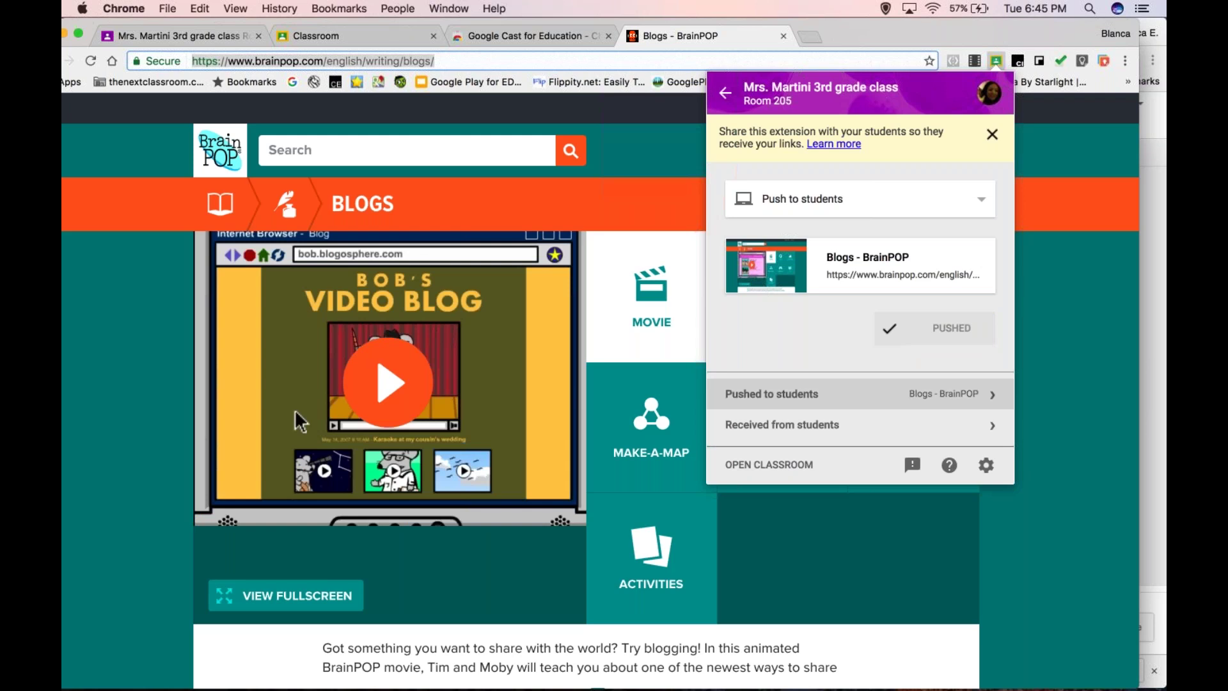
pyautogui.click(992, 395)
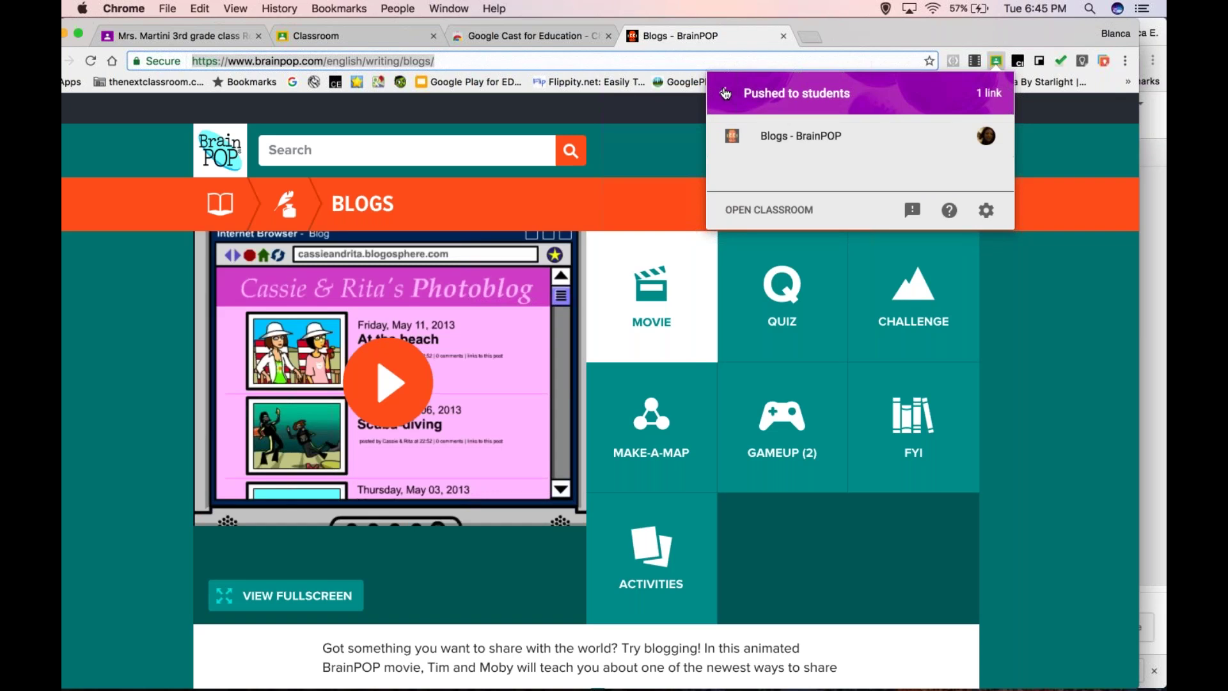
pyautogui.click(726, 94)
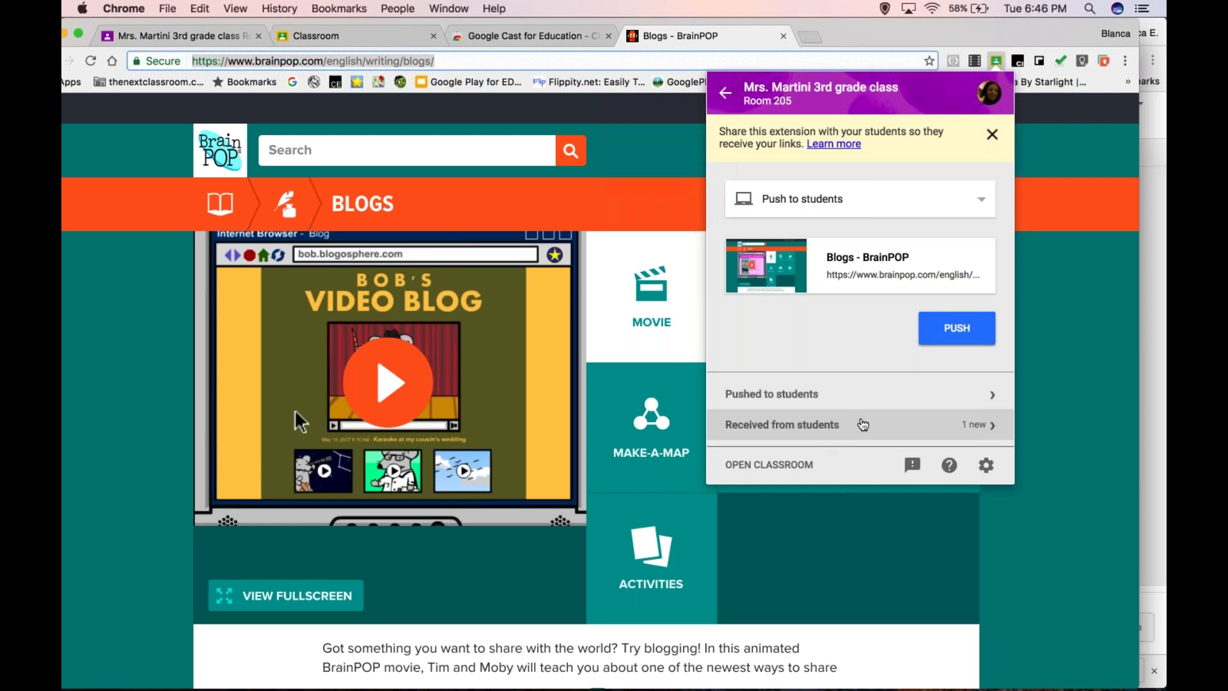
pyautogui.click(984, 426)
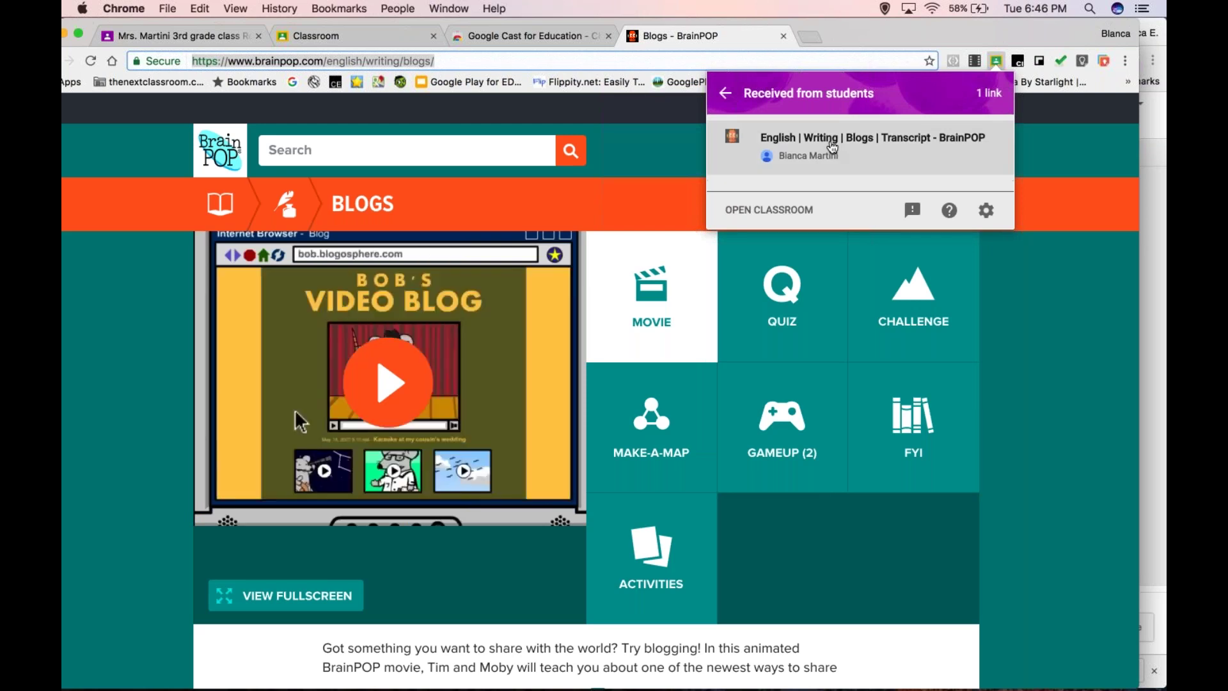
# - Open the student's Blogs transcript link in its own tab and compare it with the Blogs page
pyautogui.click(832, 149)
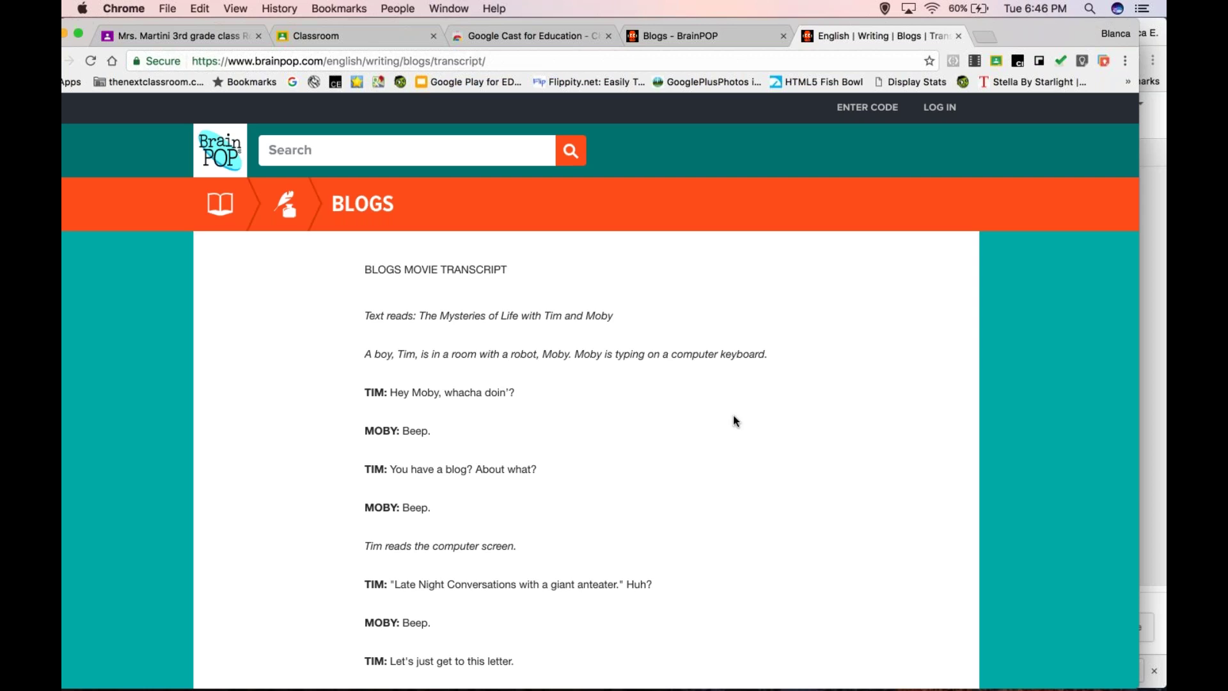
pyautogui.click(732, 39)
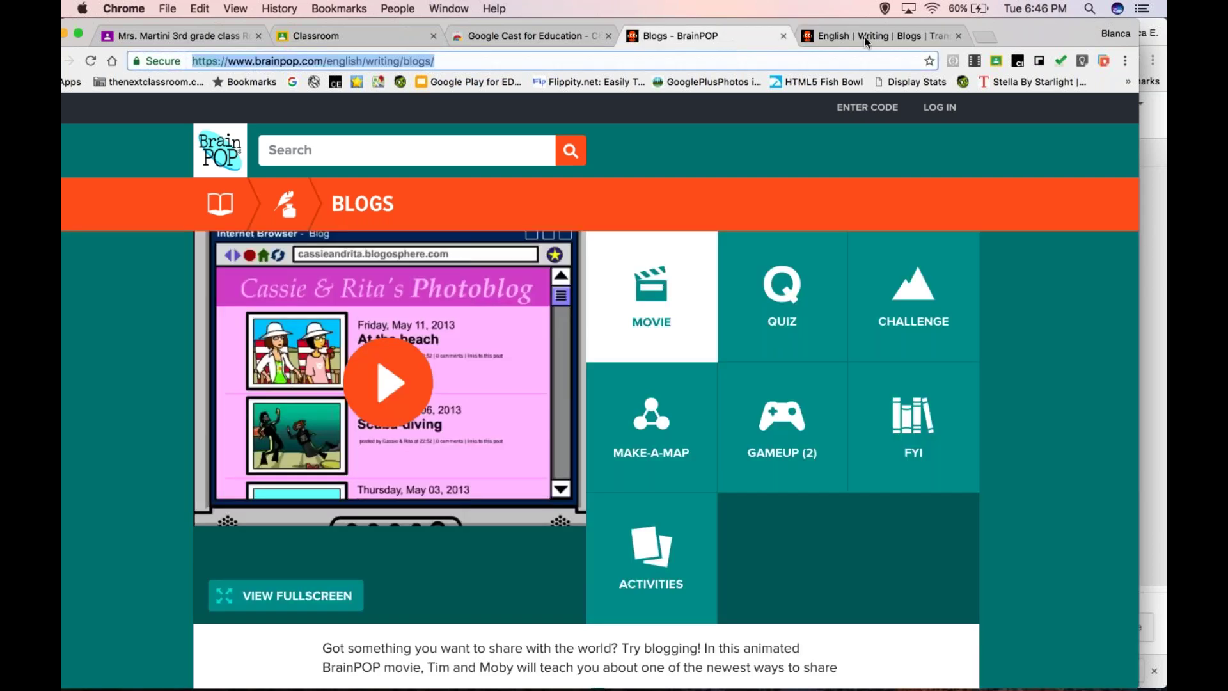
pyautogui.click(874, 37)
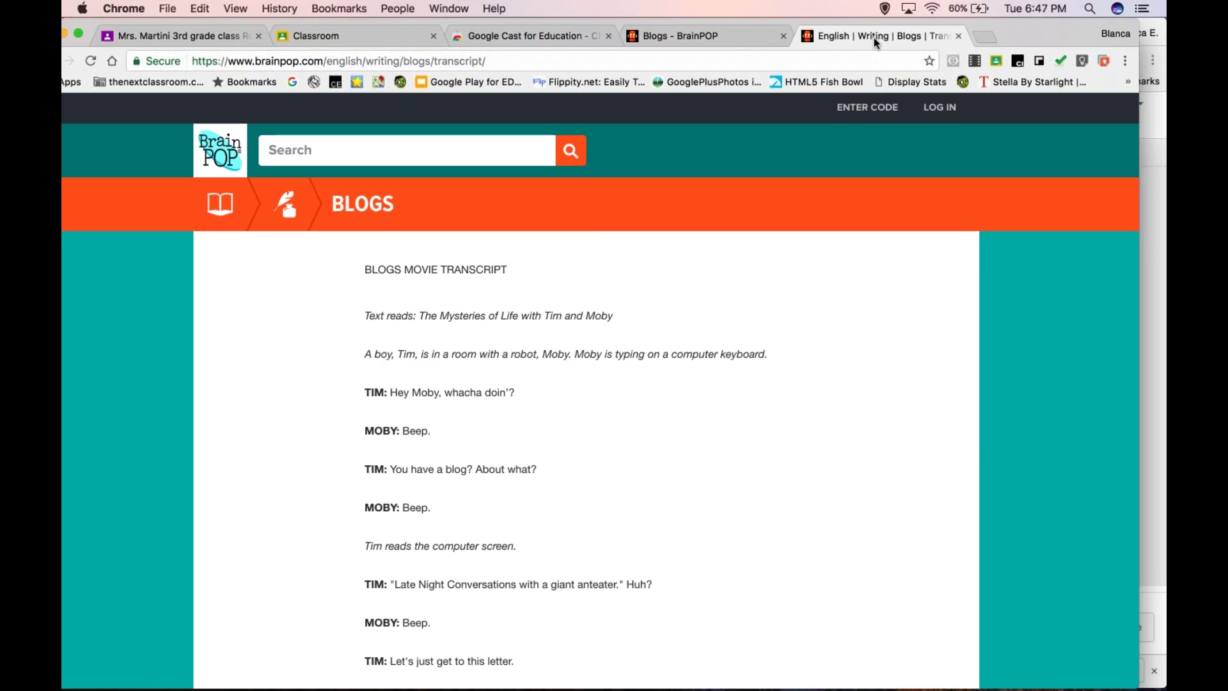
pyautogui.click(735, 36)
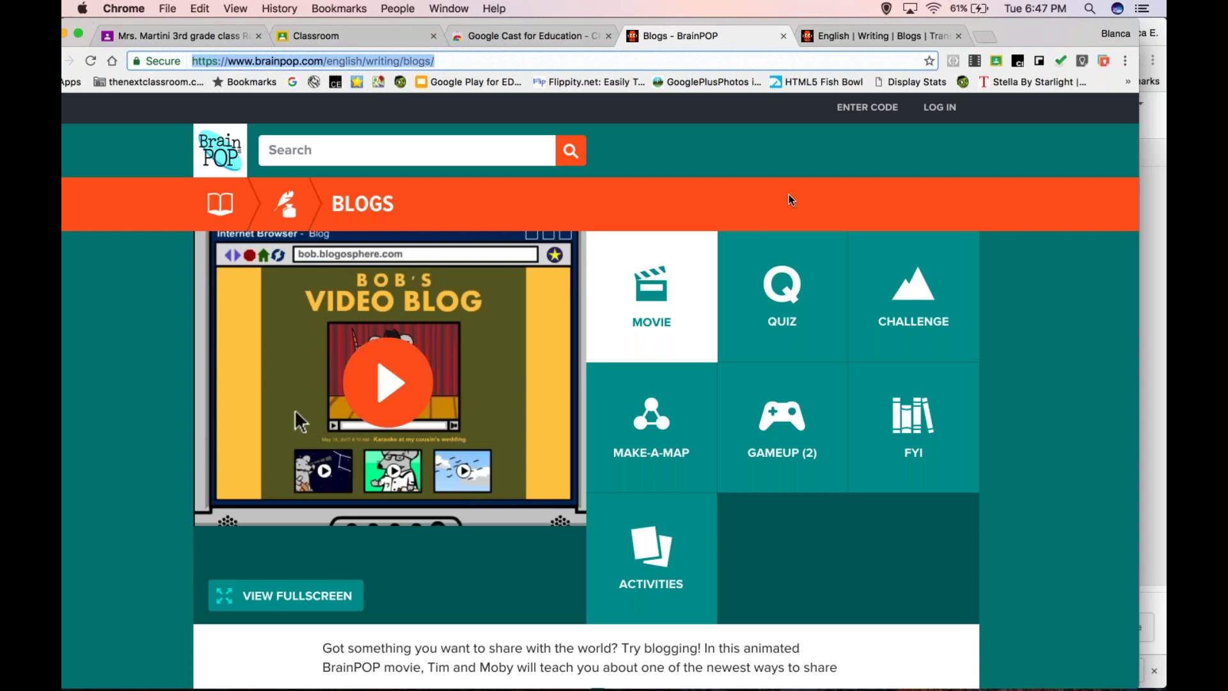
pyautogui.click(851, 37)
# - Try owl.ly in the transcript tab, then load bitly.com instead
pyautogui.press('super+l')
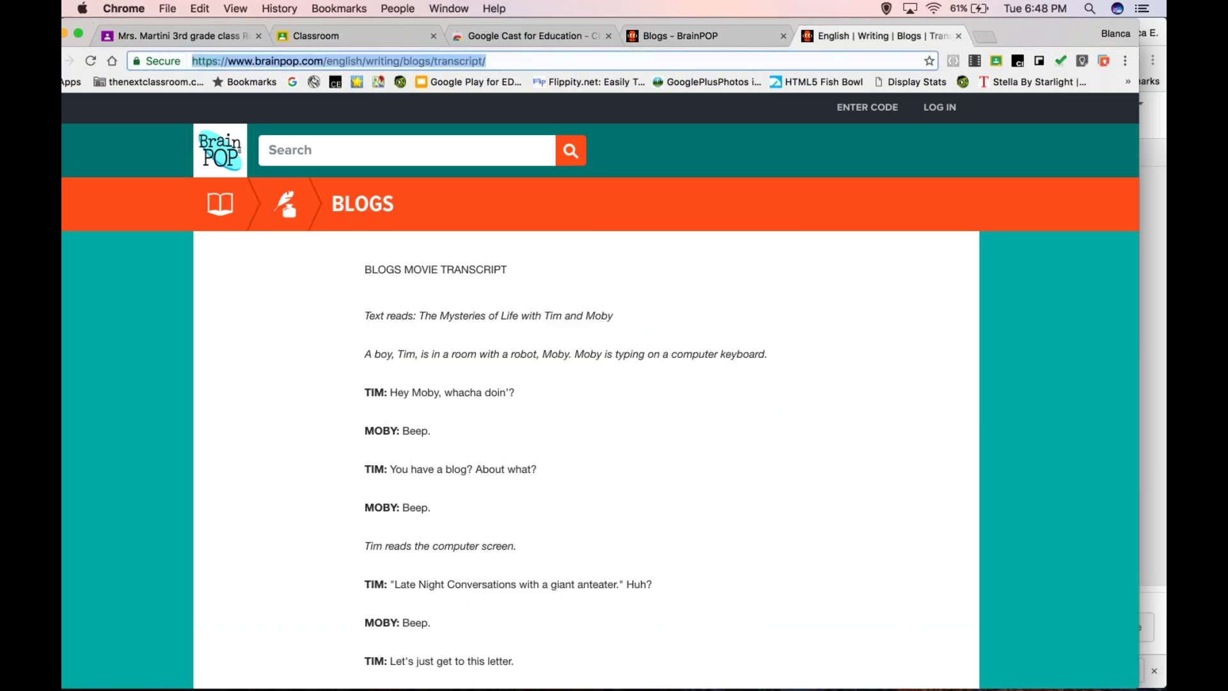
pyautogui.write('owl.ly')
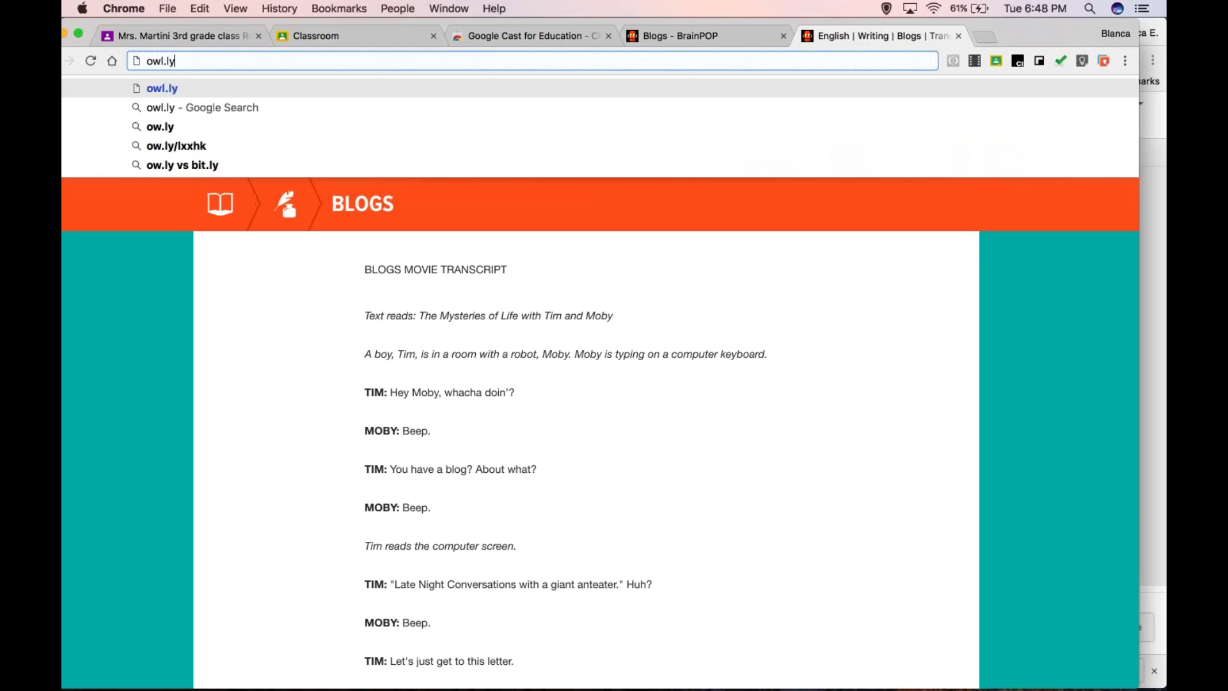
pyautogui.press('Return')
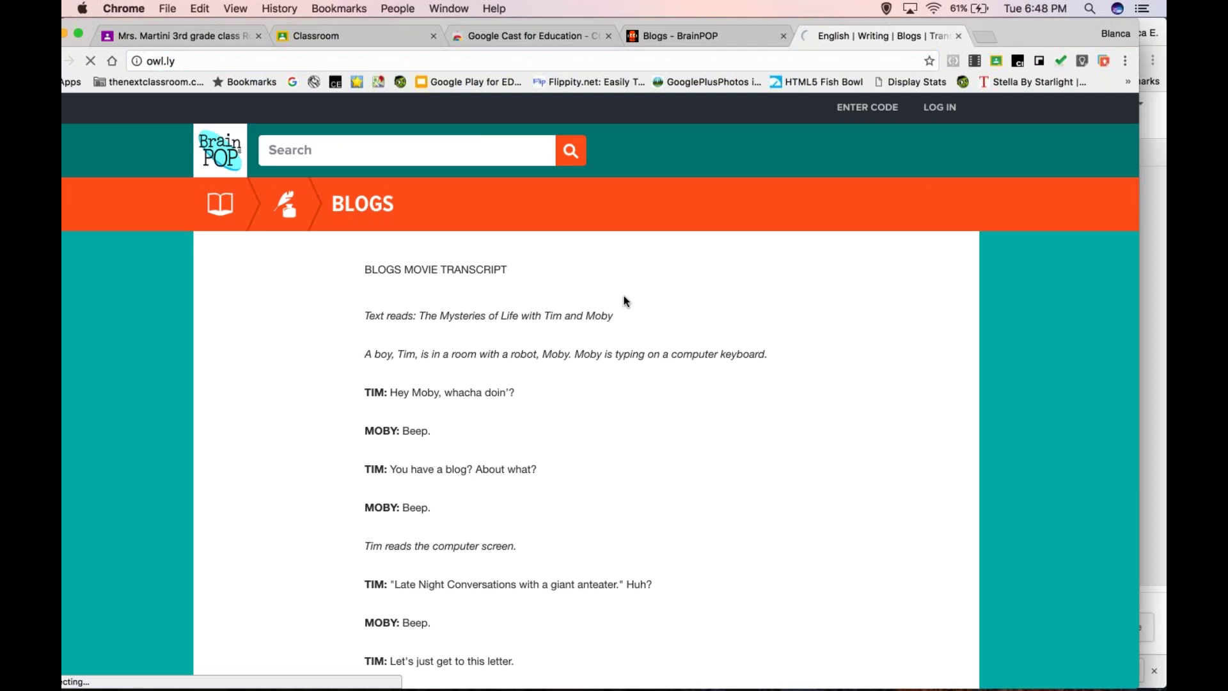
pyautogui.click(667, 61)
pyautogui.write('bit')
pyautogui.press('Return')
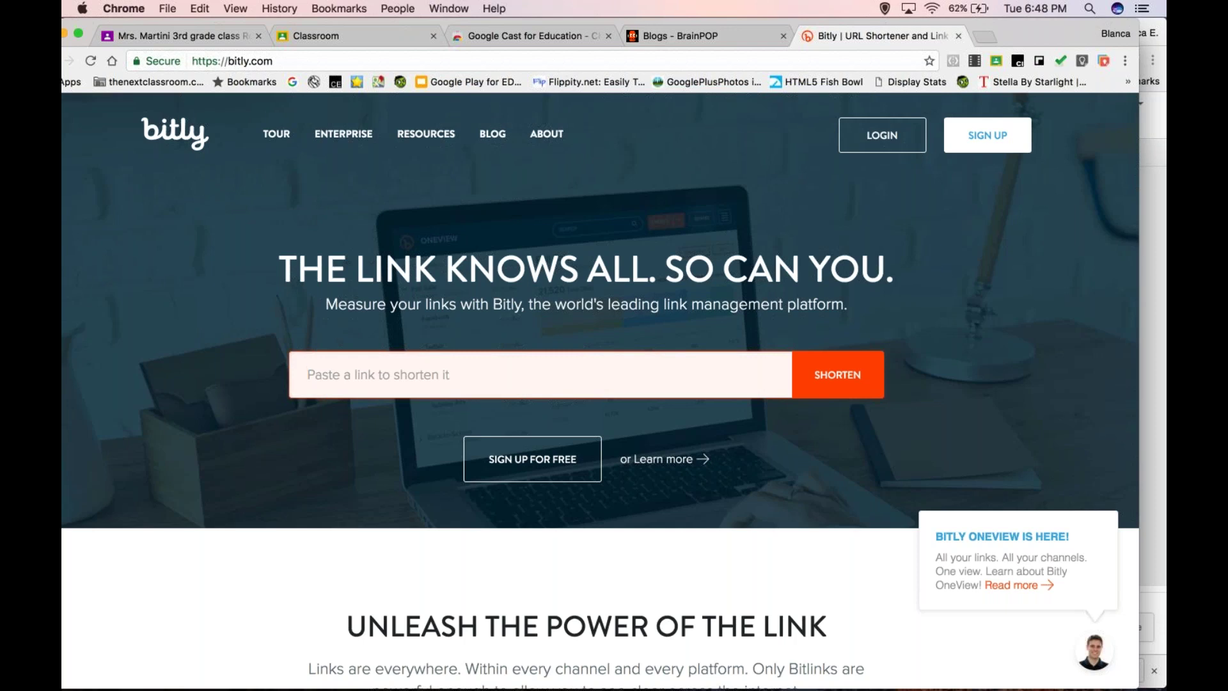
# - Switch the 3rd grade class's Push to students option to Create assignment for the Bitly page
pyautogui.click(998, 63)
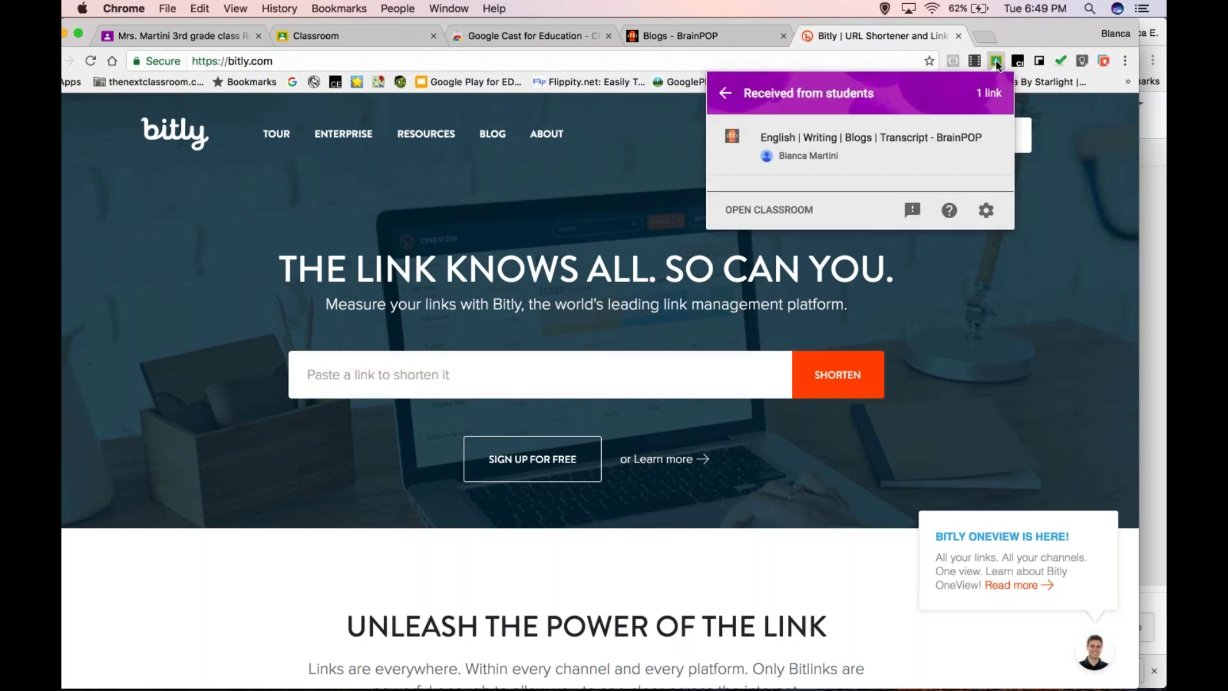
pyautogui.click(726, 94)
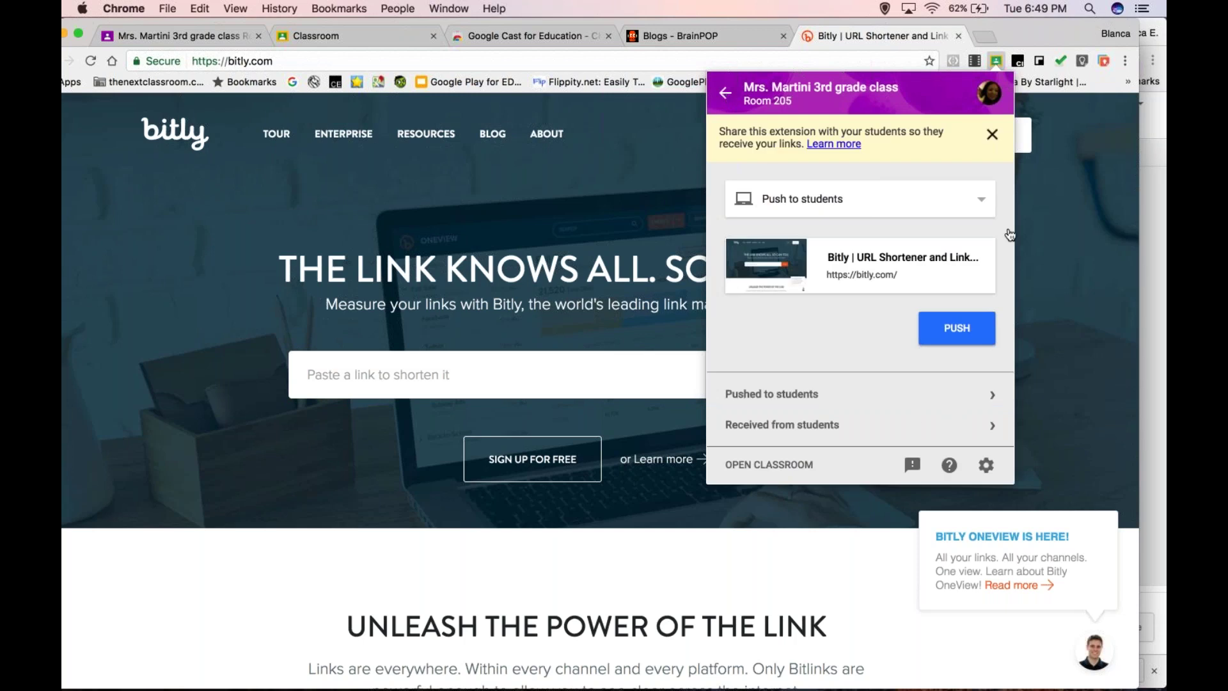
pyautogui.click(978, 204)
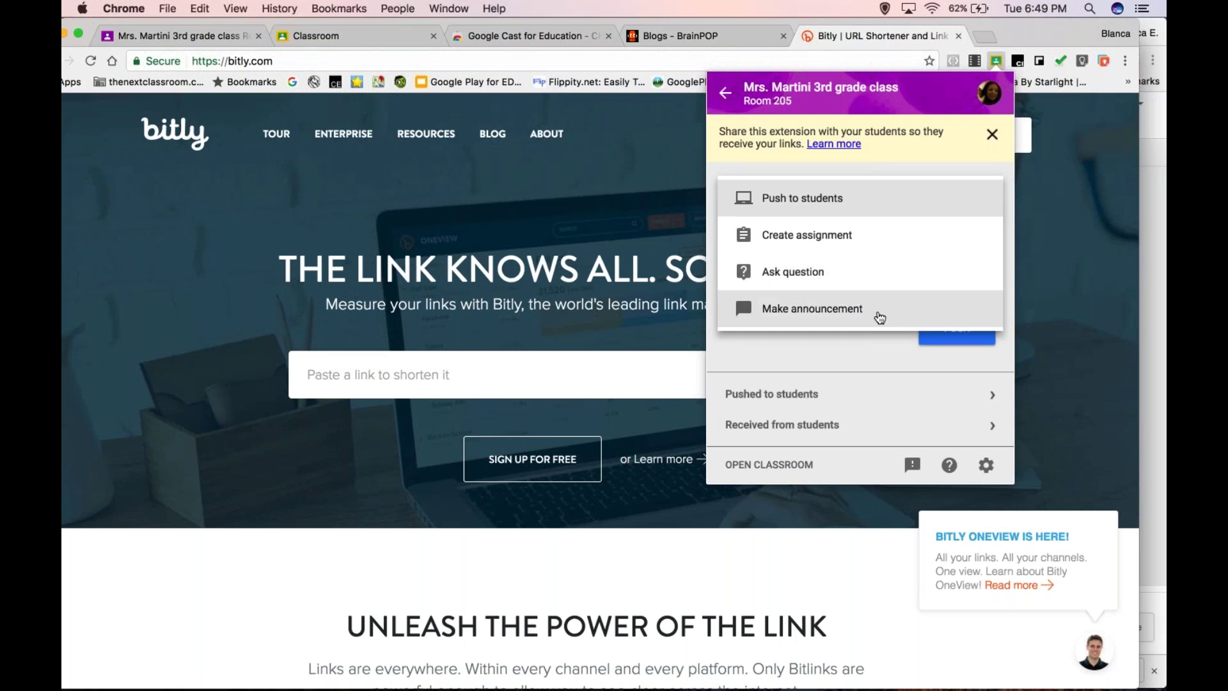
pyautogui.click(848, 238)
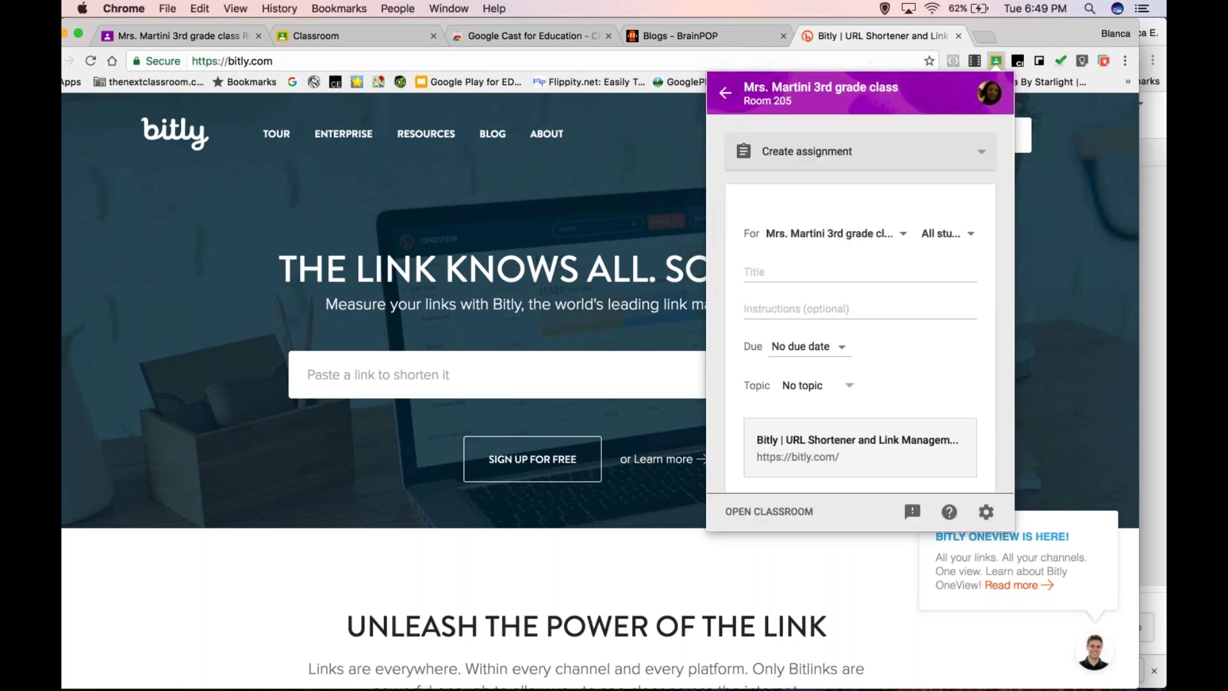
pyautogui.click(781, 275)
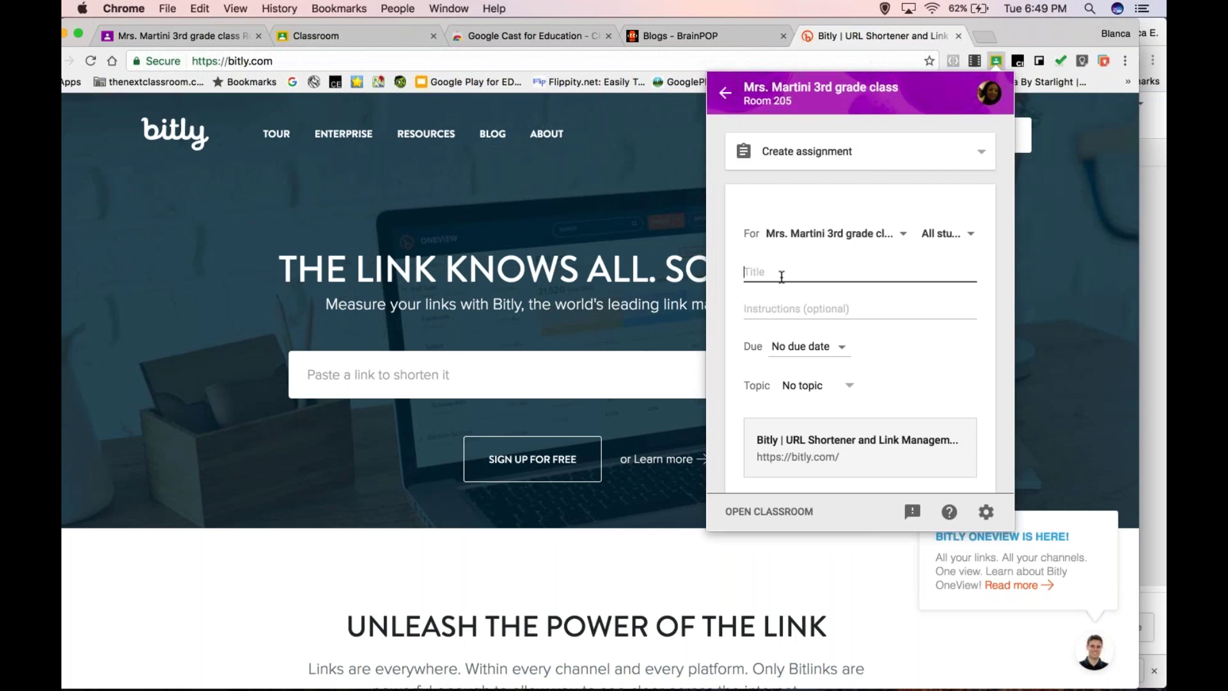
# - Title the assignment 'Learning to Create Shortlinks' with instructions 'Read about bit.ly and be ready to create tomorrow'
pyautogui.write('Learning to Create Shortlinks')
pyautogui.press('Tab')
pyautogui.write('Read about bit.ly and ')
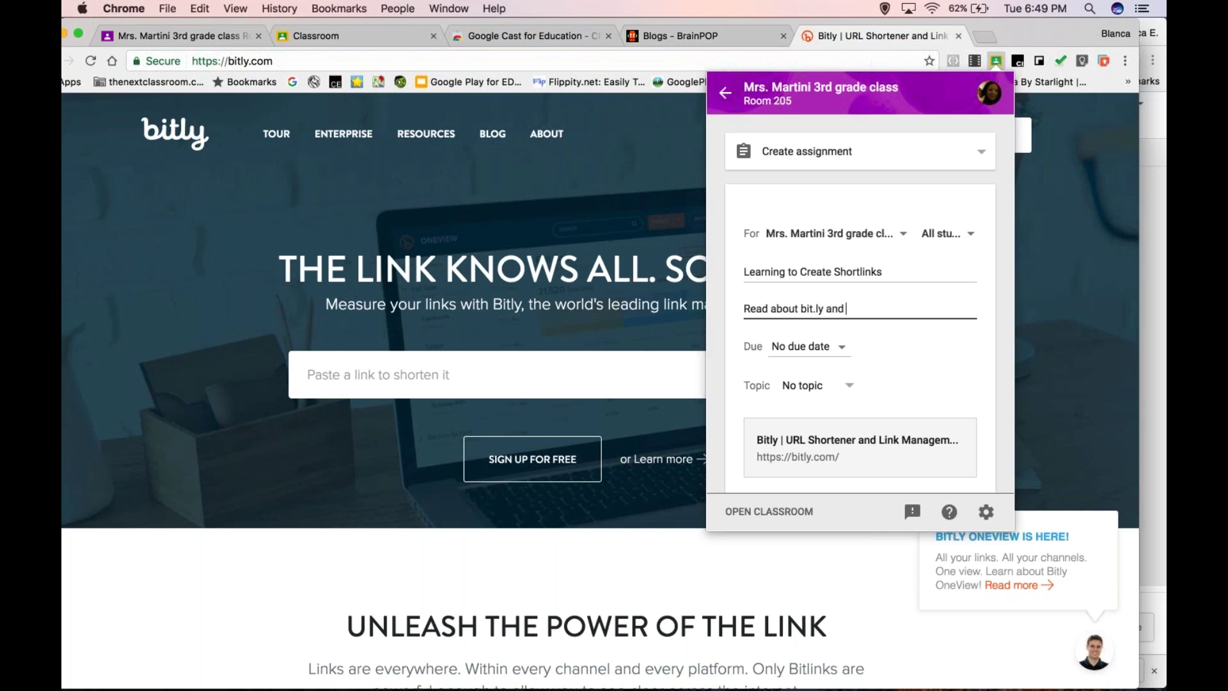
pyautogui.write('be ready to create tomorrow')
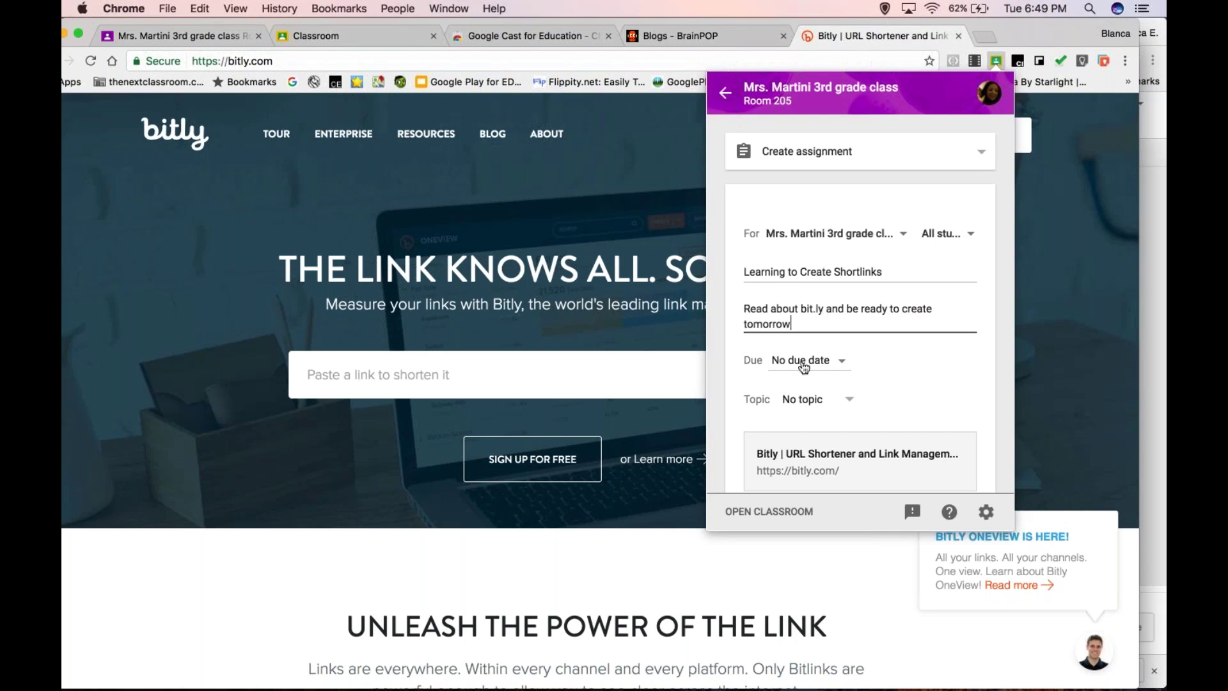
# - Leave the assignment with no due date and save it as a draft
pyautogui.click(824, 360)
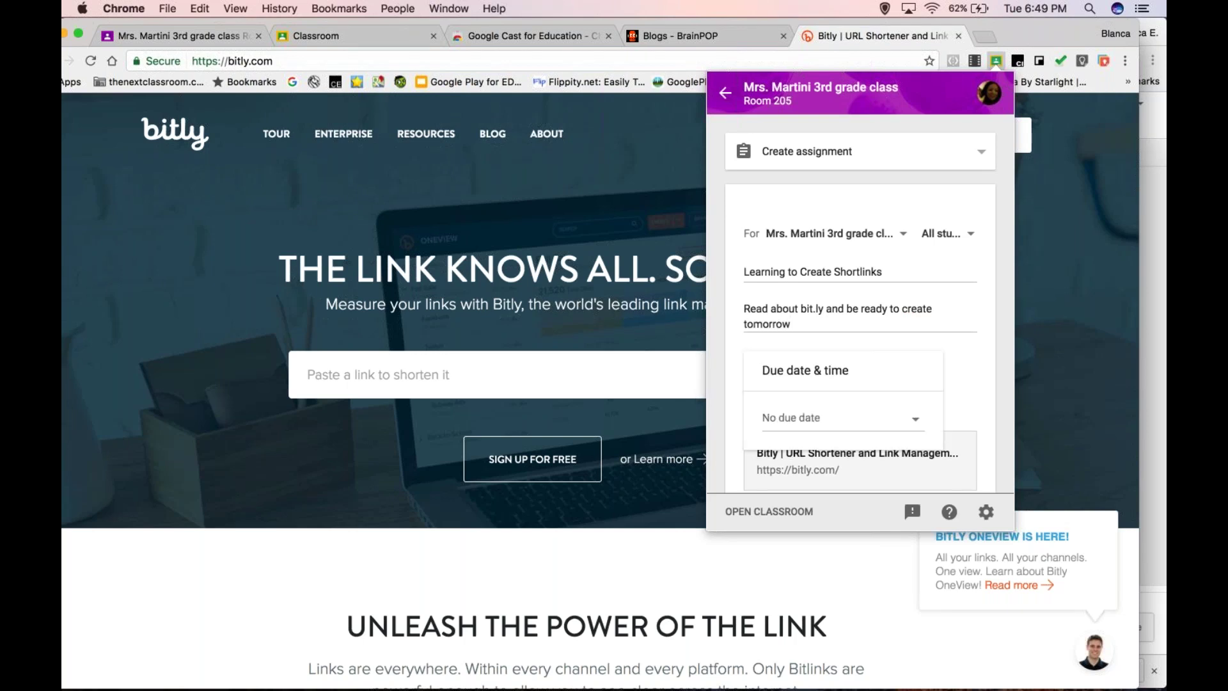
pyautogui.click(979, 364)
pyautogui.scroll(-2, 923, 372)
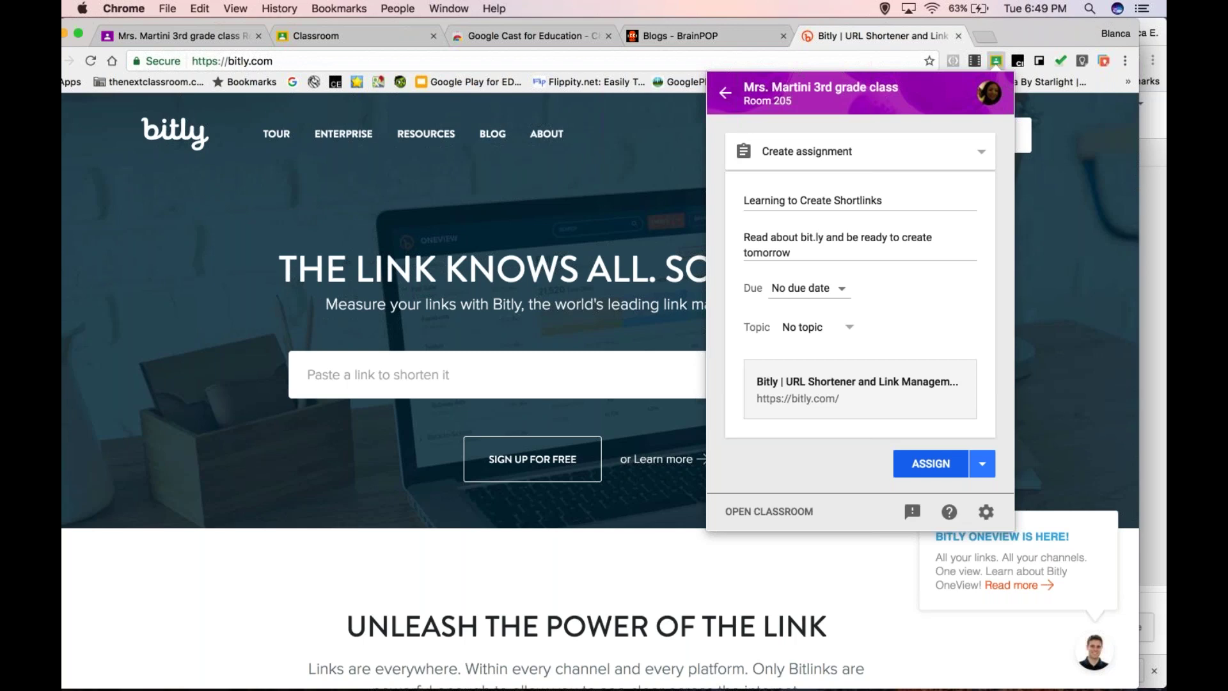
pyautogui.click(982, 463)
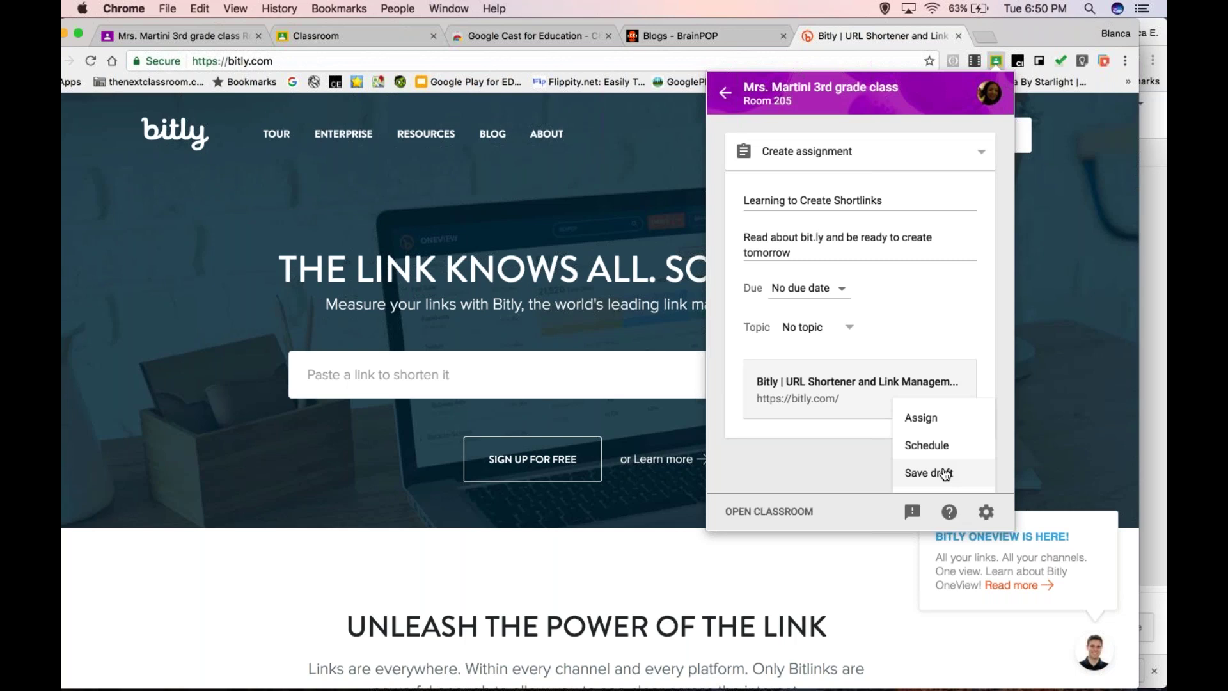
pyautogui.click(945, 474)
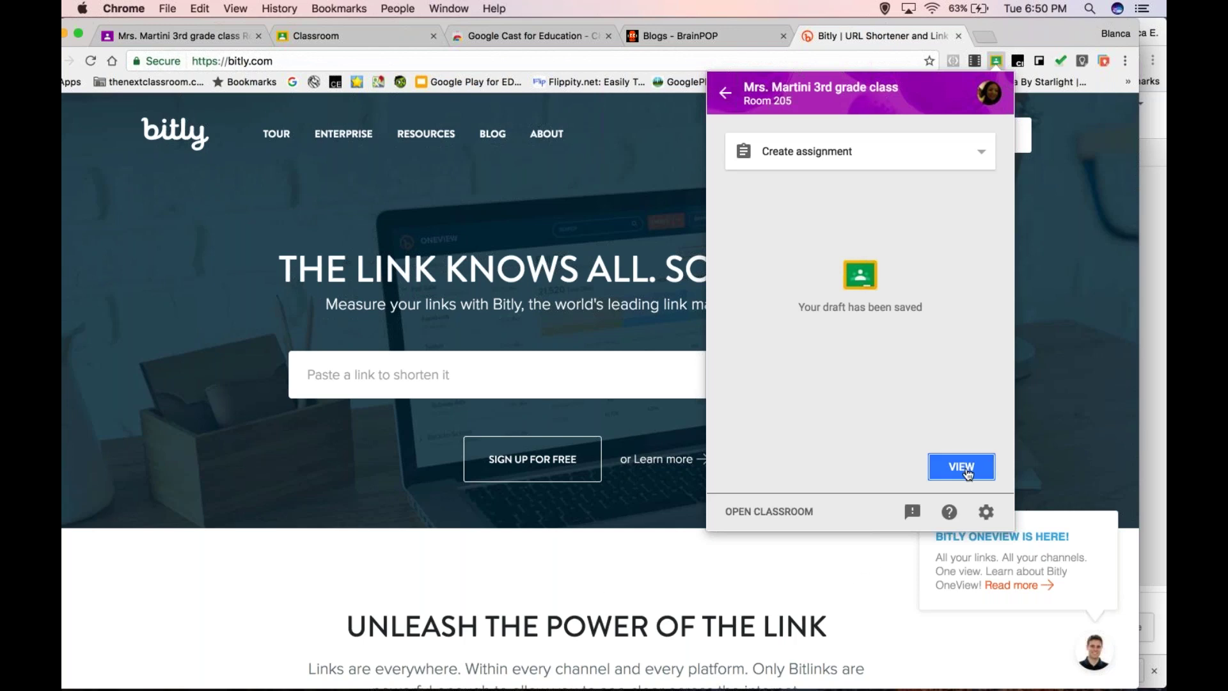
# - Browse the taught and enrolled class list, then close the Share to Classroom panel
pyautogui.click(727, 95)
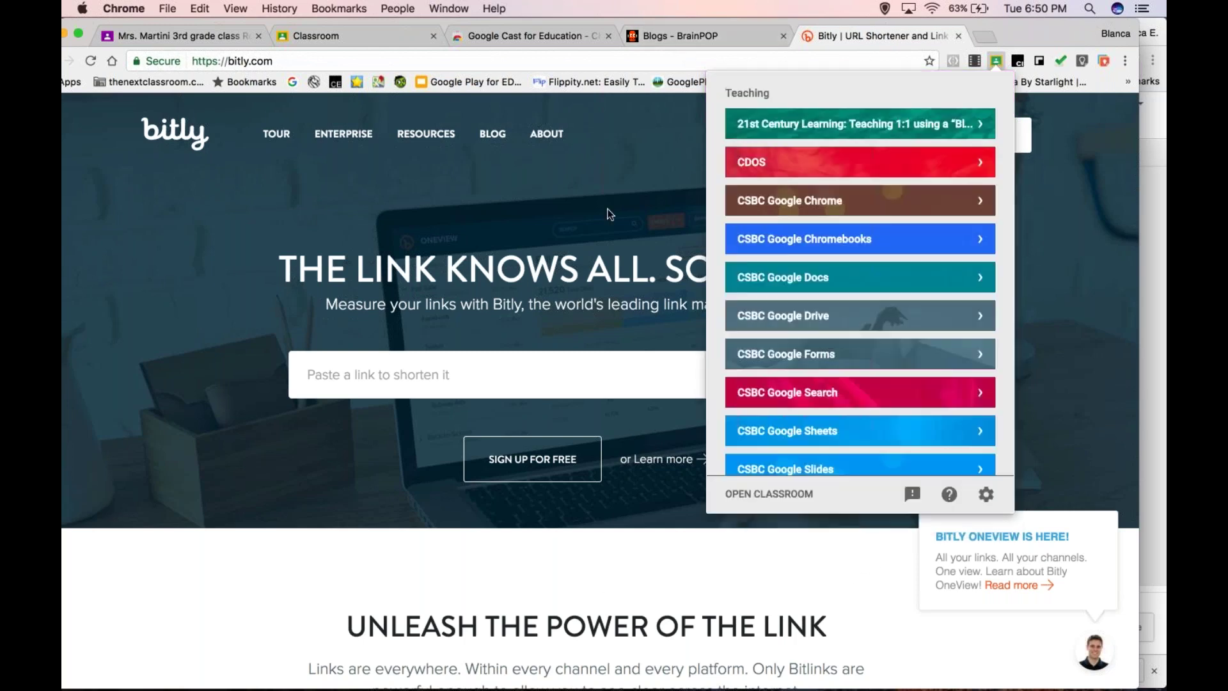
pyautogui.scroll(-10, 861, 275)
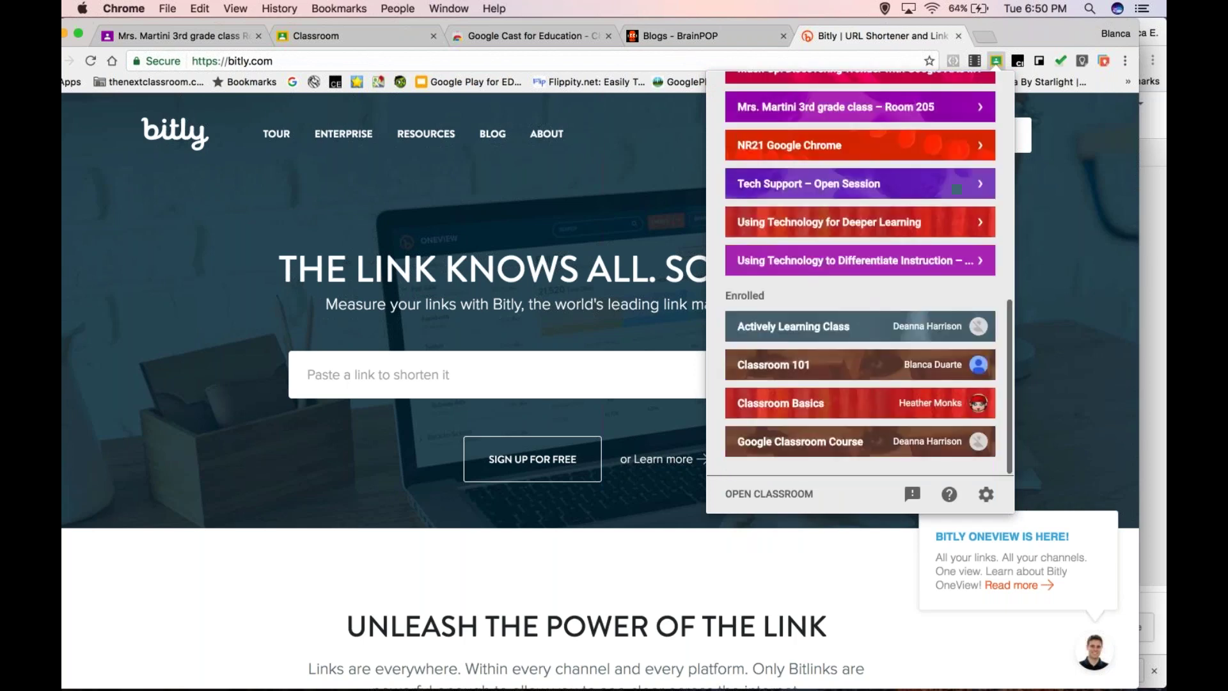
pyautogui.scroll(10, 861, 275)
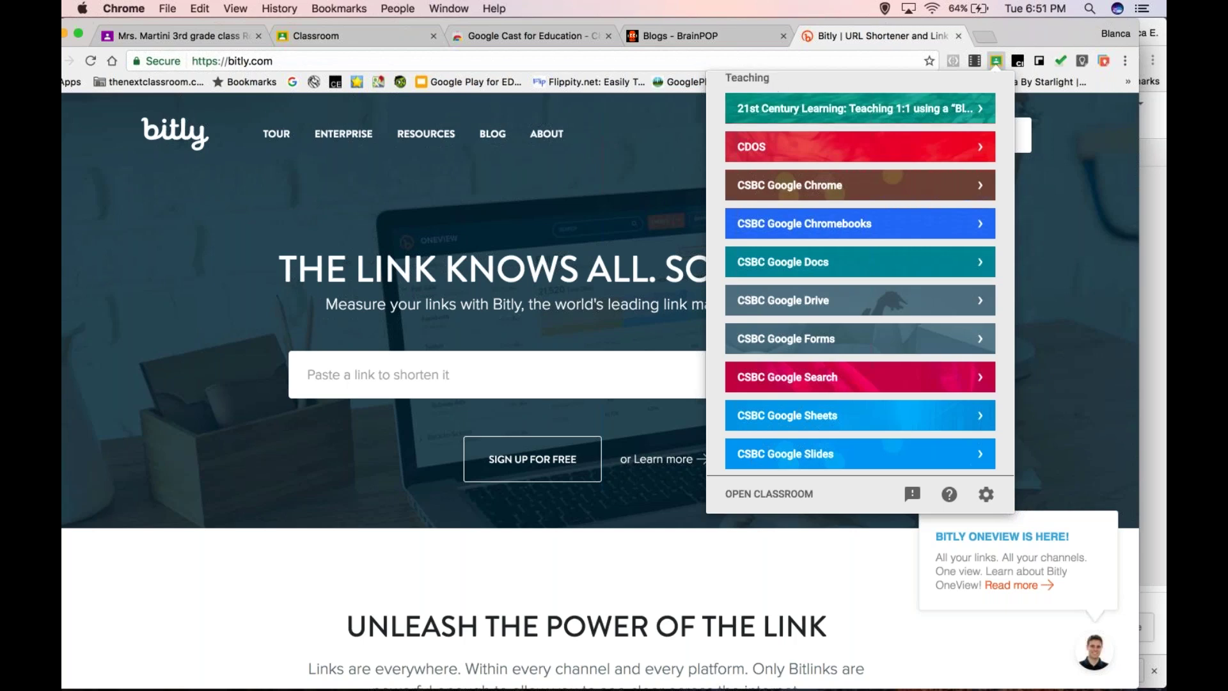
pyautogui.scroll(-8, 860, 275)
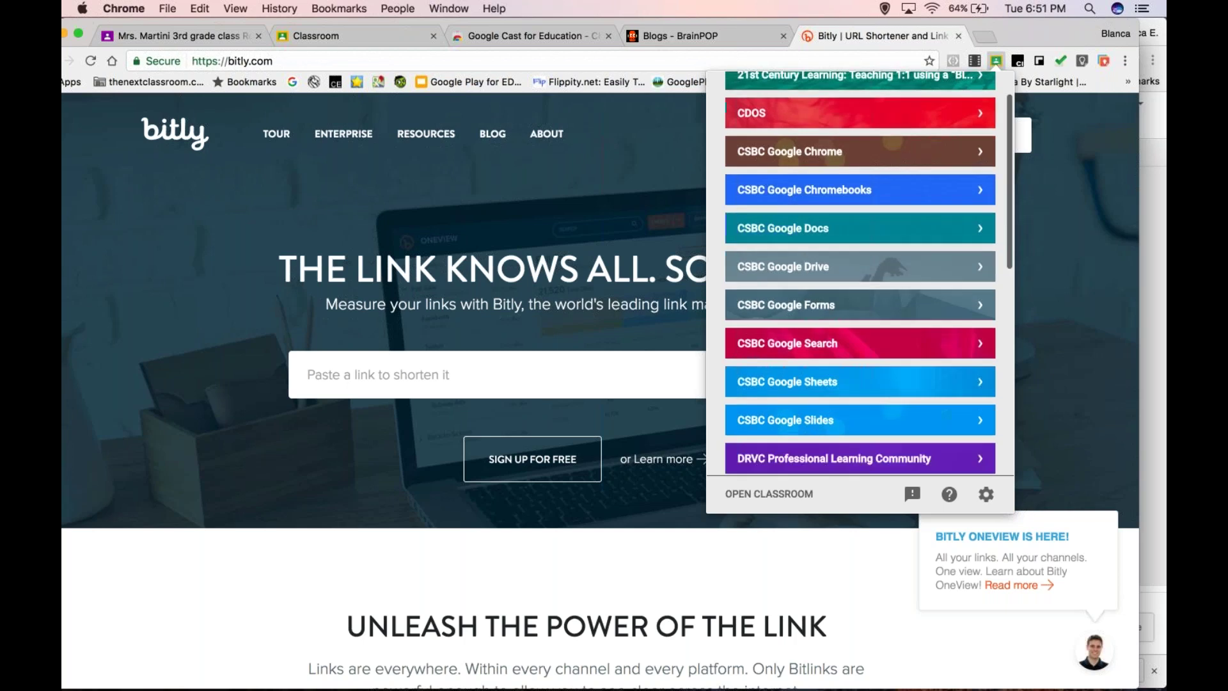
pyautogui.scroll(-5, 787, 425)
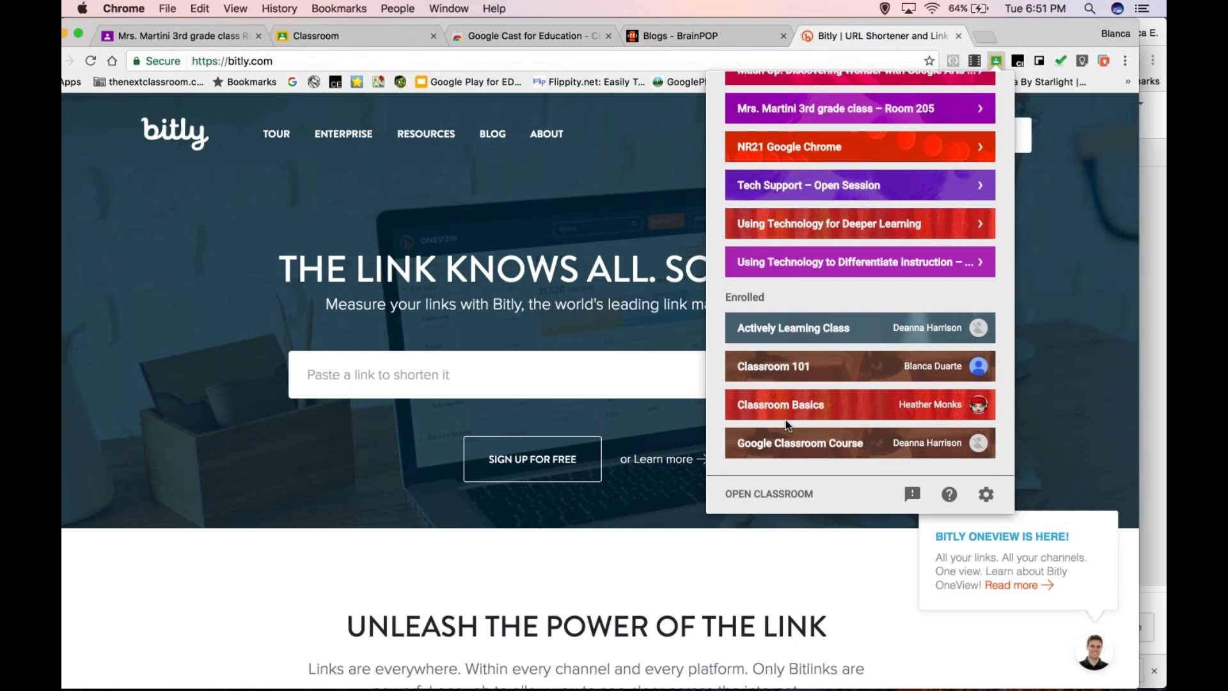
pyautogui.scroll(12, 785, 419)
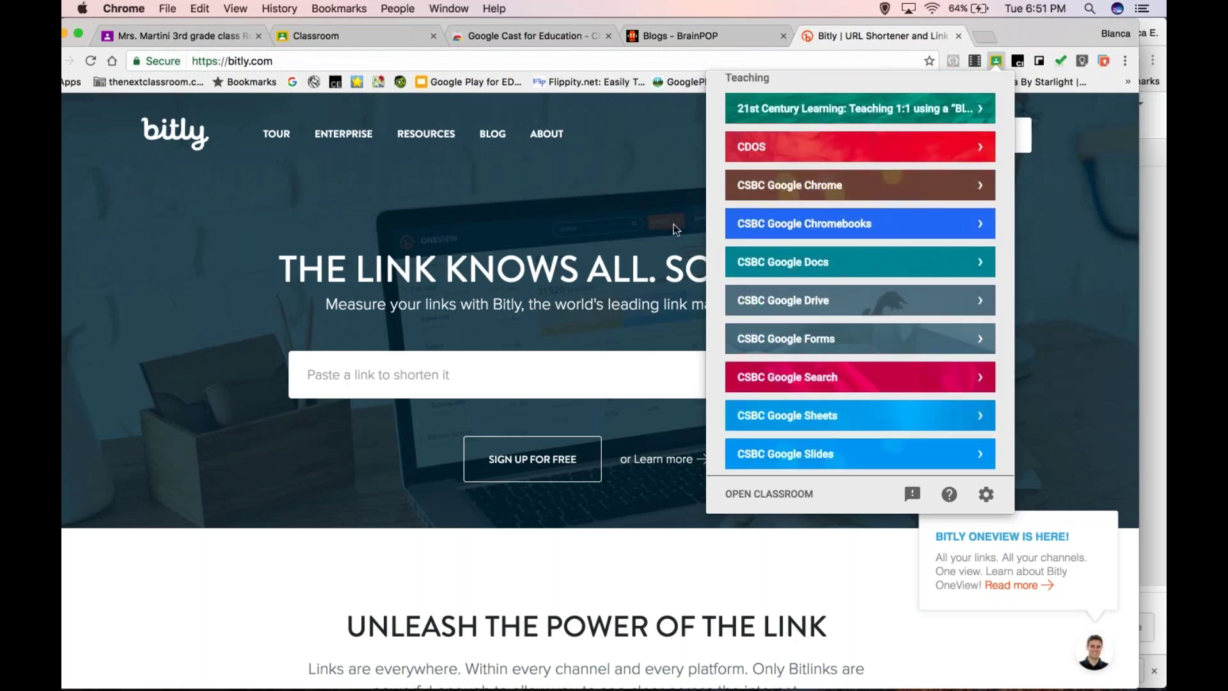
pyautogui.click(673, 224)
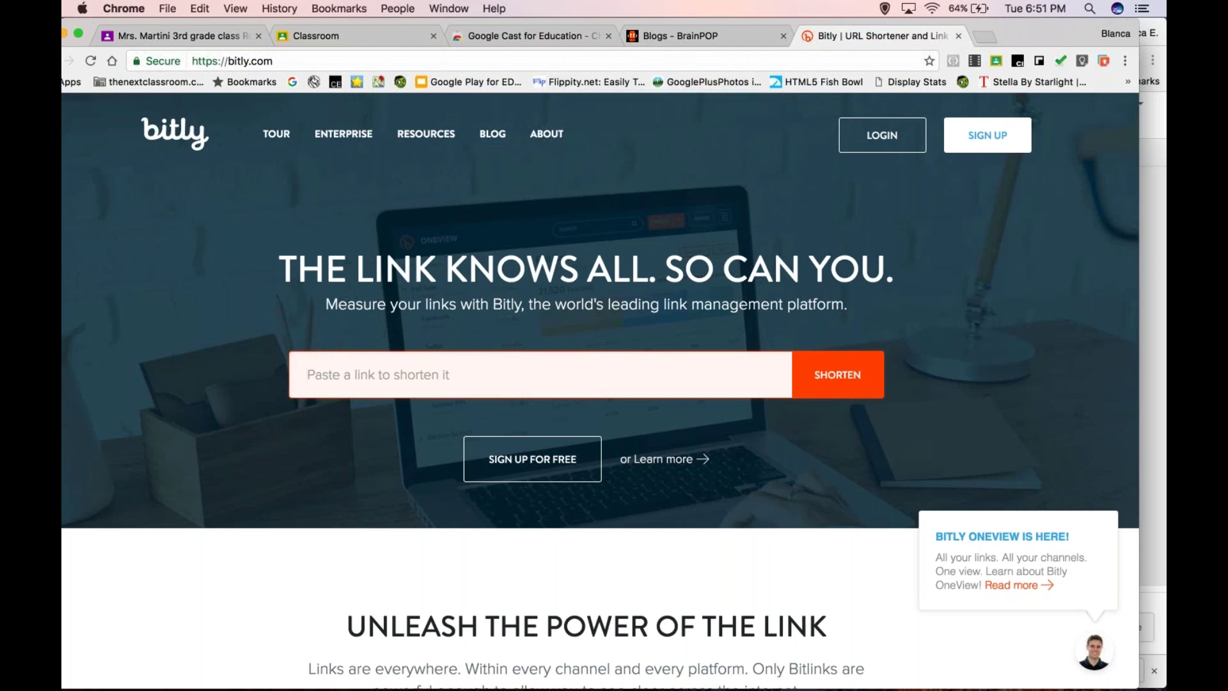
# - Switch to the 3rd grade Room 205 class stream tab
pyautogui.click(448, 8)
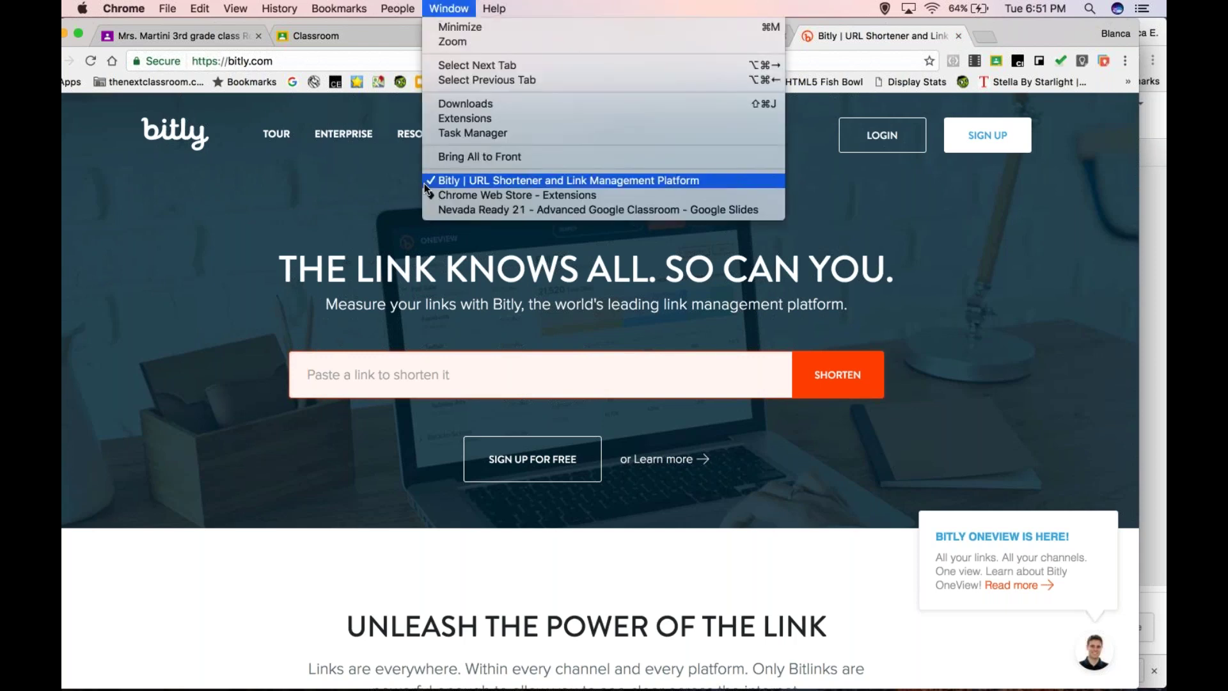
pyautogui.moveTo(415, 5)
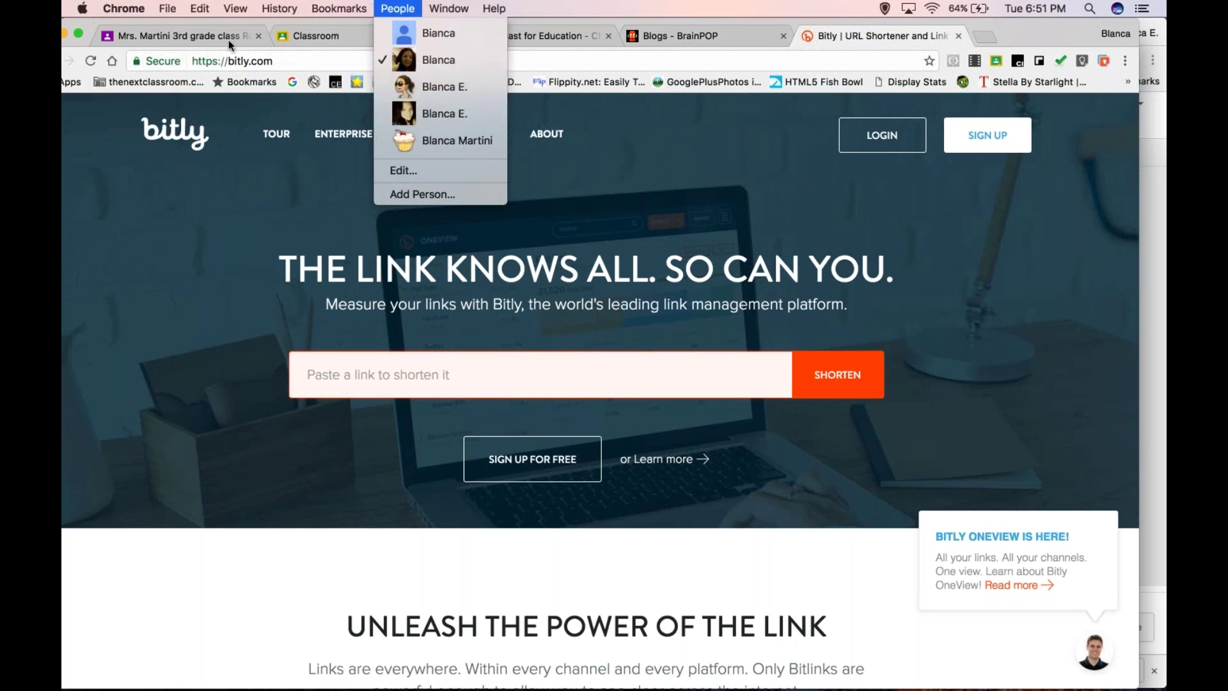
pyautogui.click(415, 86)
pyautogui.click(181, 36)
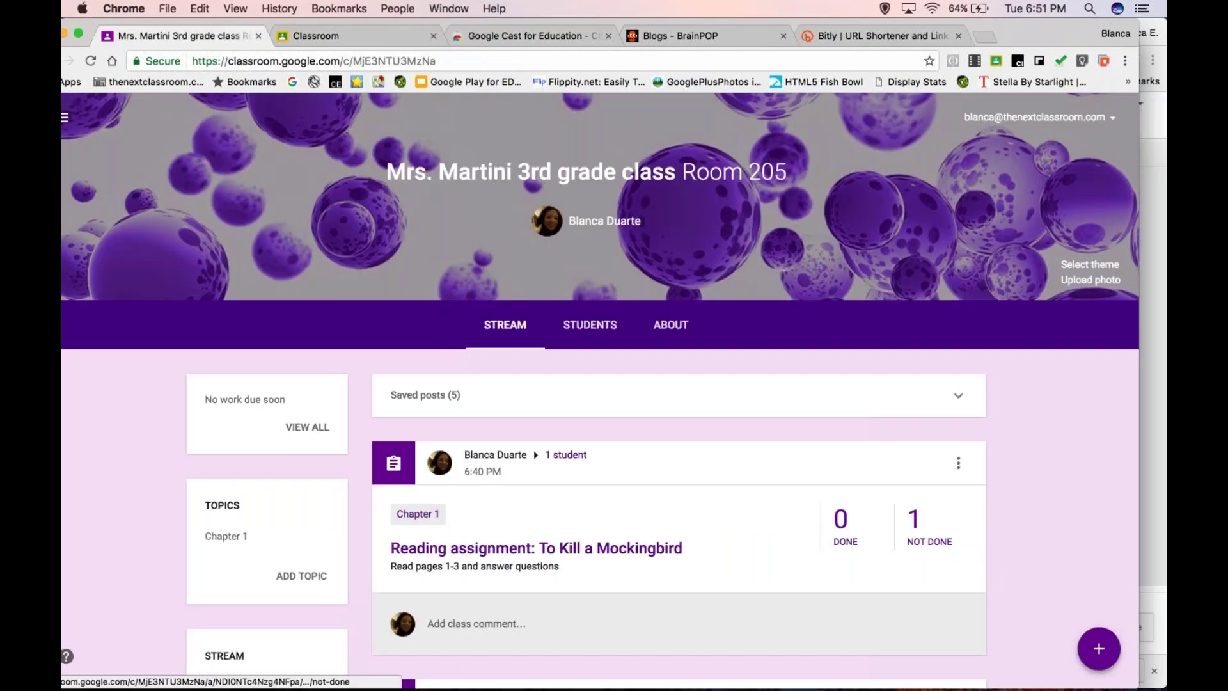
# - Create a new class assignment, toggling All students off and back on in the student picker
pyautogui.scroll(-3, 1066, 276)
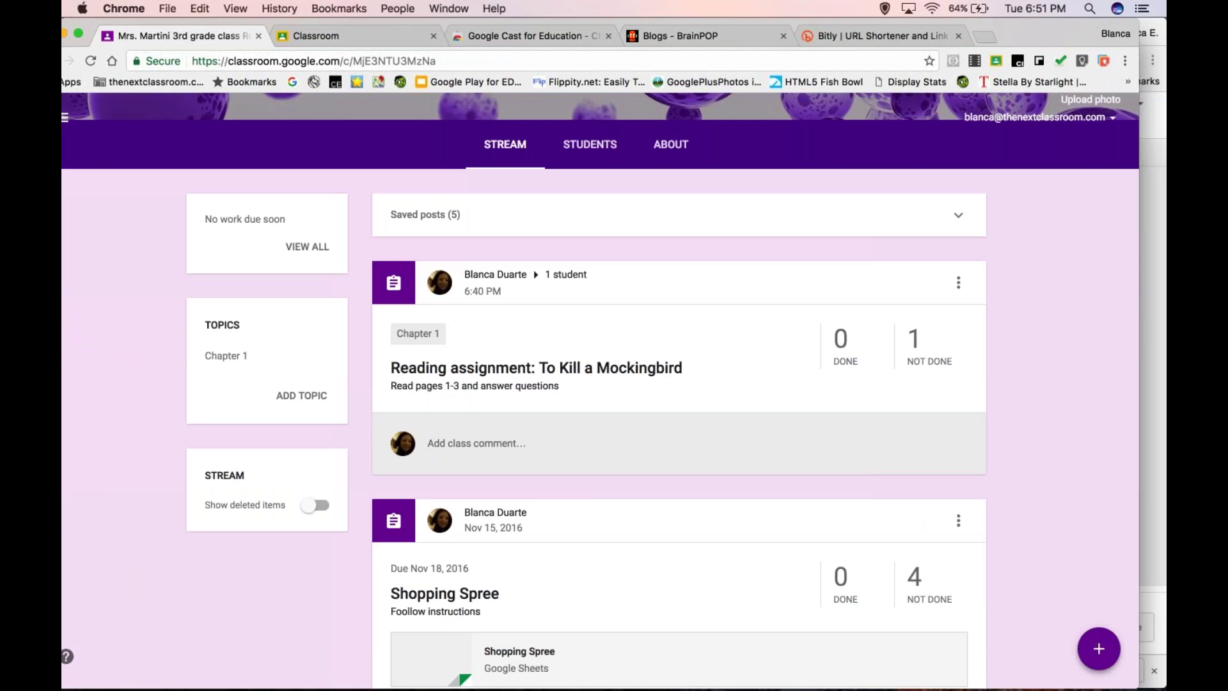
pyautogui.moveTo(1107, 645)
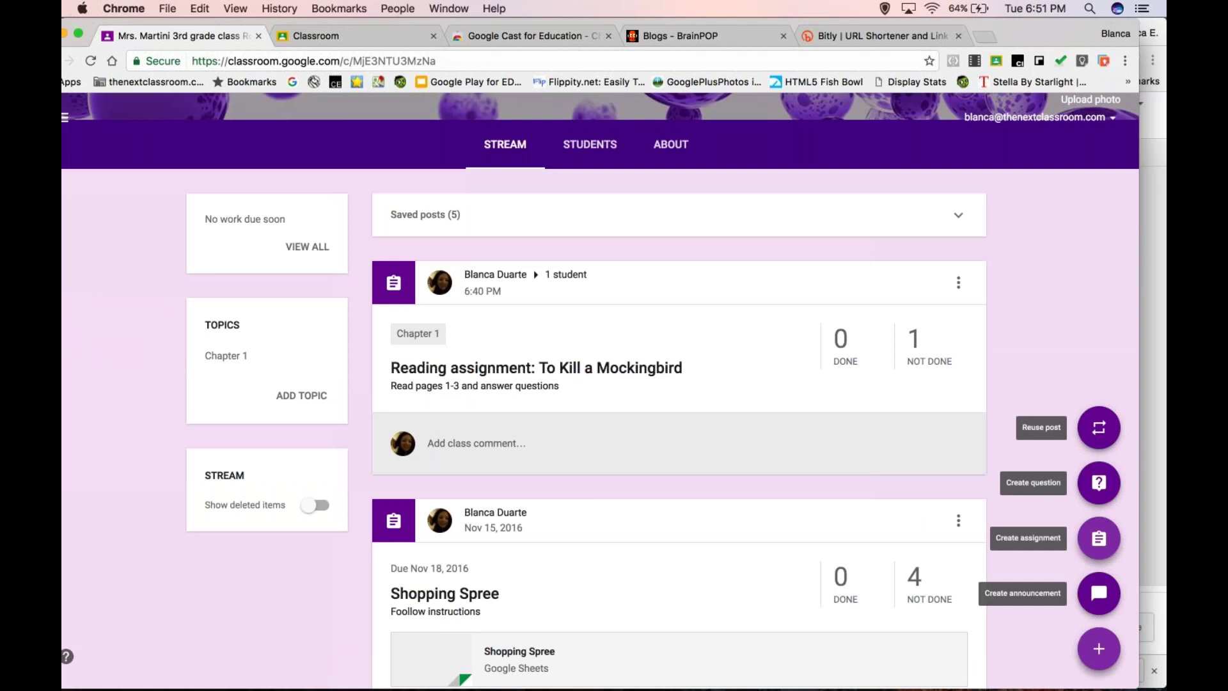
pyautogui.click(1099, 538)
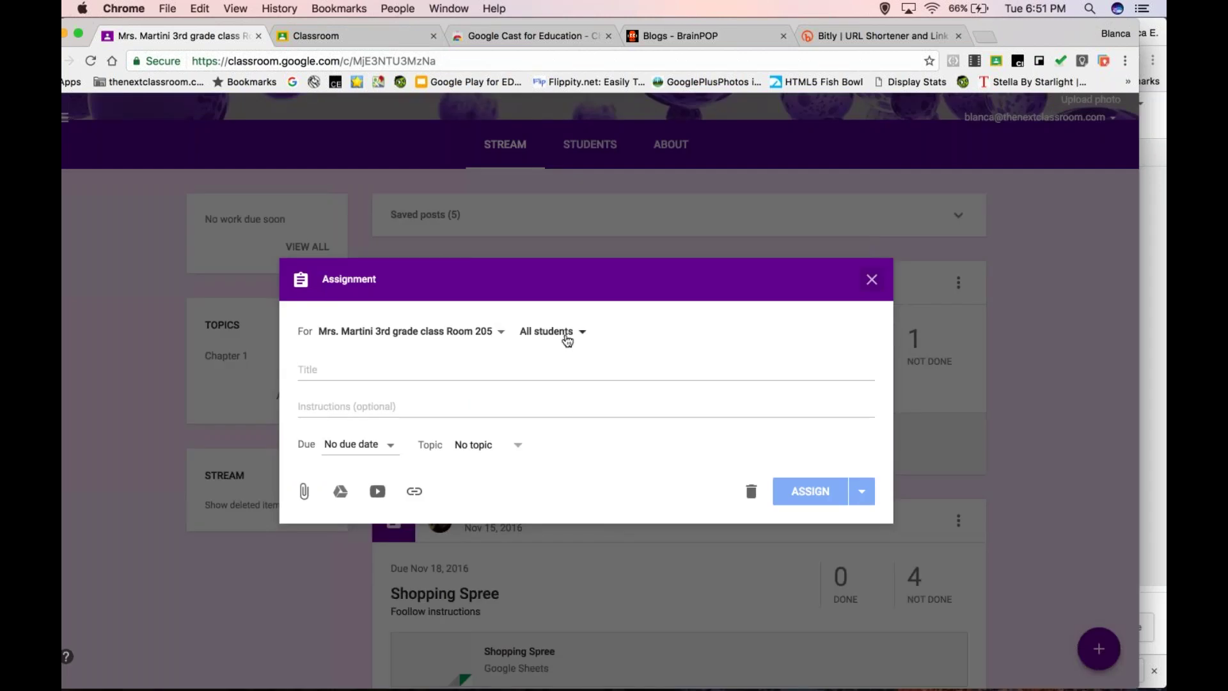
pyautogui.click(566, 332)
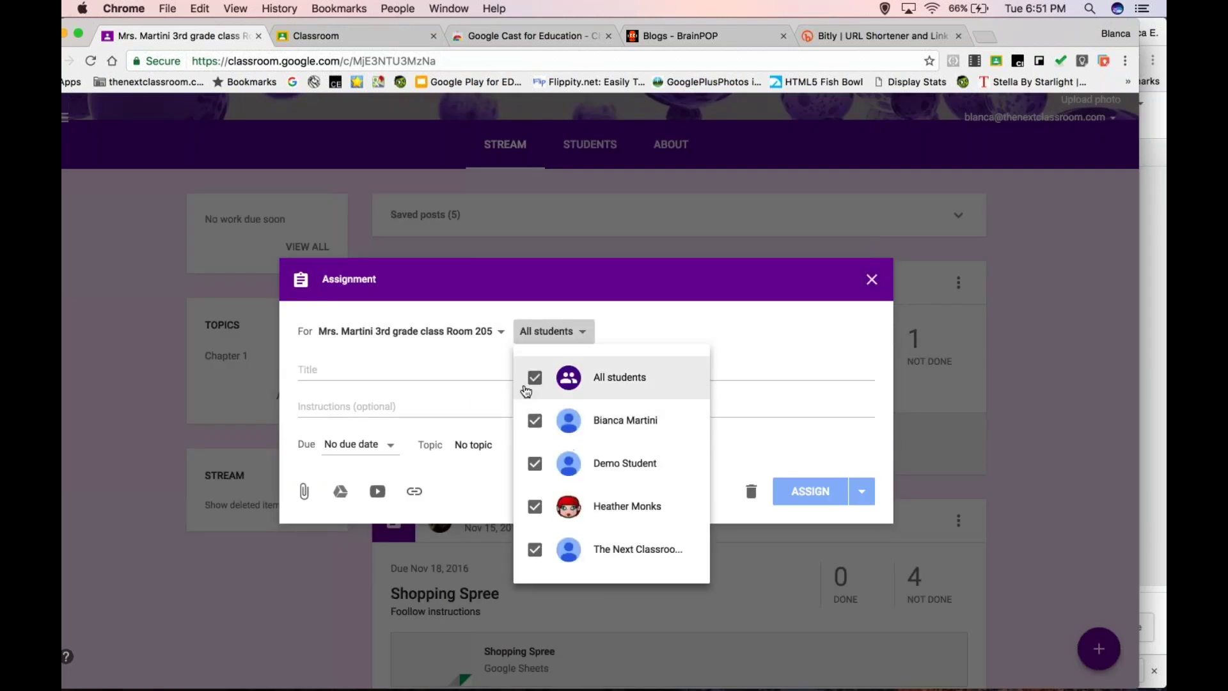
pyautogui.click(536, 379)
pyautogui.click(536, 378)
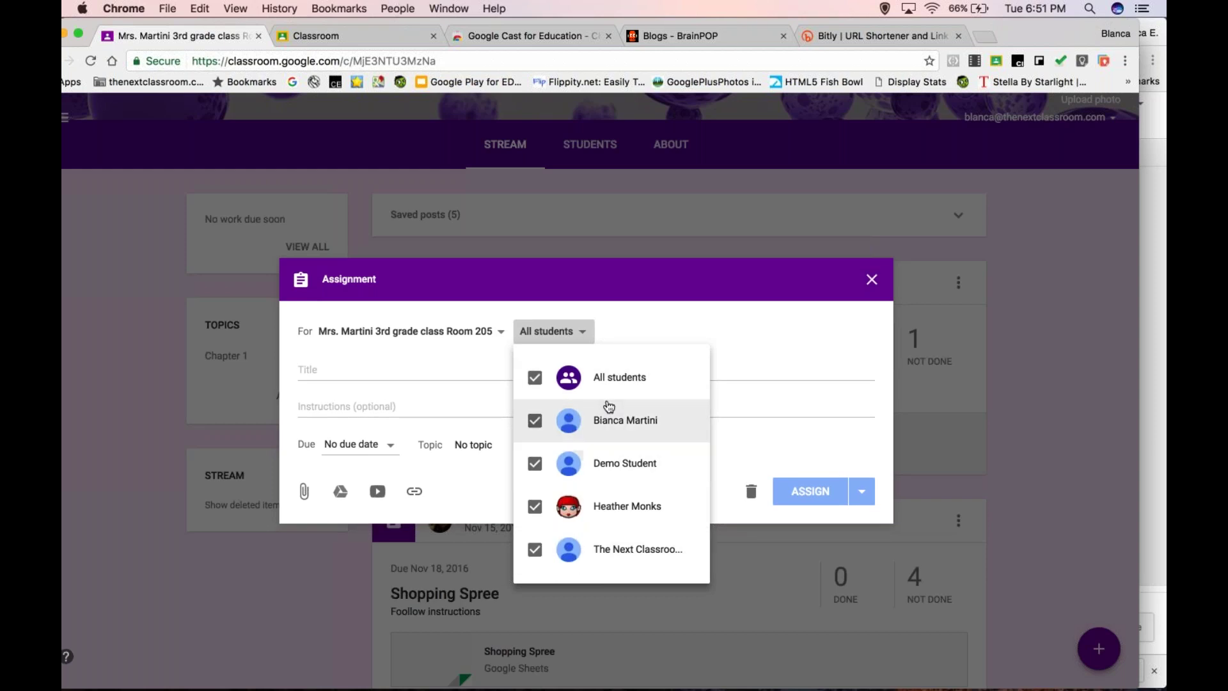
pyautogui.click(665, 291)
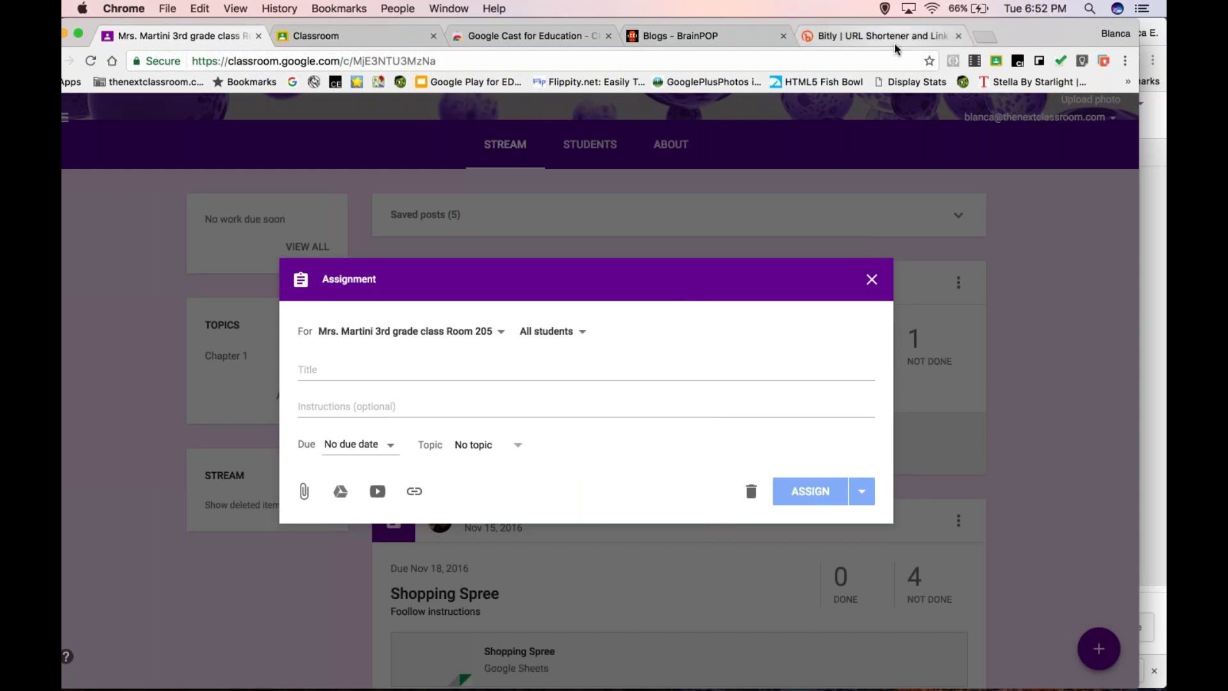
pyautogui.click(983, 38)
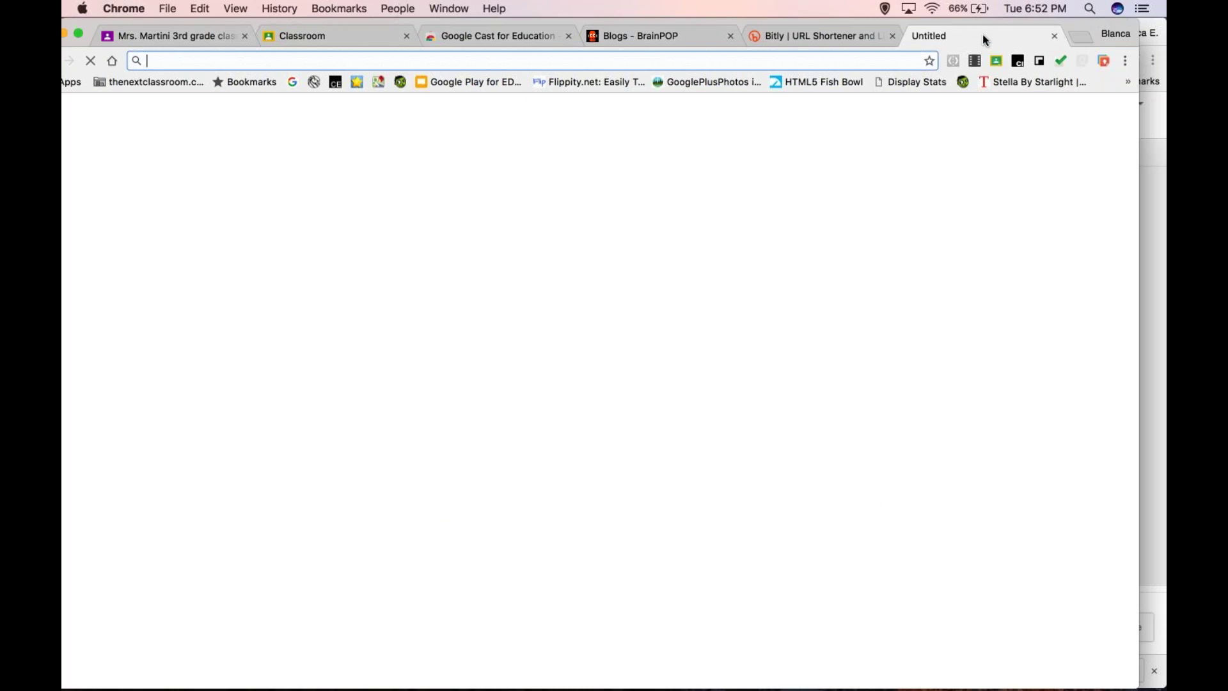
# - In contacts.google.com, create a new group named '3rd grade reading group'
pyautogui.write('contacts.google.com')
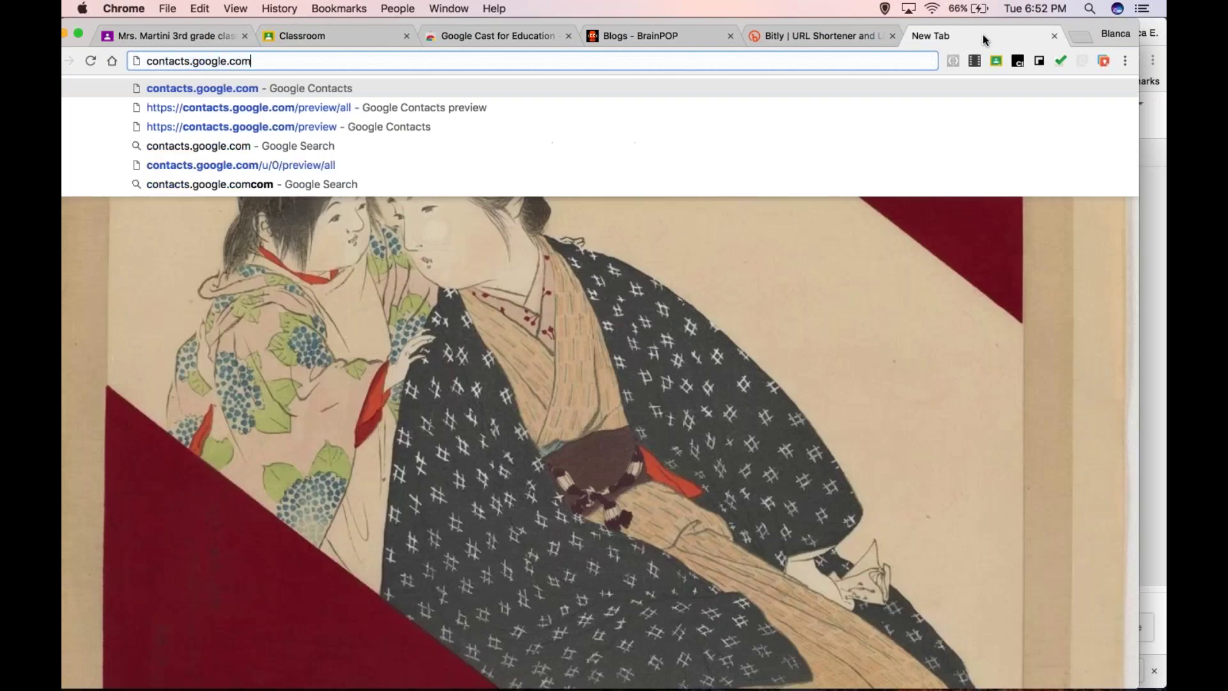
pyautogui.press('Return')
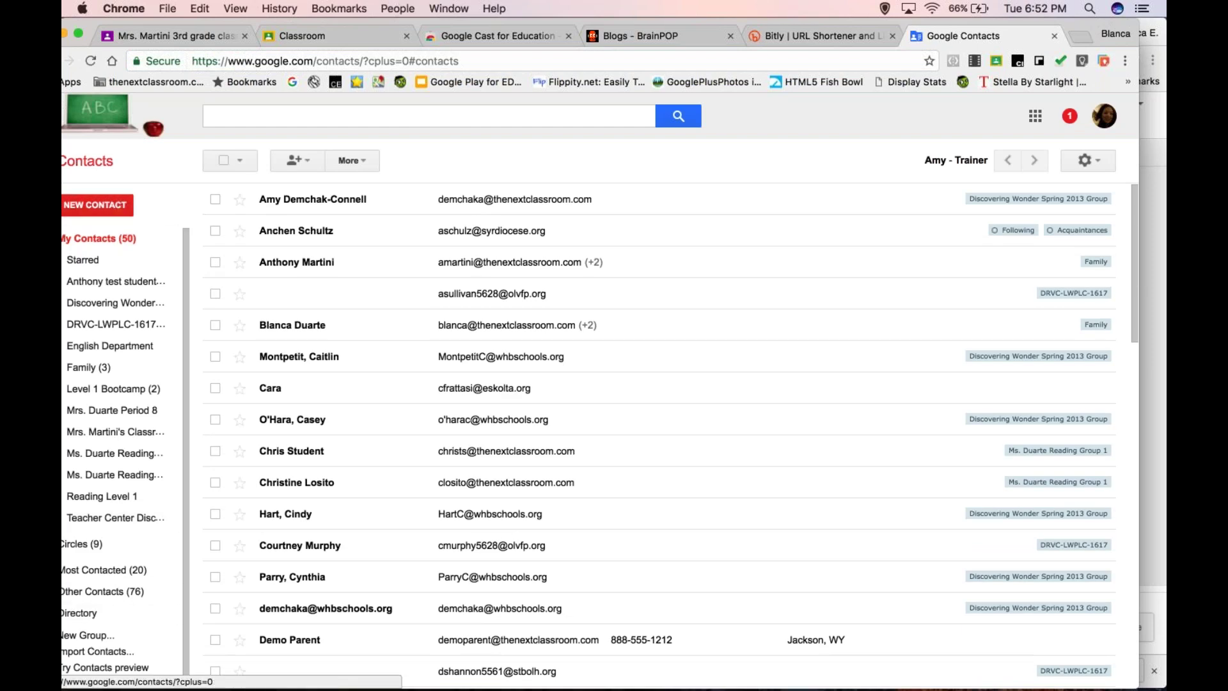
pyautogui.click(87, 635)
pyautogui.write('3')
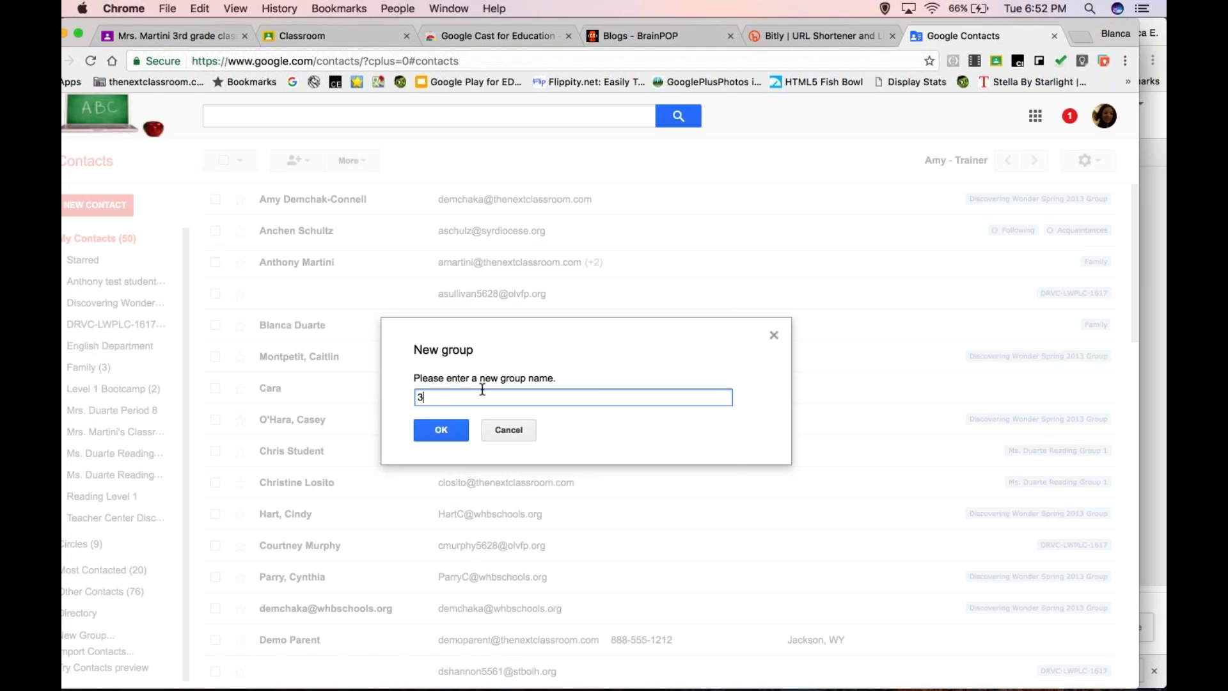
pyautogui.write('rd grade reading group')
pyautogui.click(459, 432)
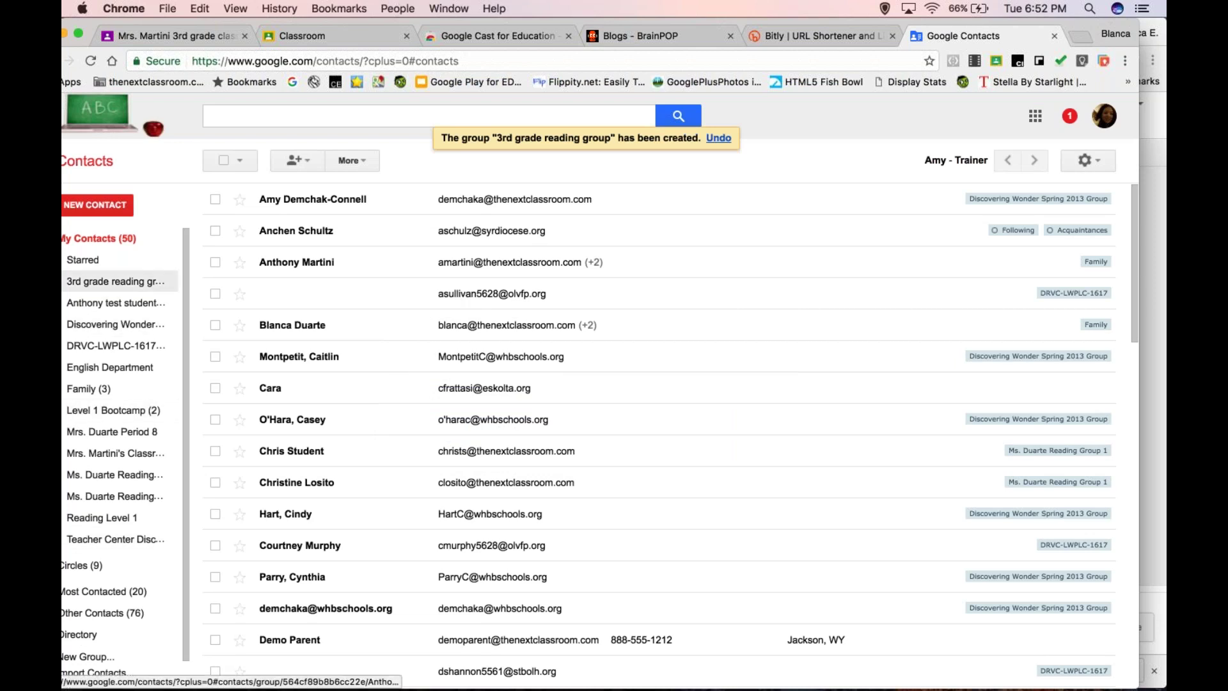
# - Add two student contacts to the 3rd grade reading group
pyautogui.click(115, 282)
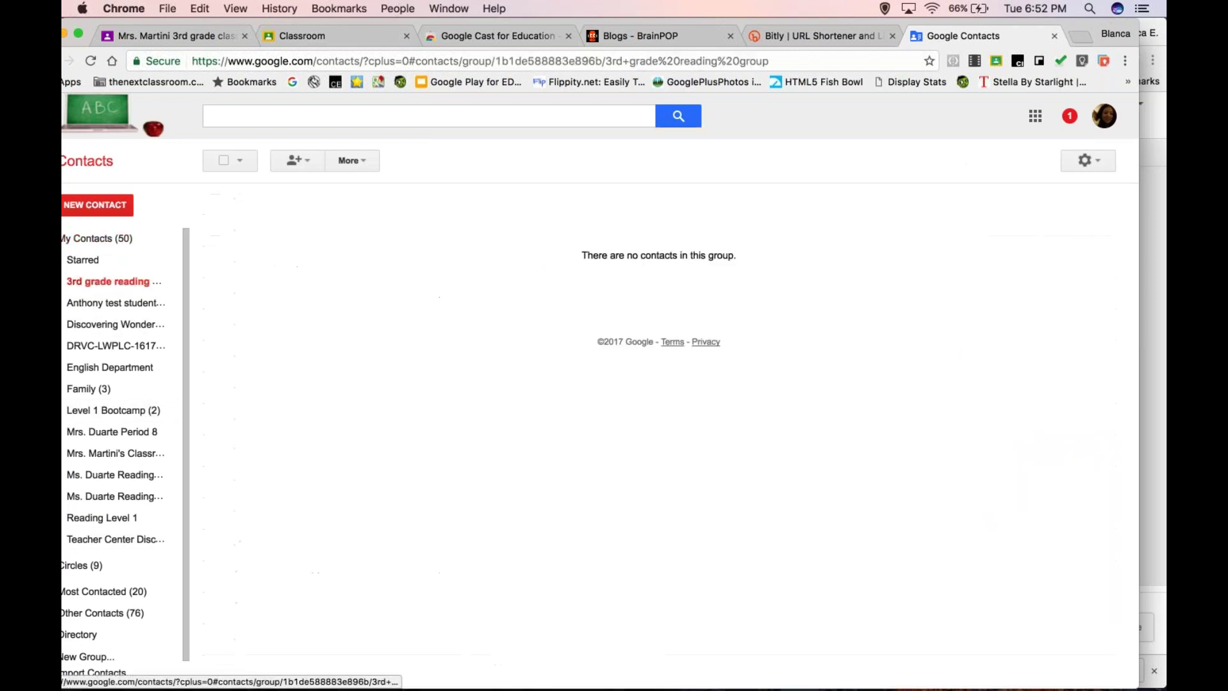
pyautogui.click(296, 159)
pyautogui.write('bianca')
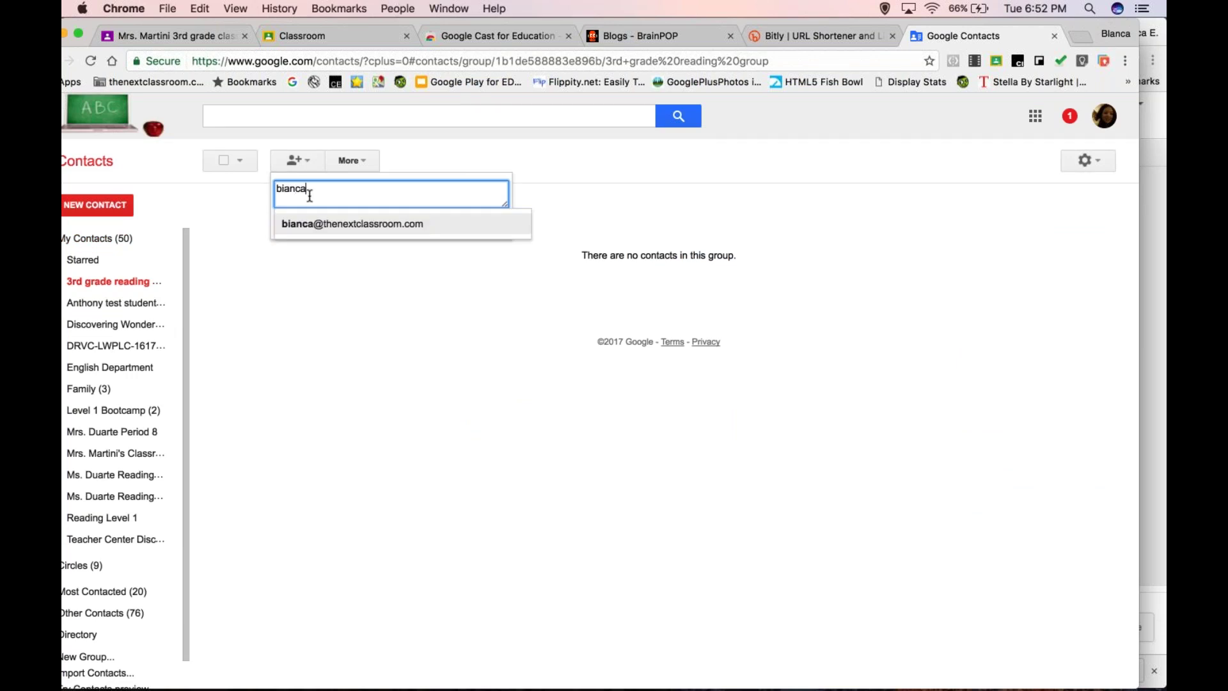
pyautogui.press('Return')
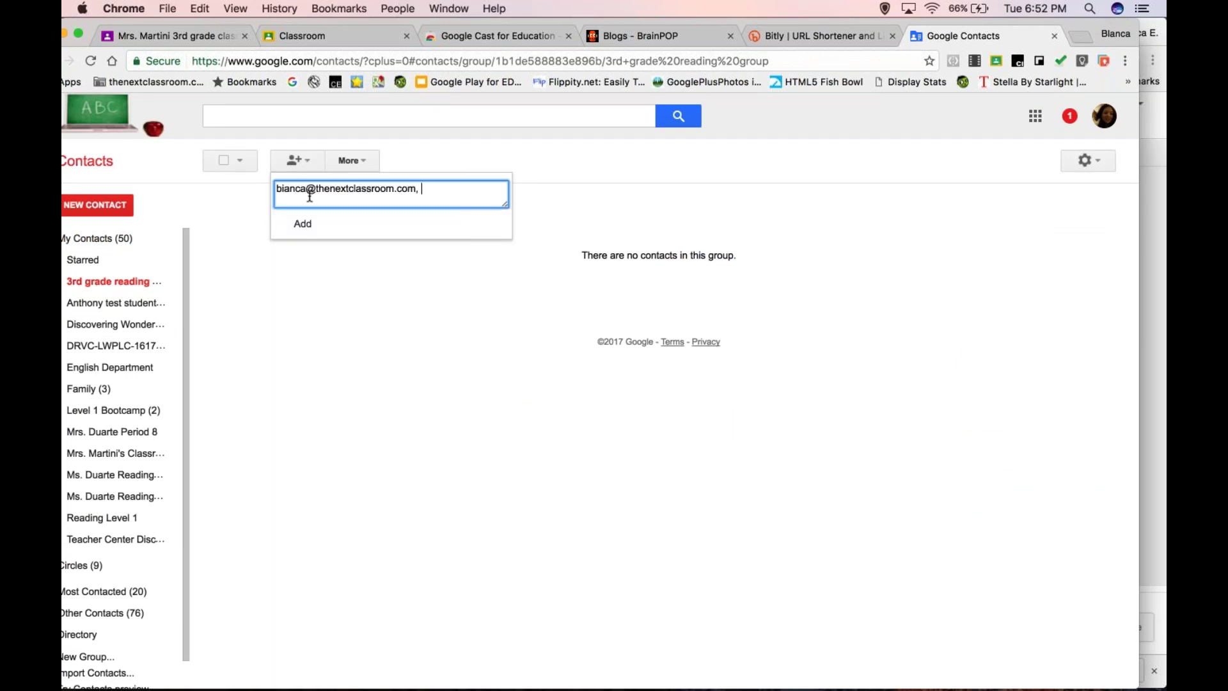
pyautogui.write('heather')
pyautogui.press('Return')
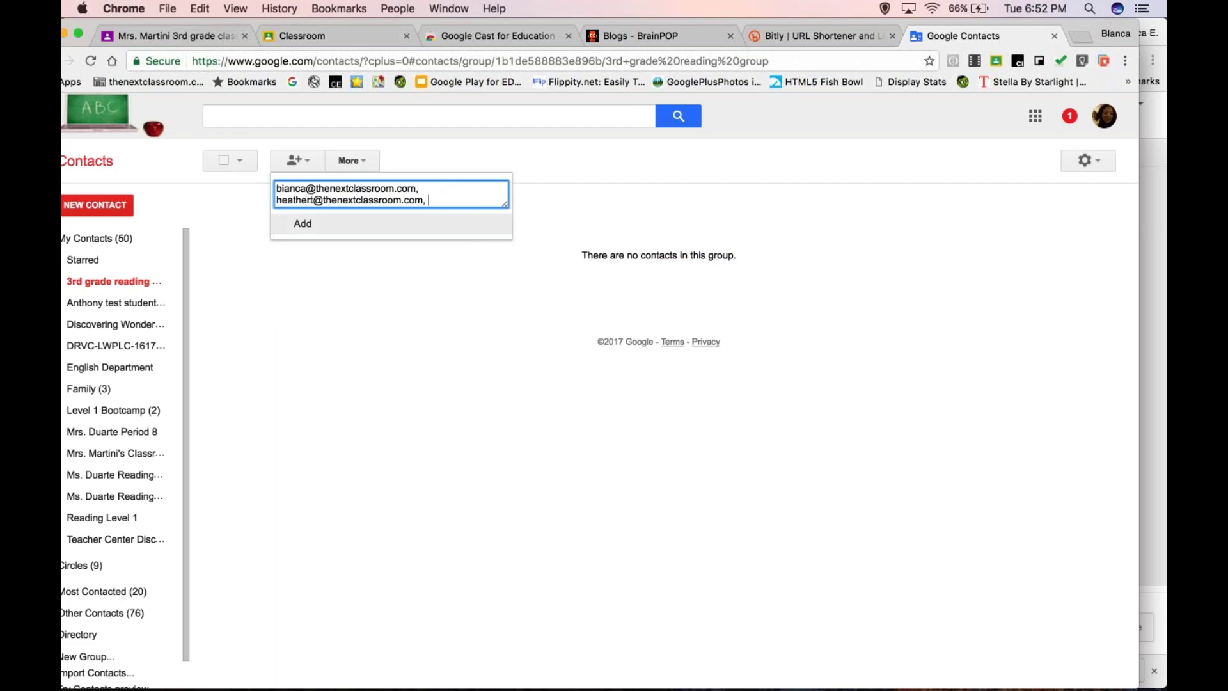
pyautogui.click(303, 223)
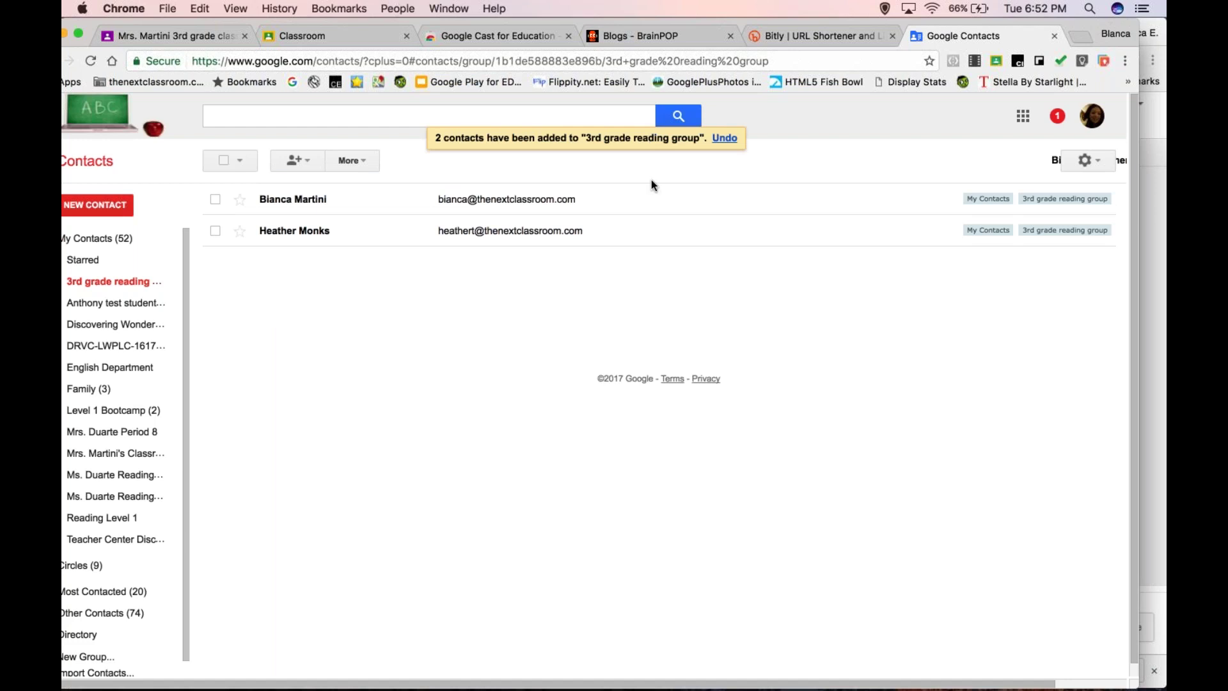
pyautogui.click(1078, 39)
# - Load gmail.com and start a new email message
pyautogui.write('gmail.com')
pyautogui.press('Return')
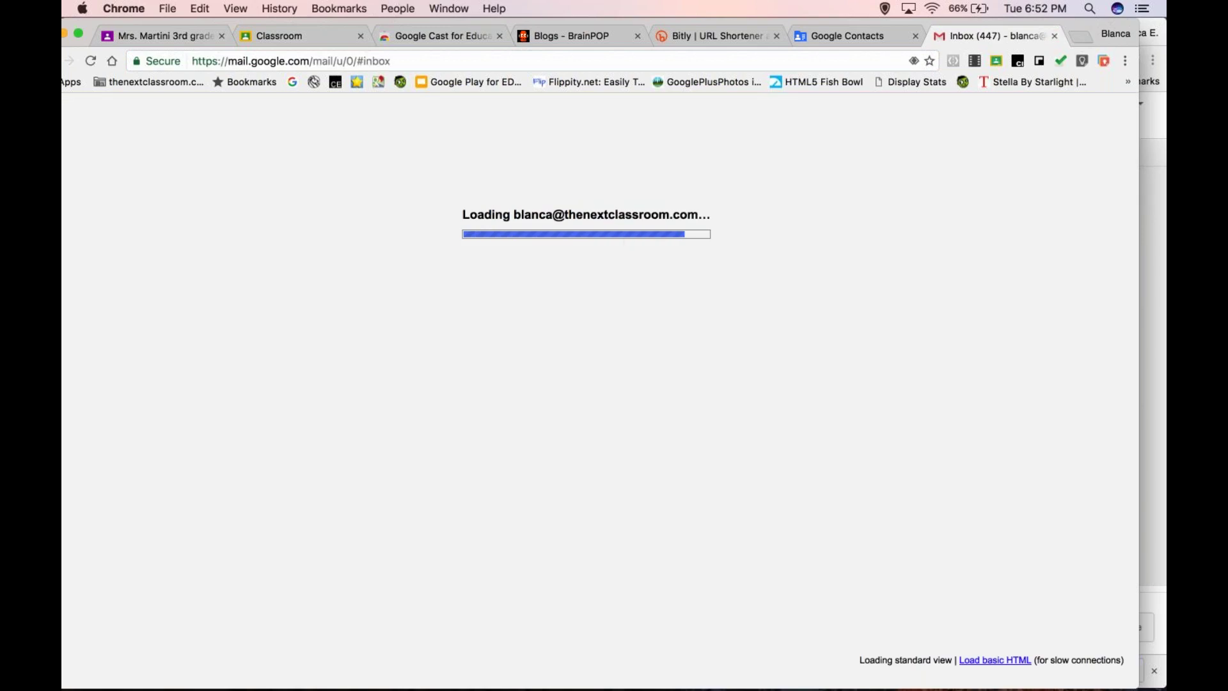
pyautogui.press('c')
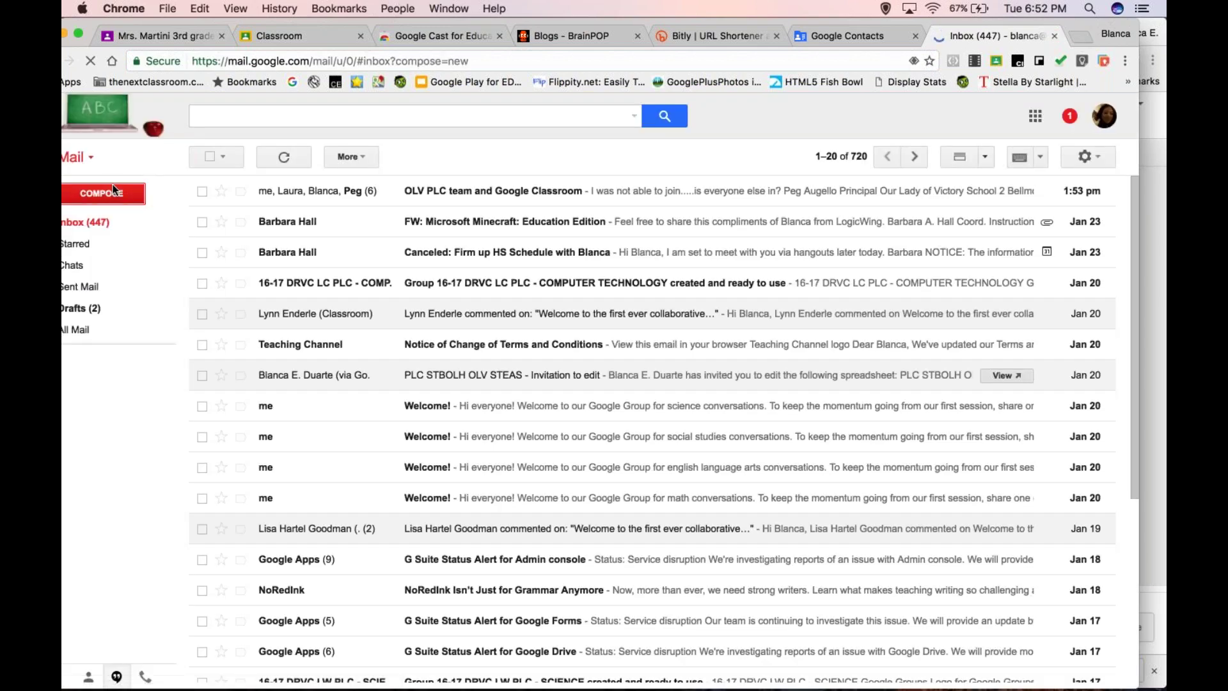
# - Address the message to the 3rd grade reading group and close it, saving the draft
pyautogui.write('3rd')
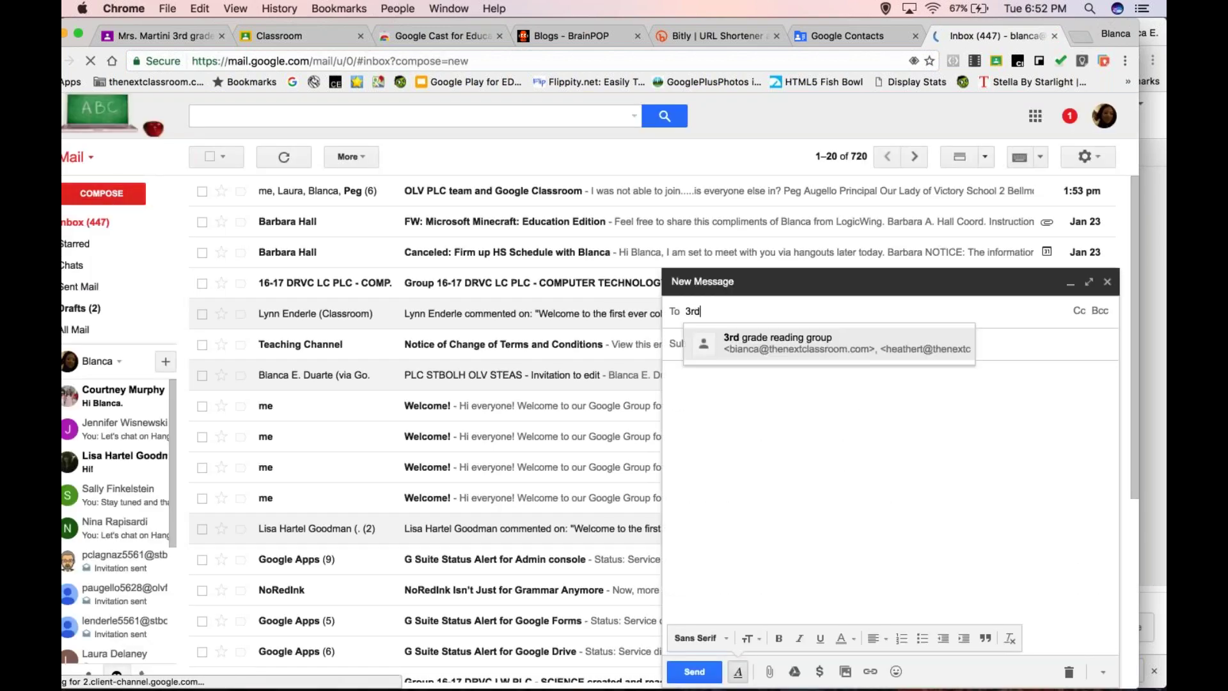
pyautogui.press('Return')
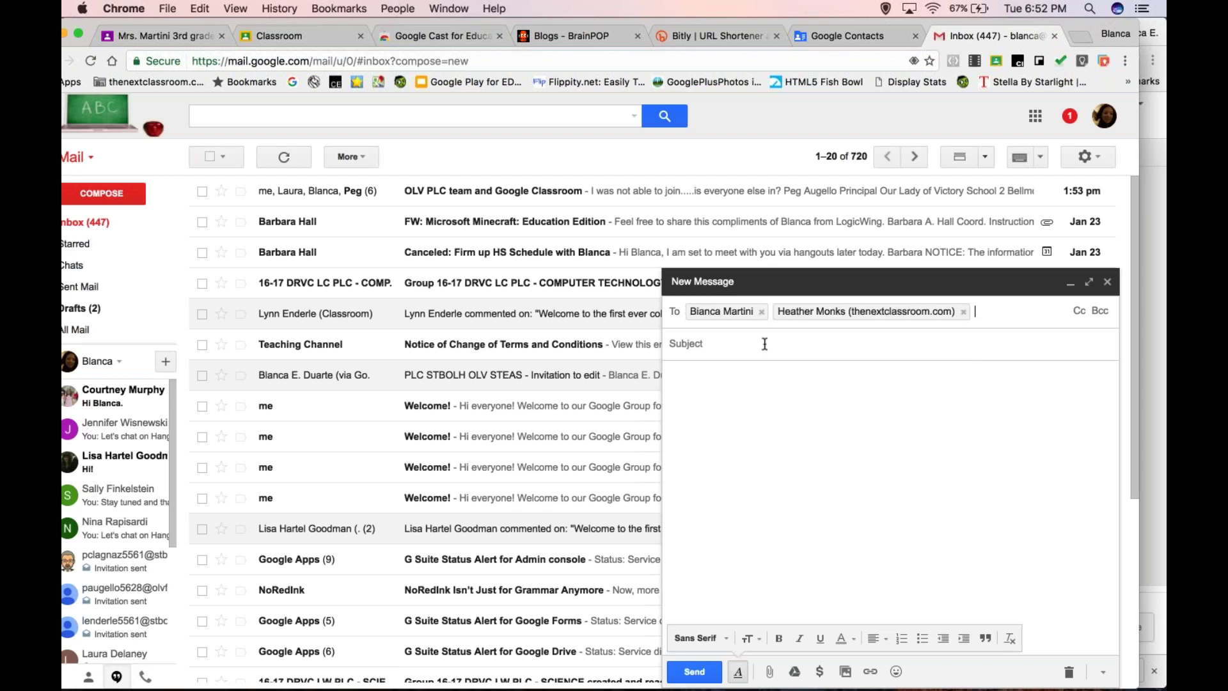
pyautogui.click(765, 344)
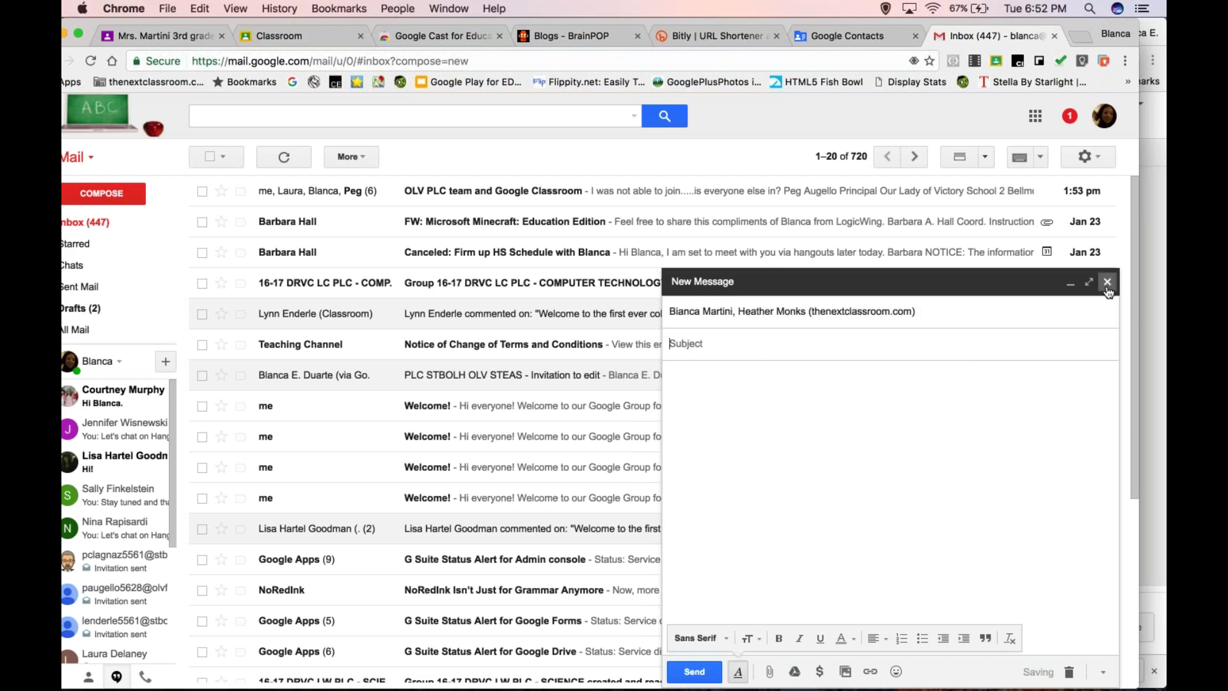
pyautogui.click(1108, 282)
pyautogui.press('super+l')
# - Open Google Docs and share the Report document with the 3rd grade reading group's two members
pyautogui.write('docs.goog')
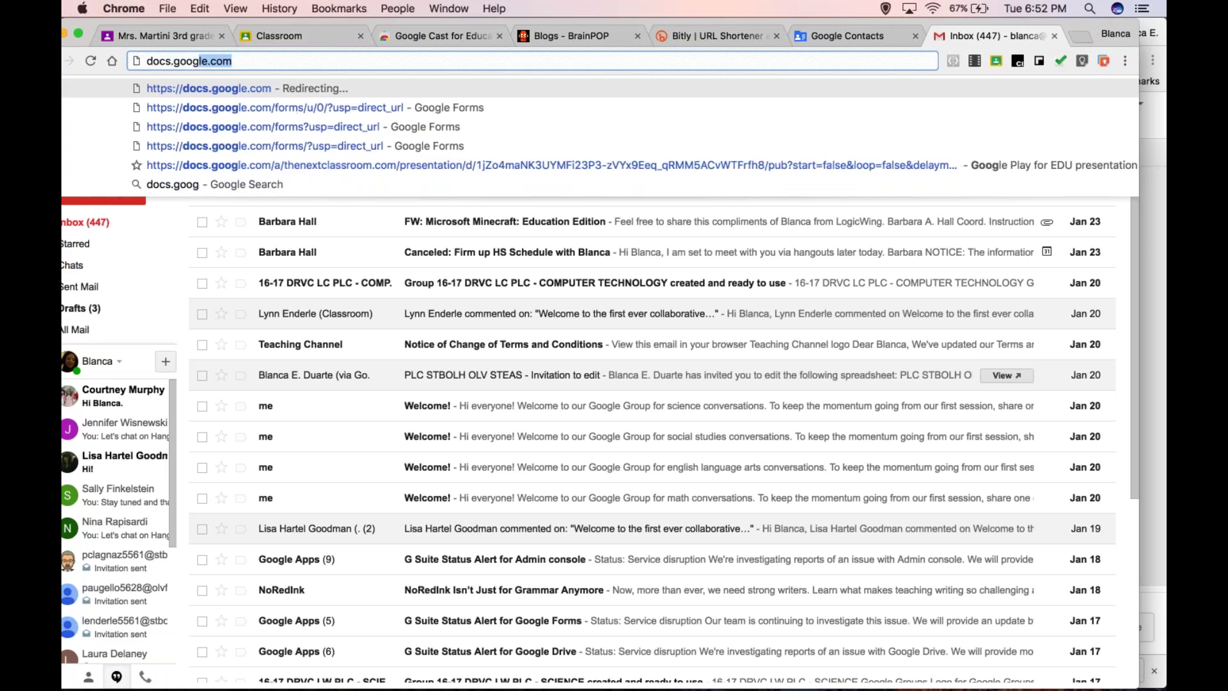
pyautogui.press('Return')
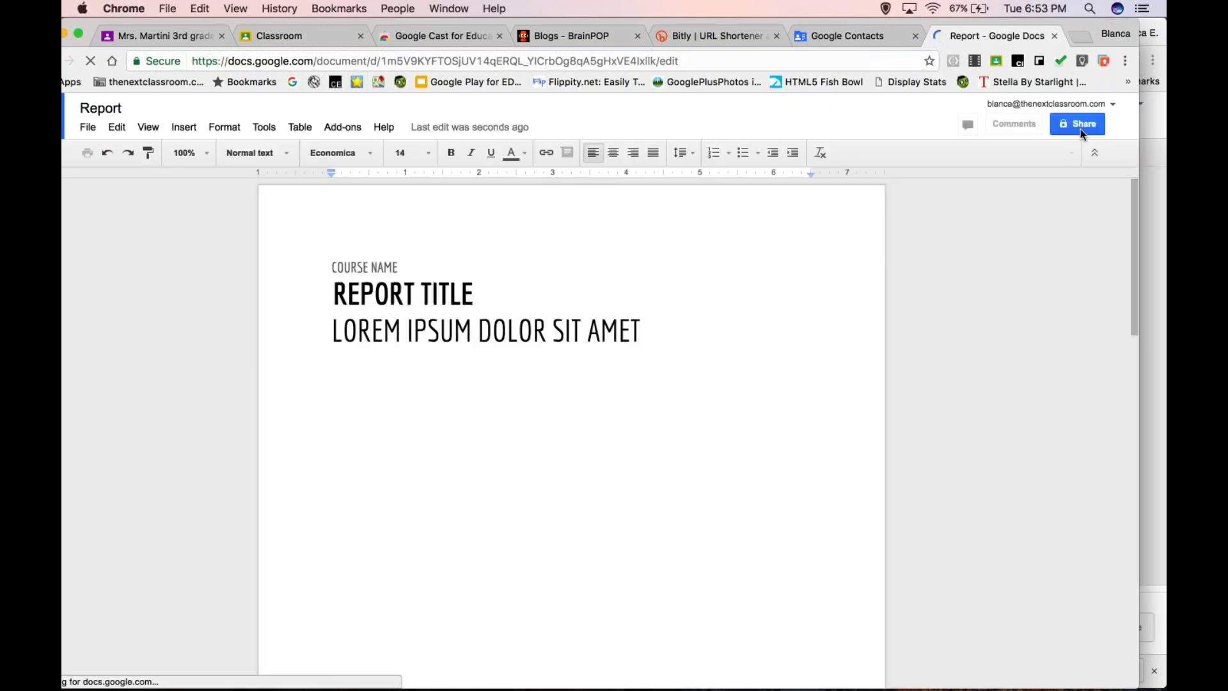
pyautogui.click(1080, 128)
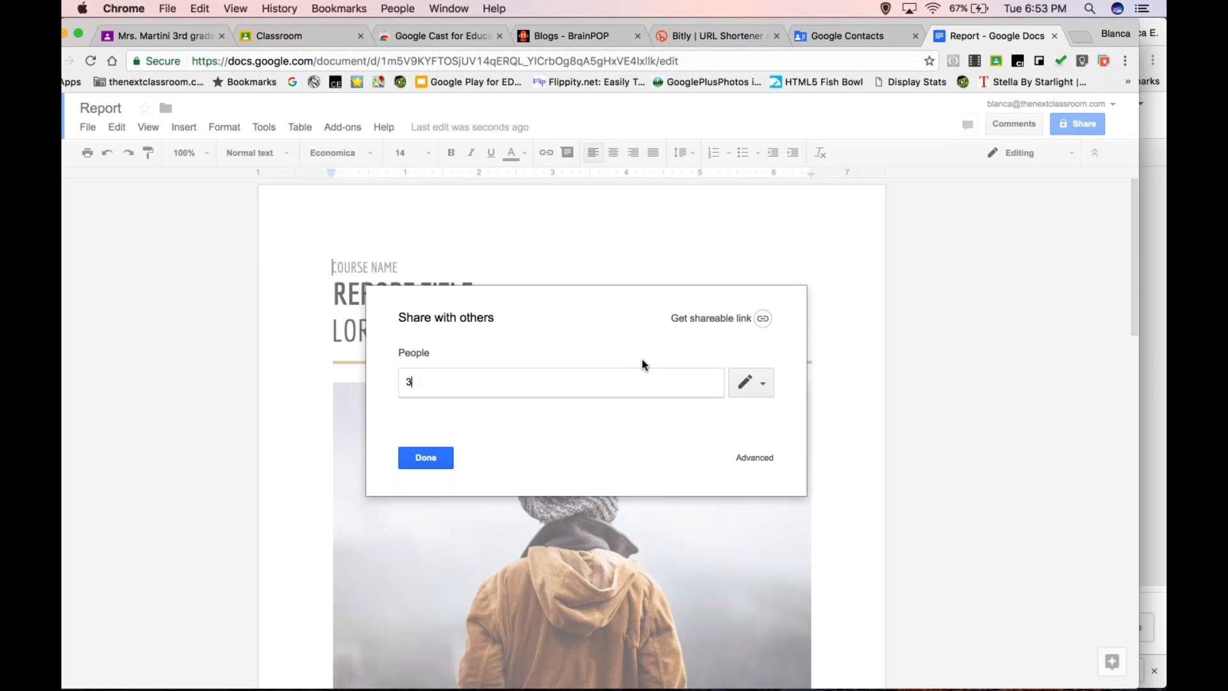
pyautogui.write('3rd')
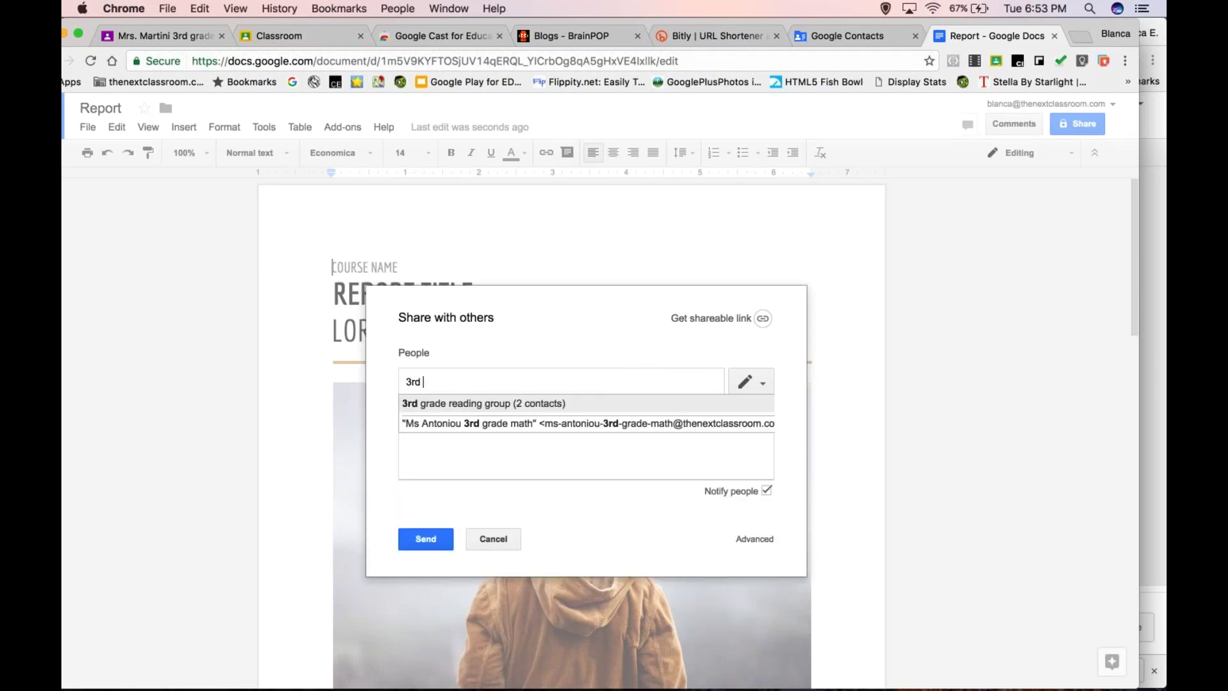
pyautogui.press('Return')
pyautogui.click(435, 540)
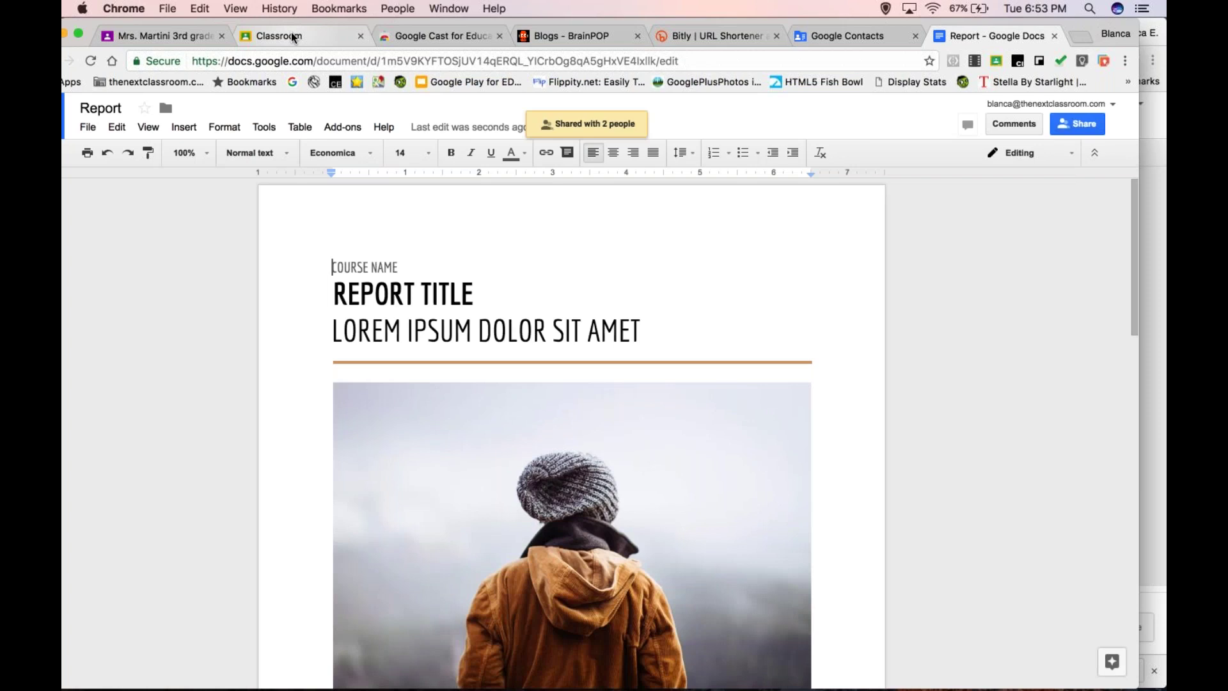
pyautogui.click(292, 37)
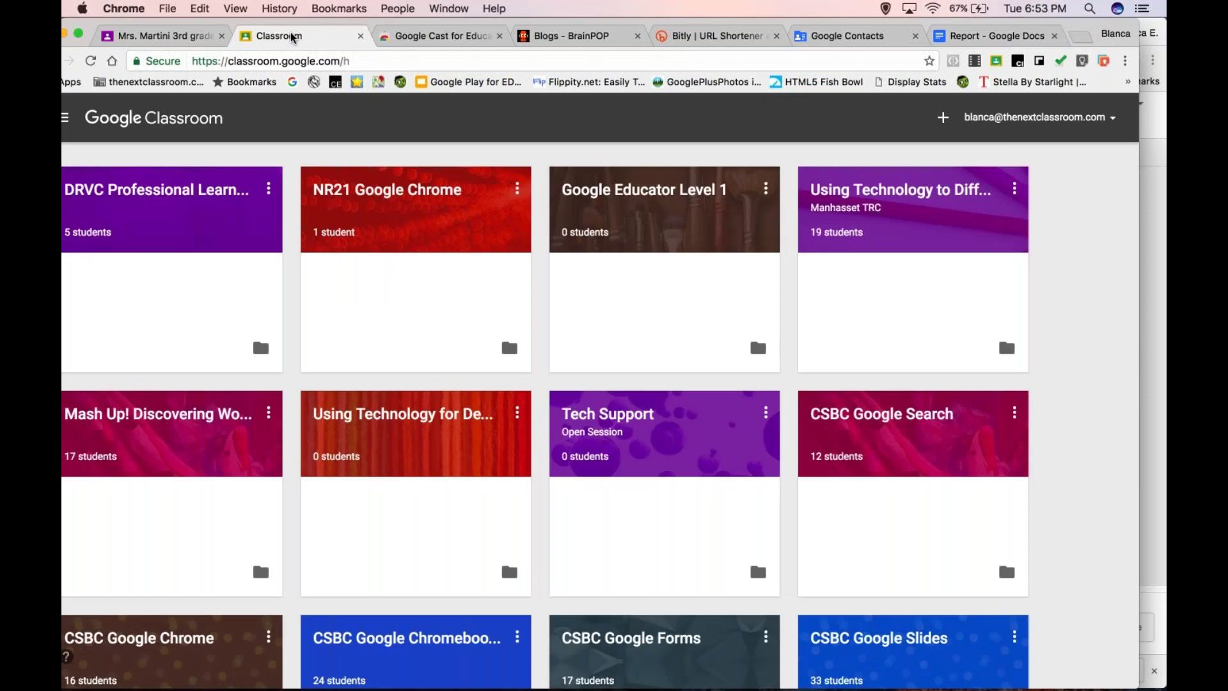
# - In the 3rd grade class assignment, deselect All students and pick the first student and Demo Student
pyautogui.click(188, 39)
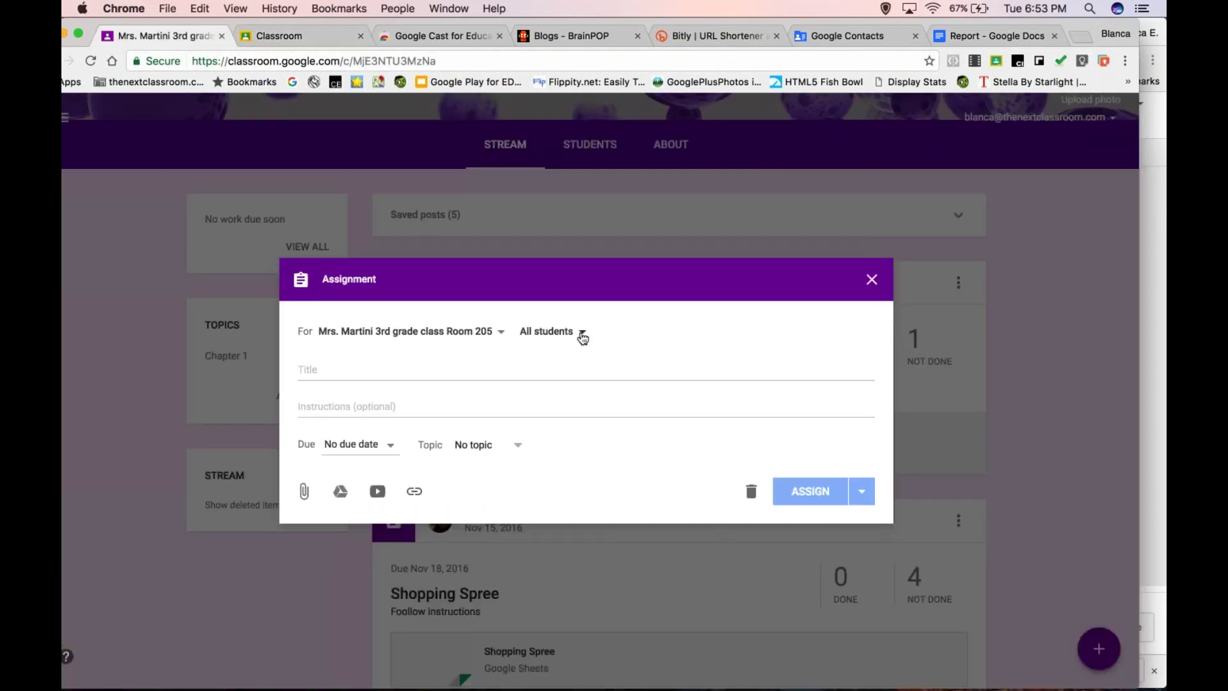
pyautogui.click(570, 342)
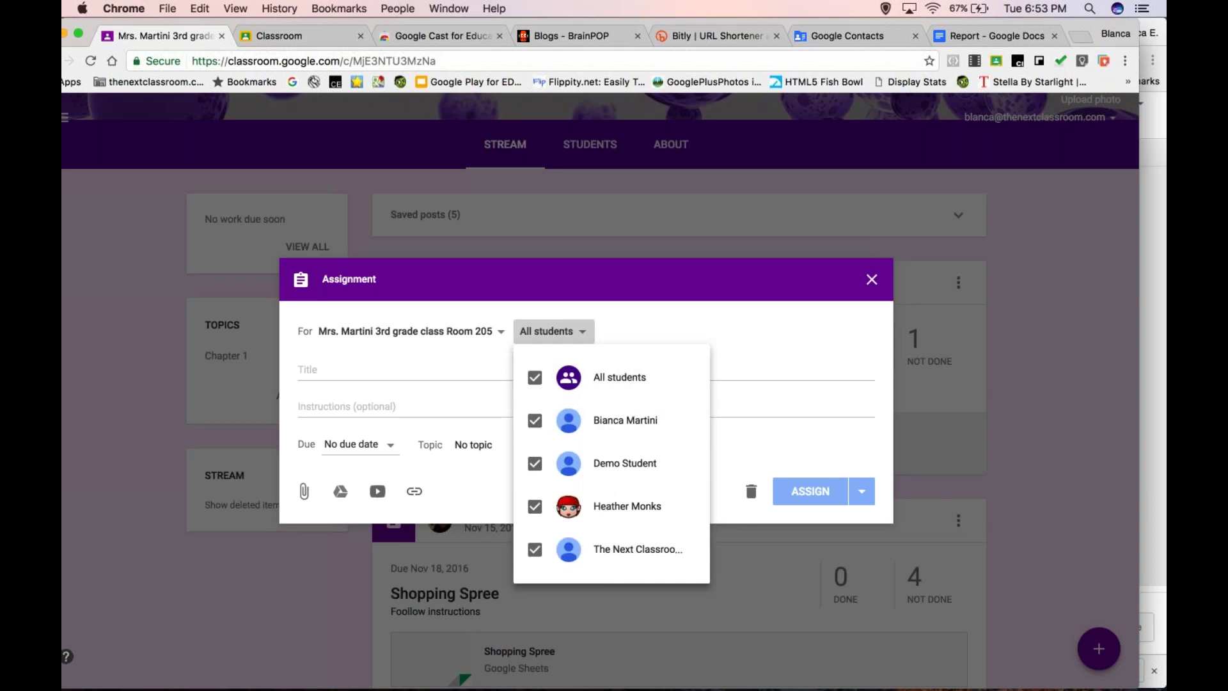
pyautogui.click(536, 379)
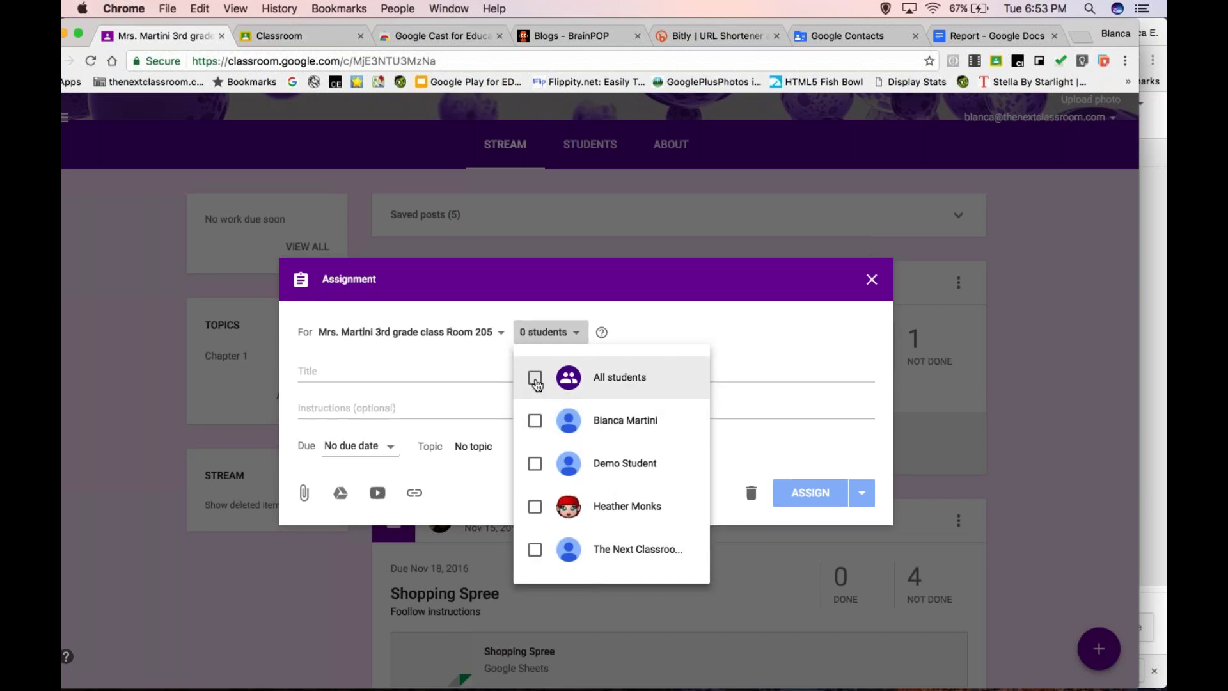
pyautogui.click(535, 420)
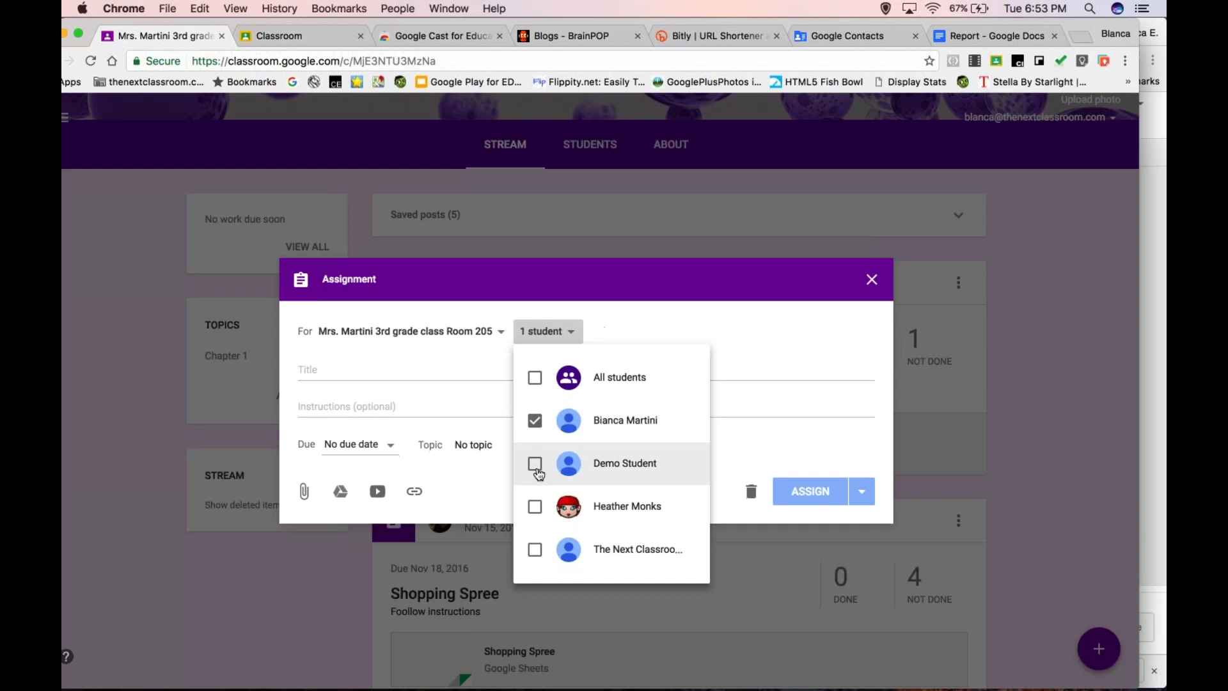
pyautogui.click(535, 466)
# - Untick both students again, close the student list, and discard the blank assignment
pyautogui.click(535, 420)
pyautogui.click(535, 463)
pyautogui.click(824, 325)
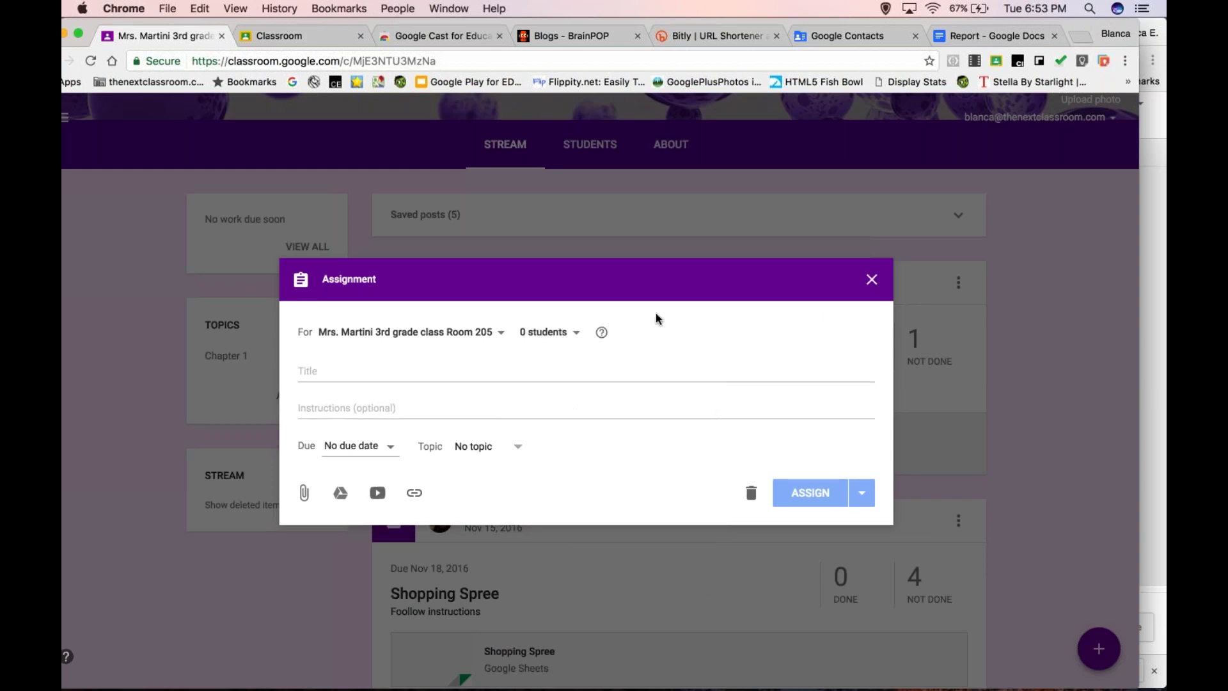
pyautogui.click(872, 279)
pyautogui.moveTo(543, 672)
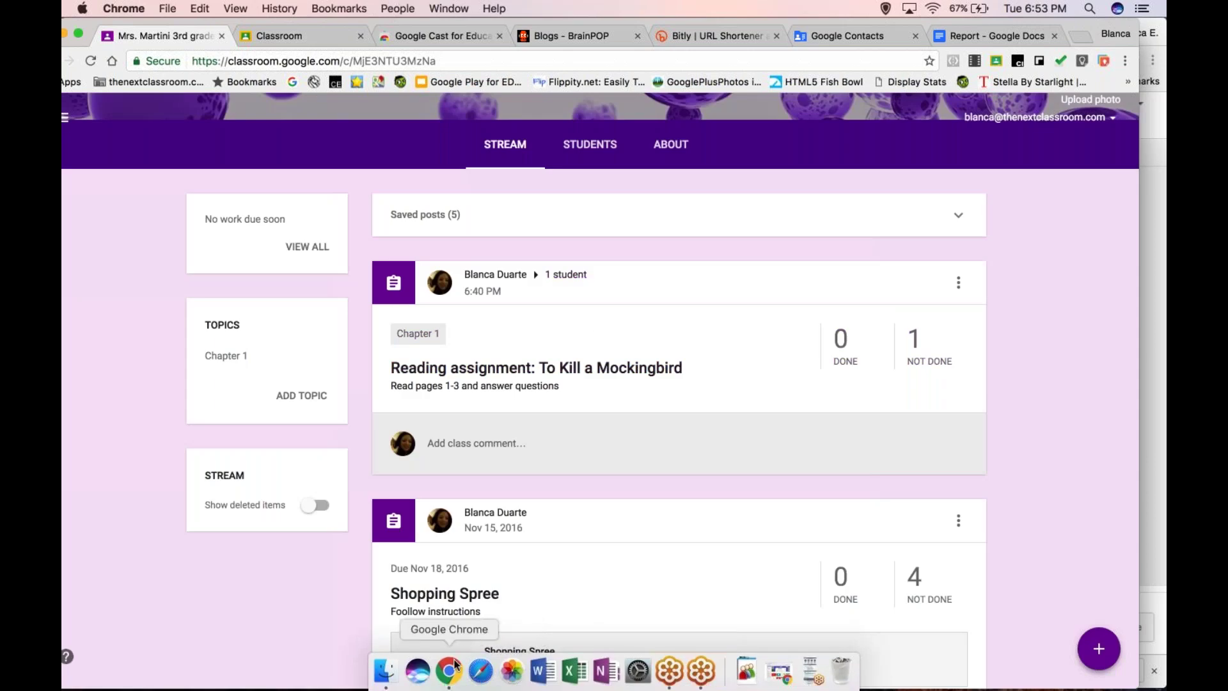
# - Restore the Chrome Web Store window, then switch to the other Chrome profile's Advanced Google Classroom slides
pyautogui.click(811, 673)
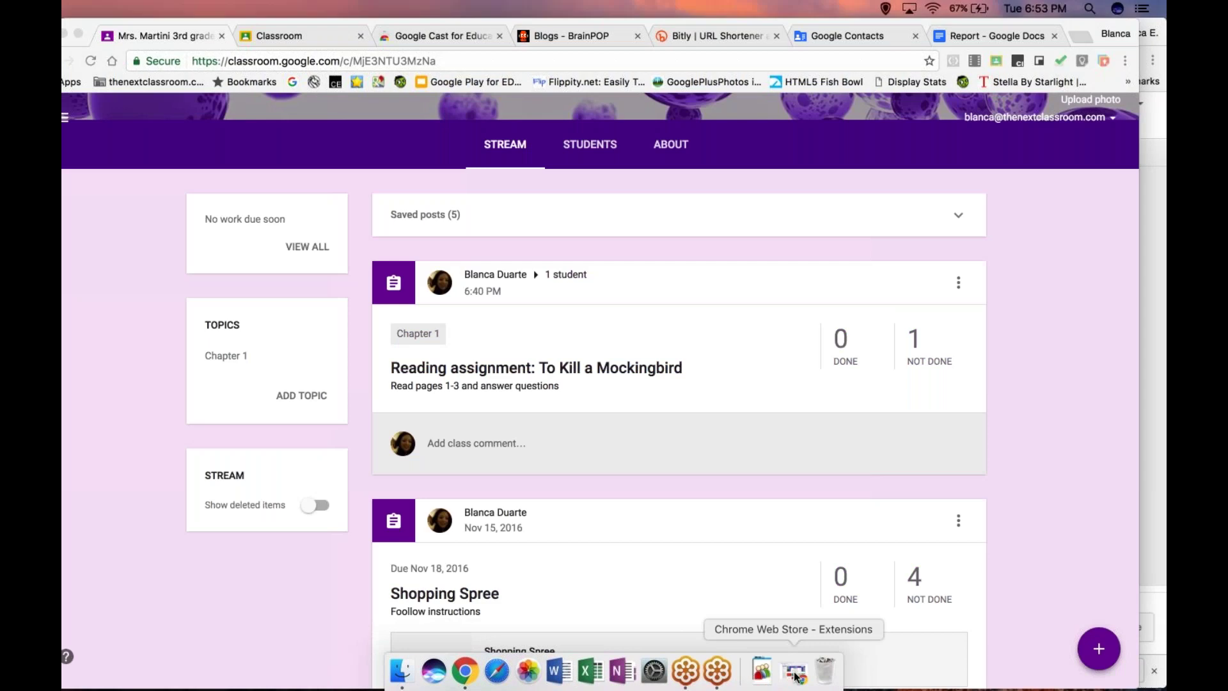
pyautogui.click(796, 675)
pyautogui.click(782, 672)
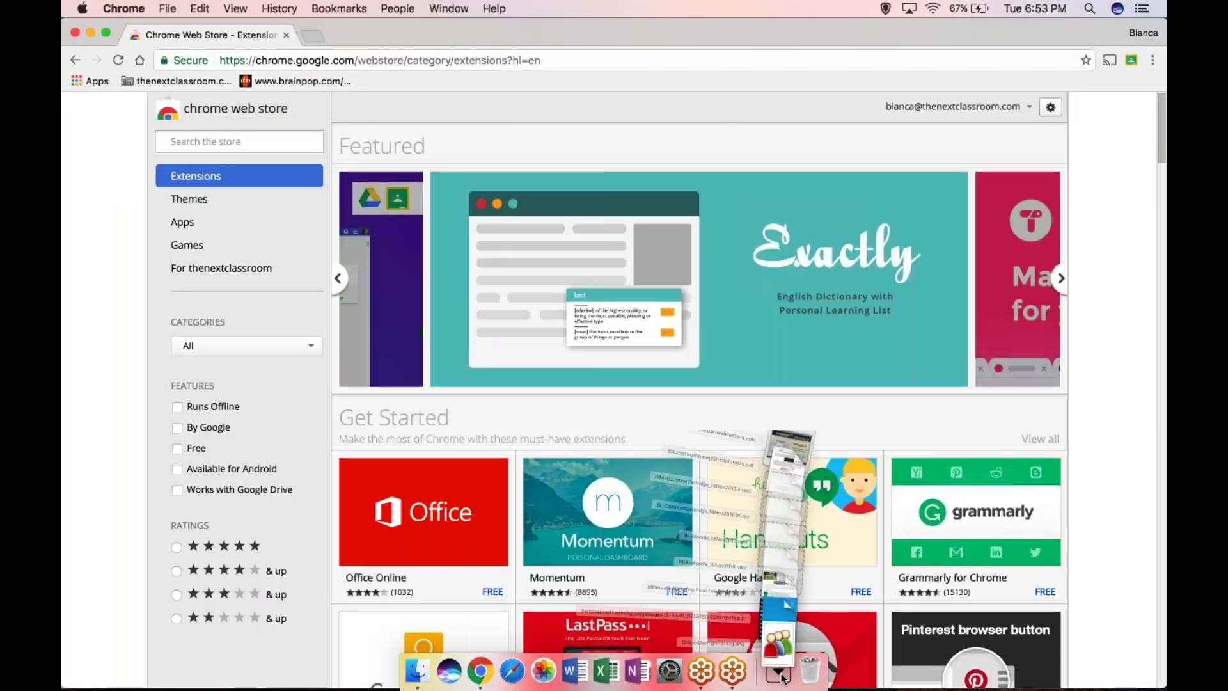
pyautogui.click(782, 672)
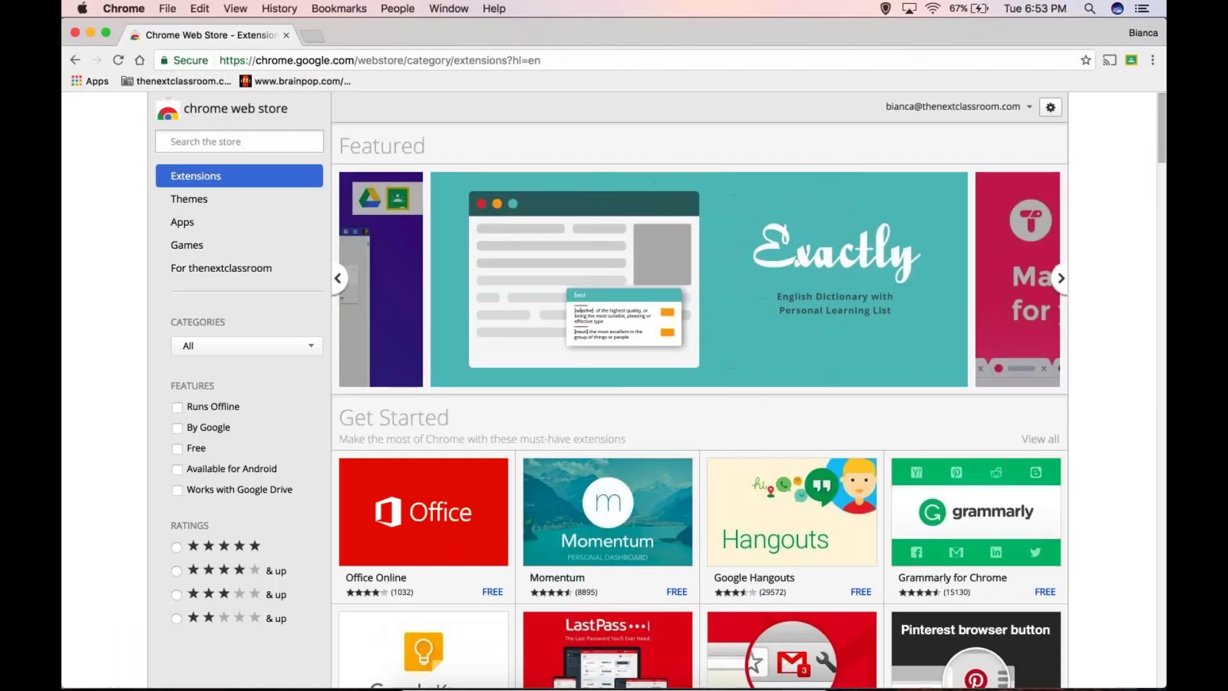
pyautogui.click(1144, 33)
pyautogui.click(1031, 151)
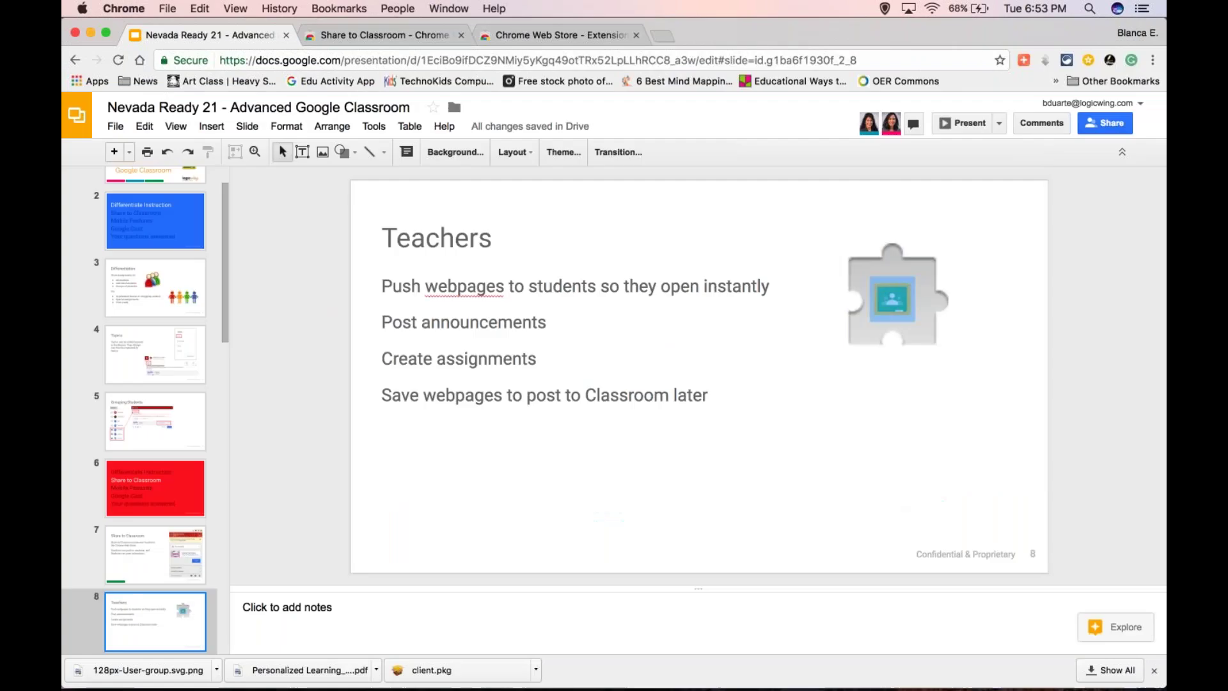
# - Select slide 10, 'Sharing Outside Applications to Classroom', and present it full screen
pyautogui.scroll(-5, 150, 486)
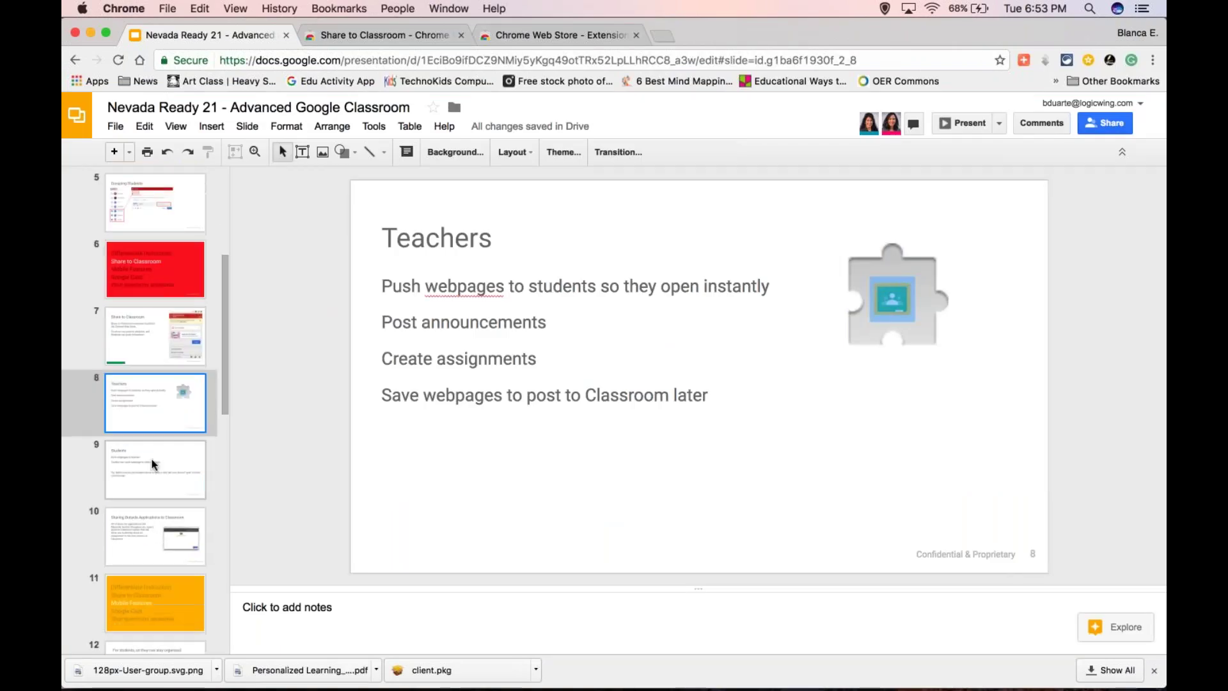
pyautogui.click(153, 464)
pyautogui.click(152, 515)
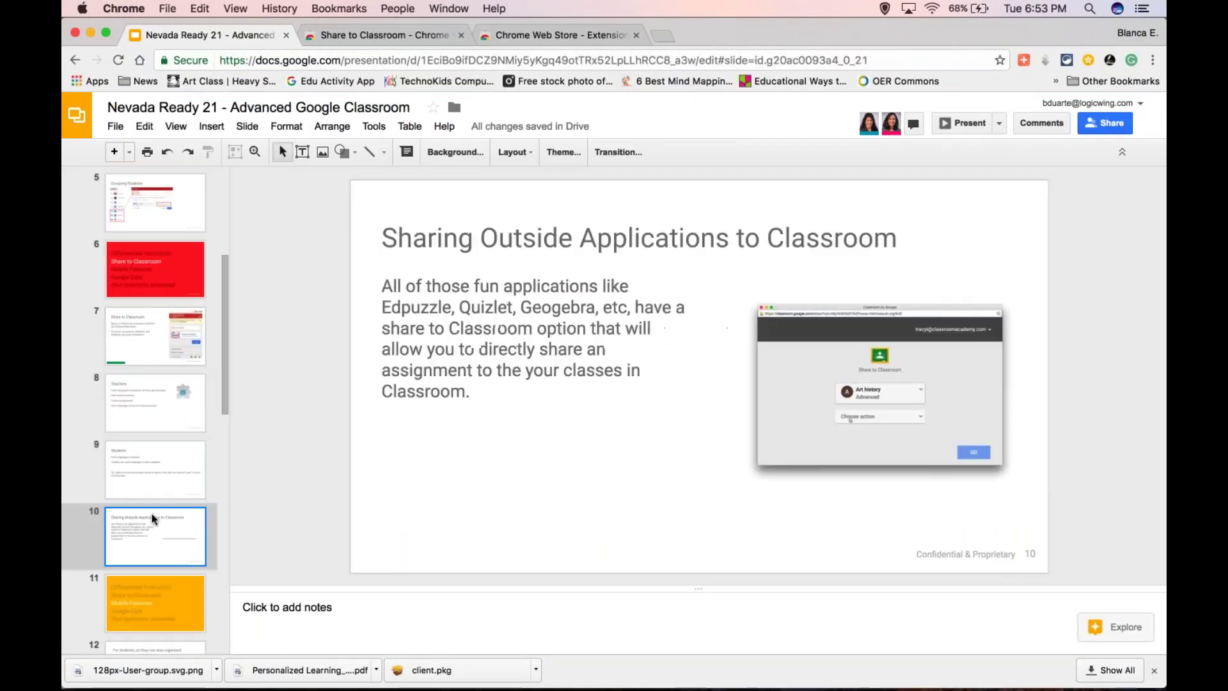
pyautogui.click(973, 123)
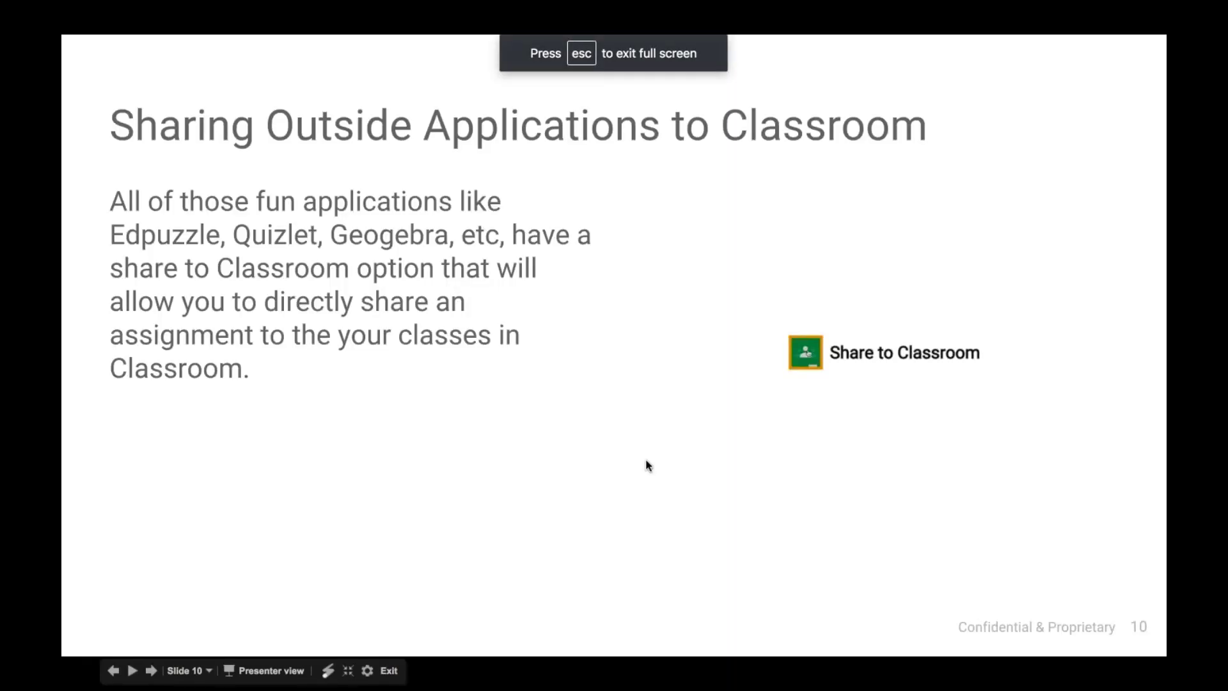
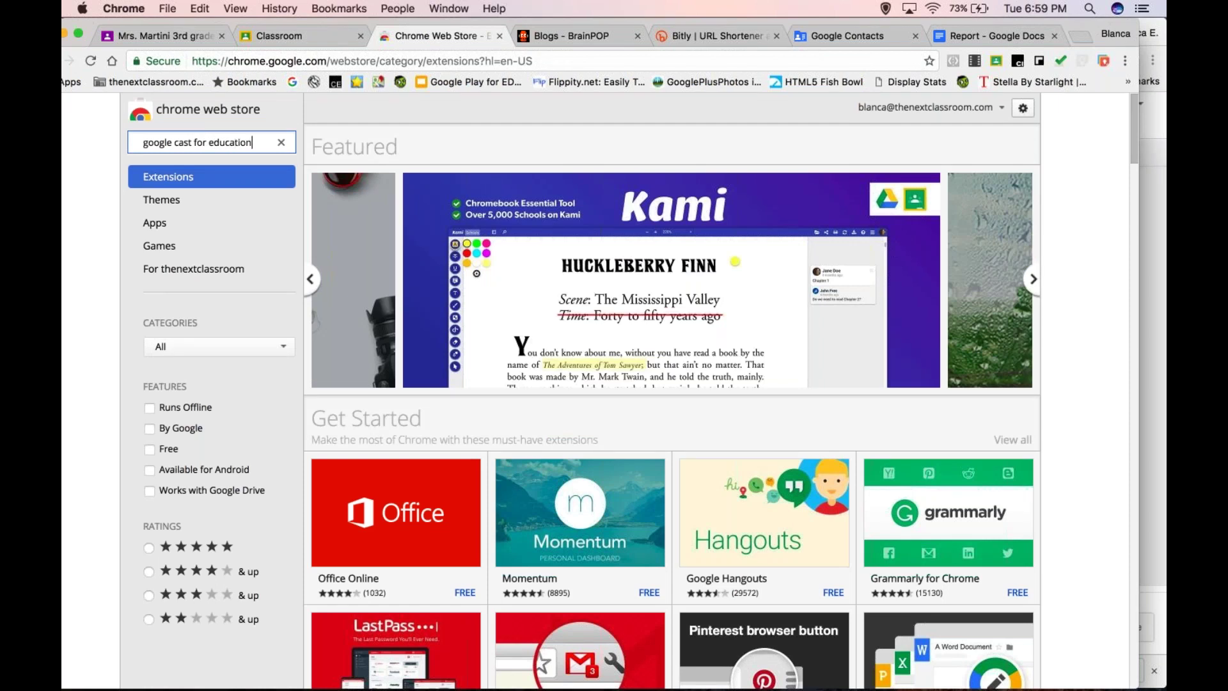
# - Search the Chrome Web Store for 'google cast for education'
pyautogui.press('Return')
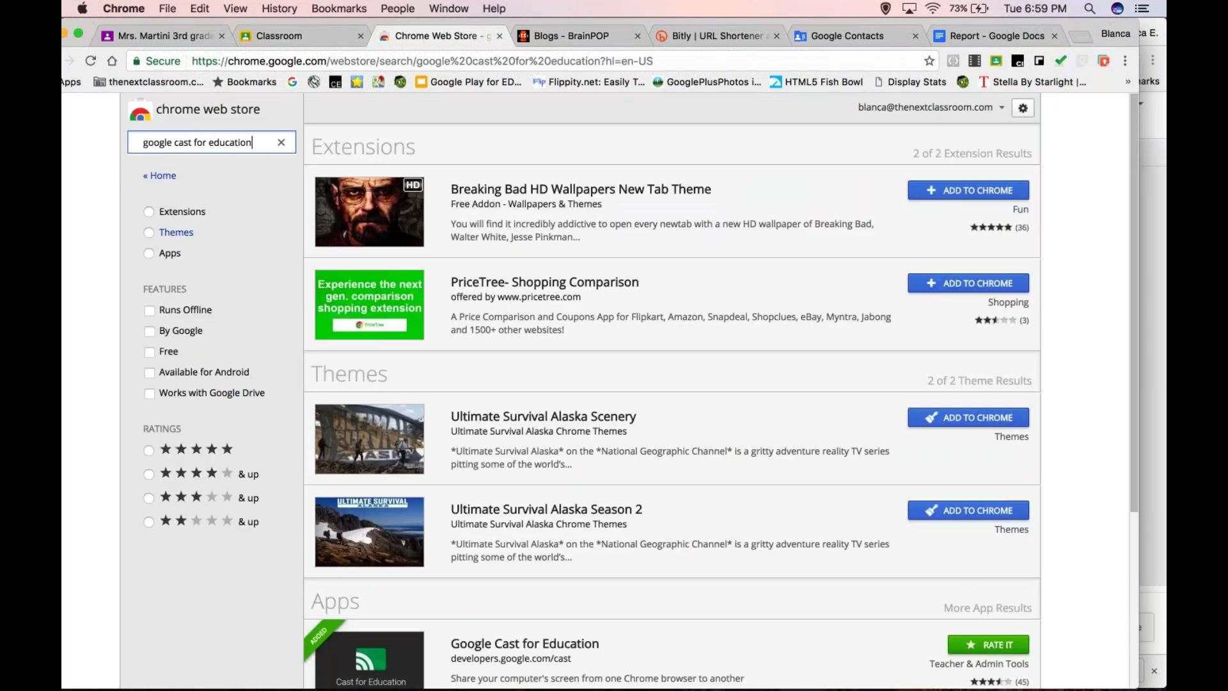
# - Filter the results to Apps and launch the installed Google Cast for Education app
pyautogui.click(149, 253)
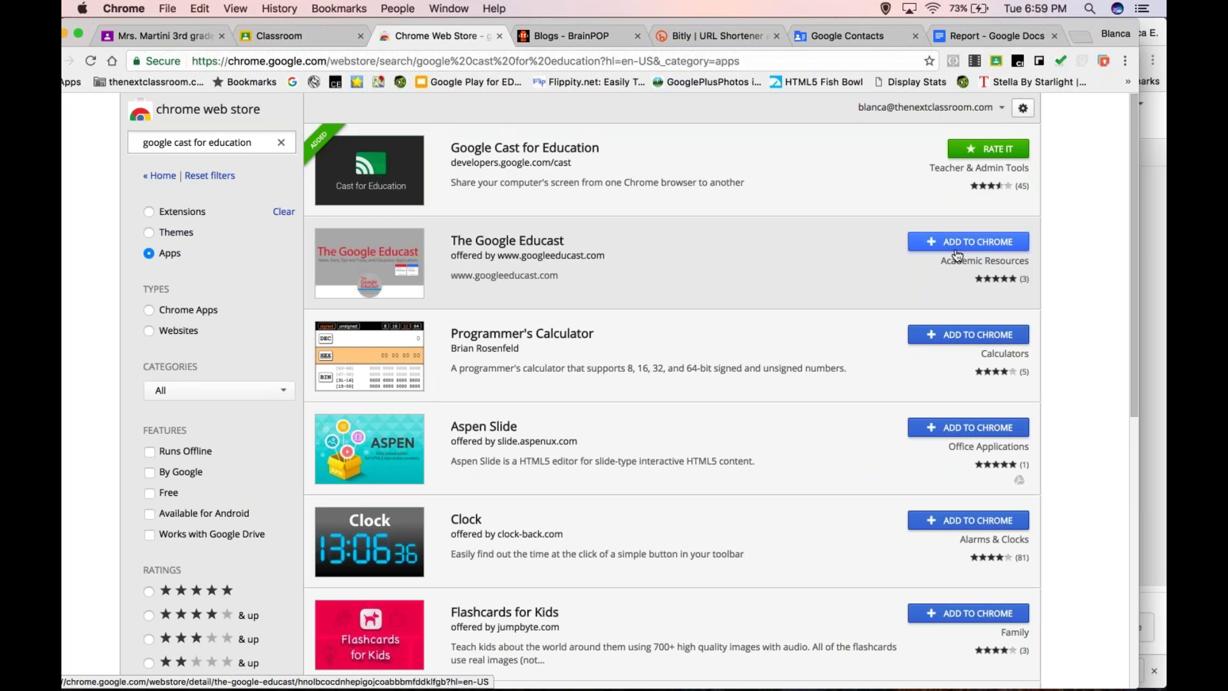
pyautogui.click(546, 182)
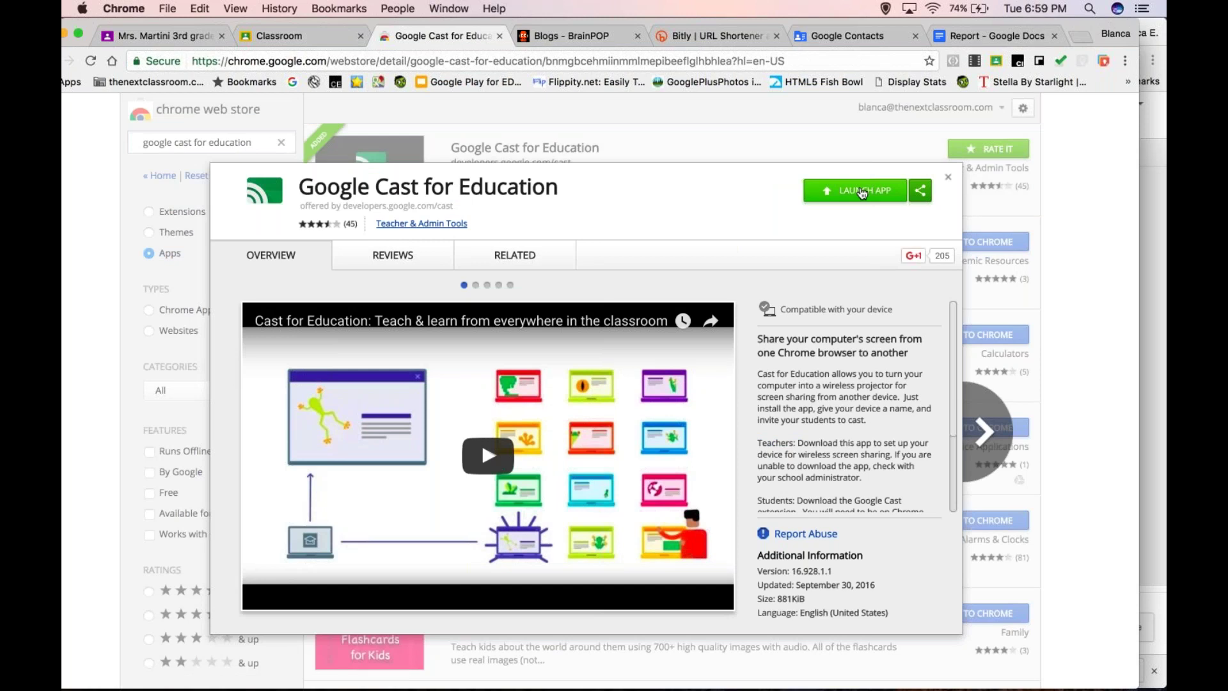
pyautogui.click(862, 191)
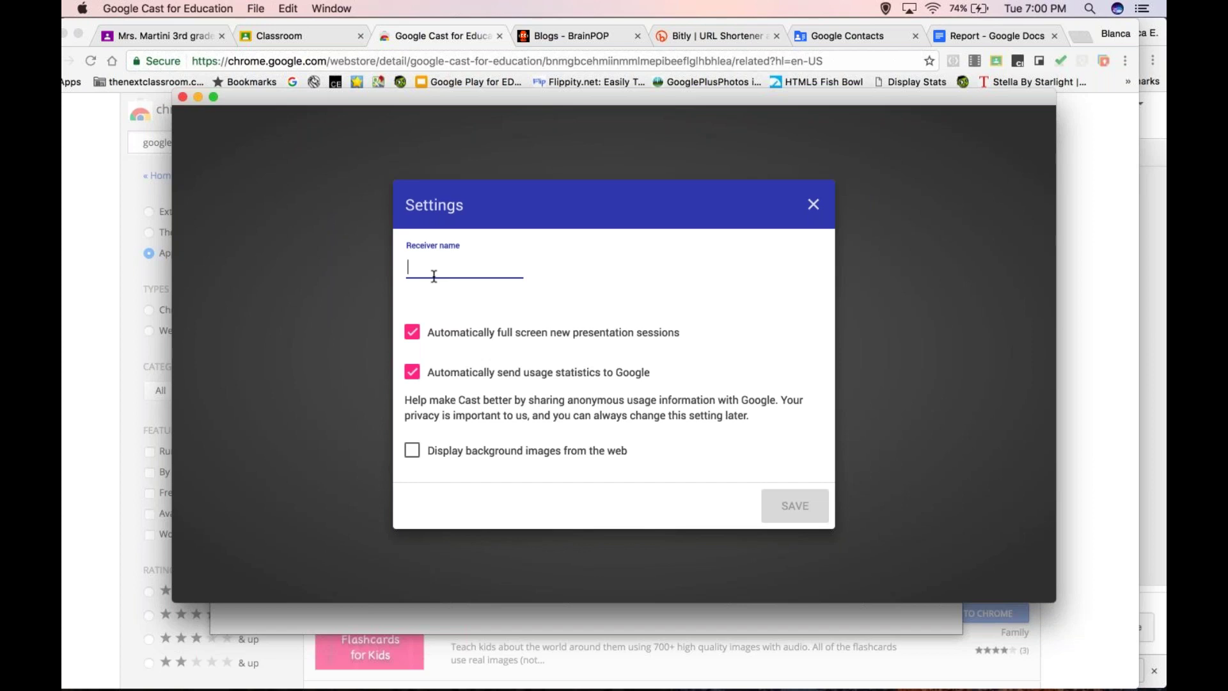
# - Name the receiver 'Room 301' and enable 'Display background images from the web'
pyautogui.write('Room ')
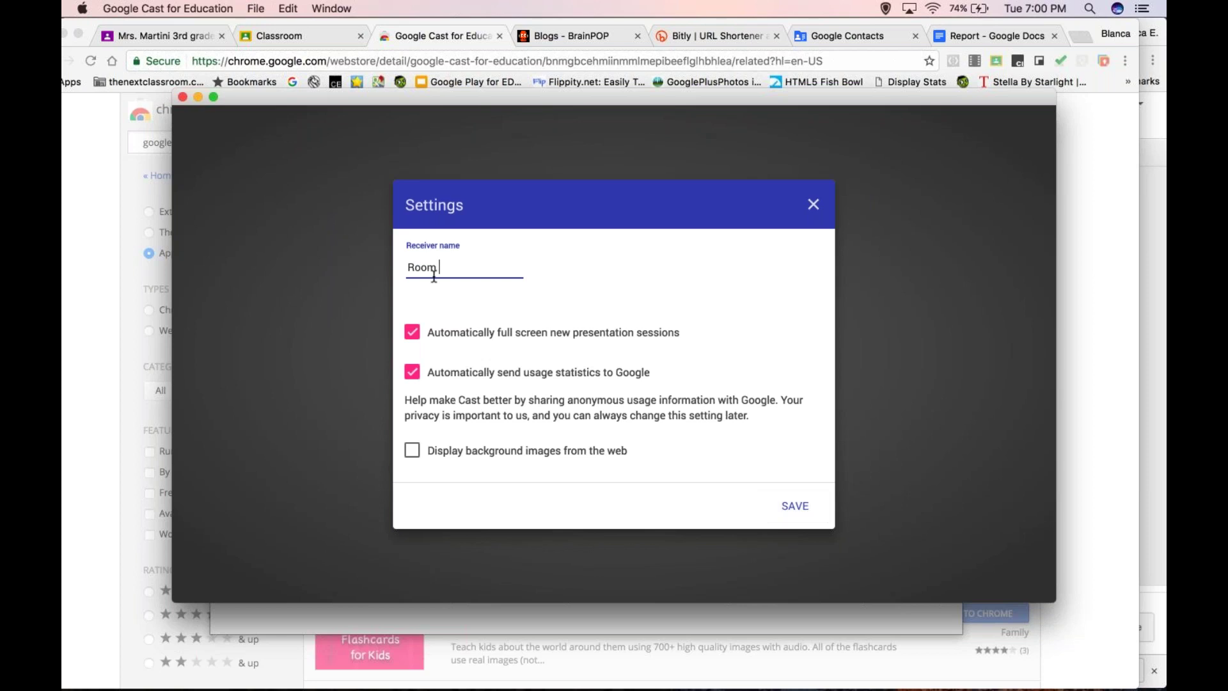
pyautogui.write('301')
pyautogui.click(412, 451)
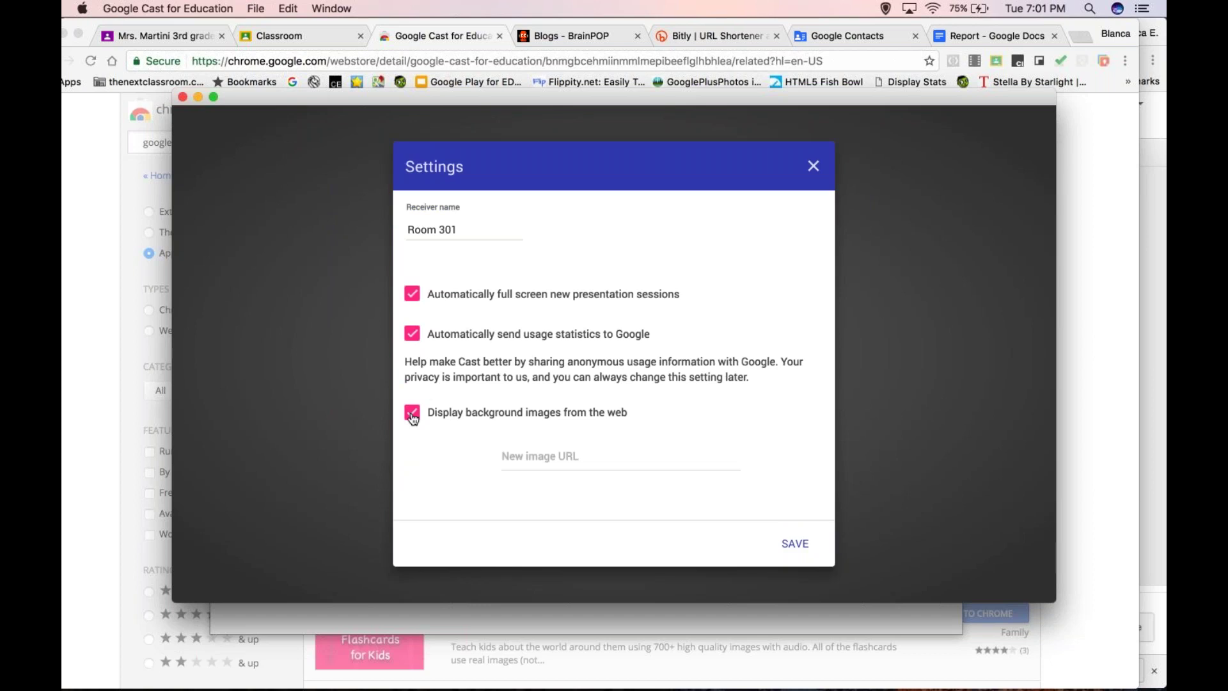
pyautogui.click(569, 458)
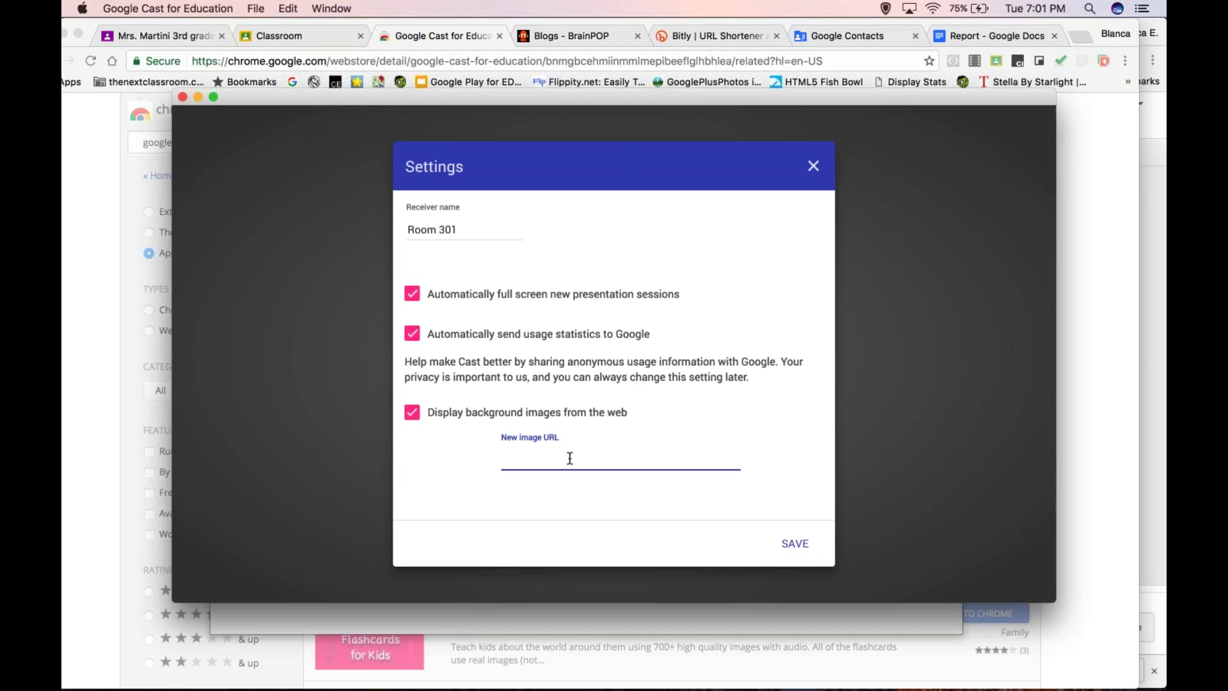
pyautogui.write('http://')
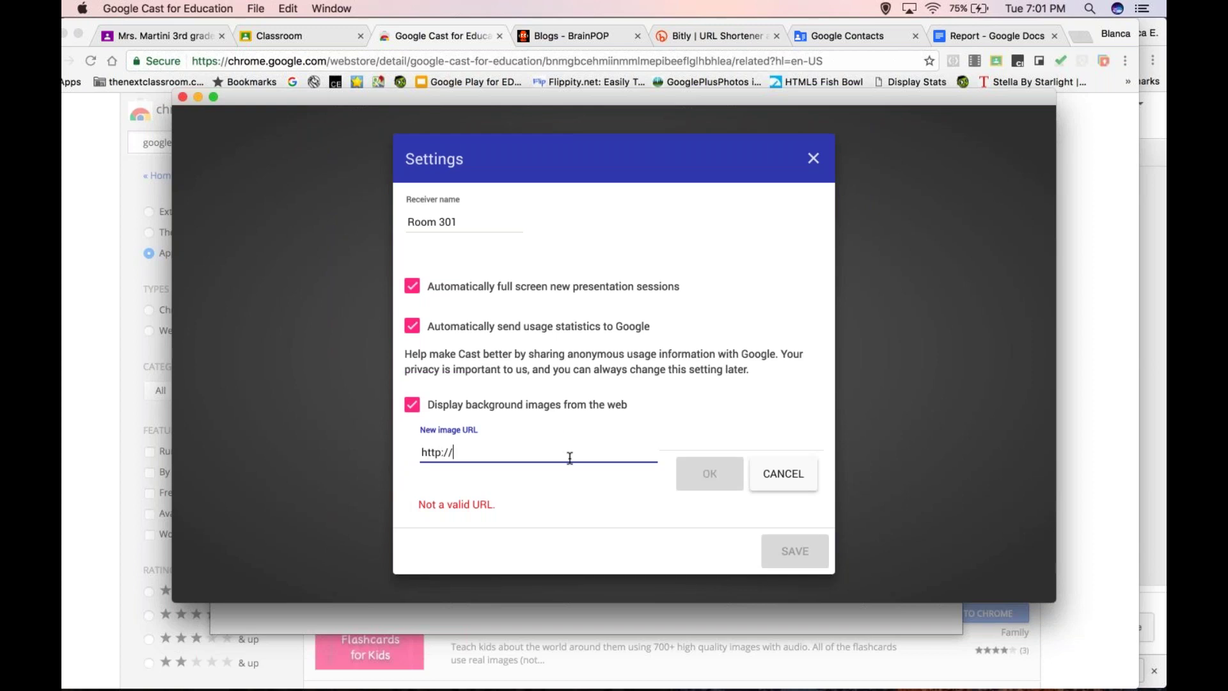
pyautogui.write('google.com')
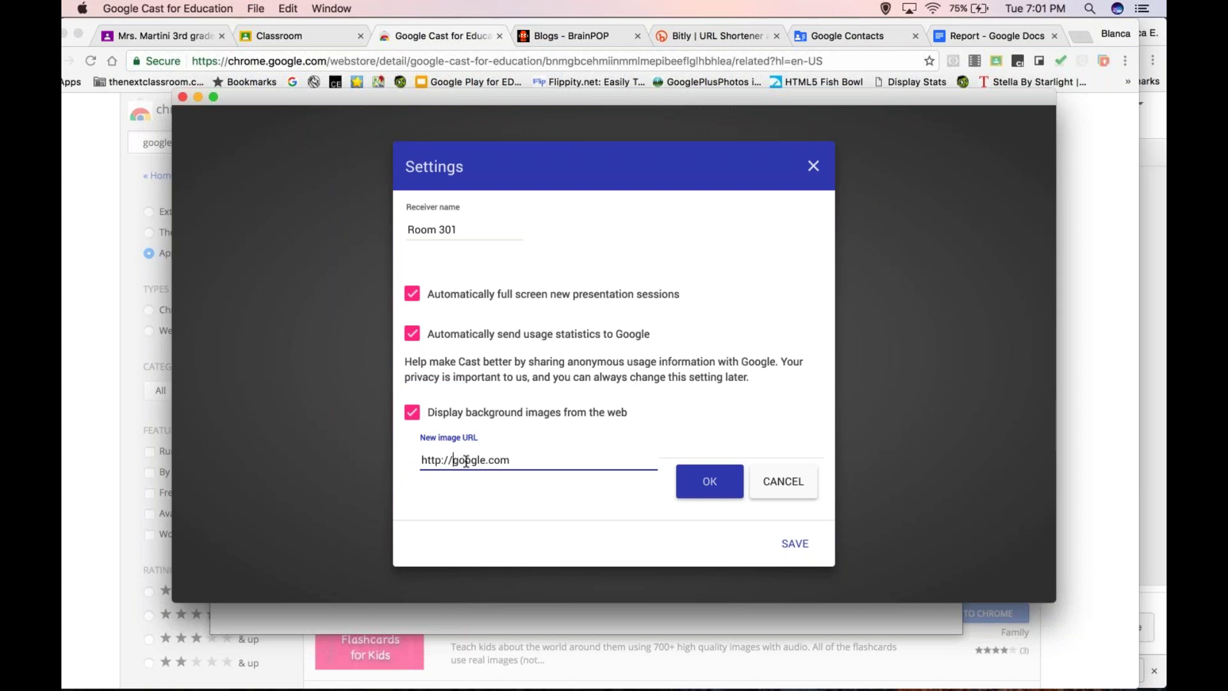
pyautogui.moveTo(455, 462); pyautogui.dragTo(533, 461)
pyautogui.write('nr21.ctl.net')
pyautogui.click(706, 483)
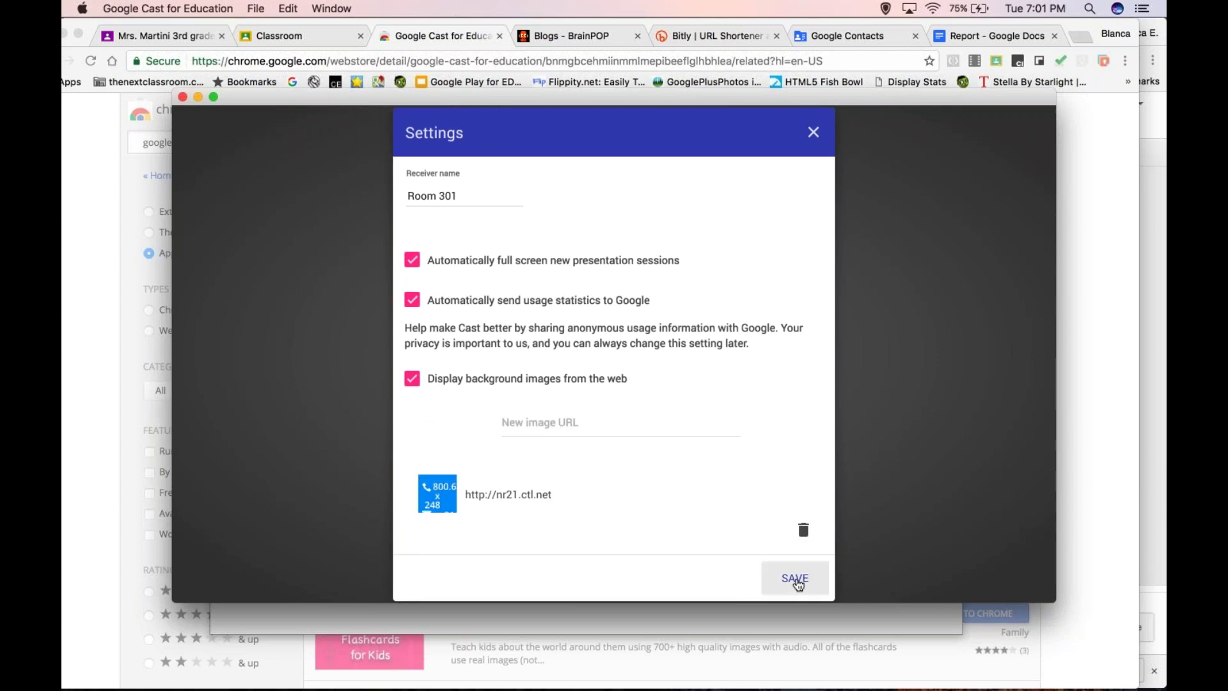
pyautogui.click(796, 579)
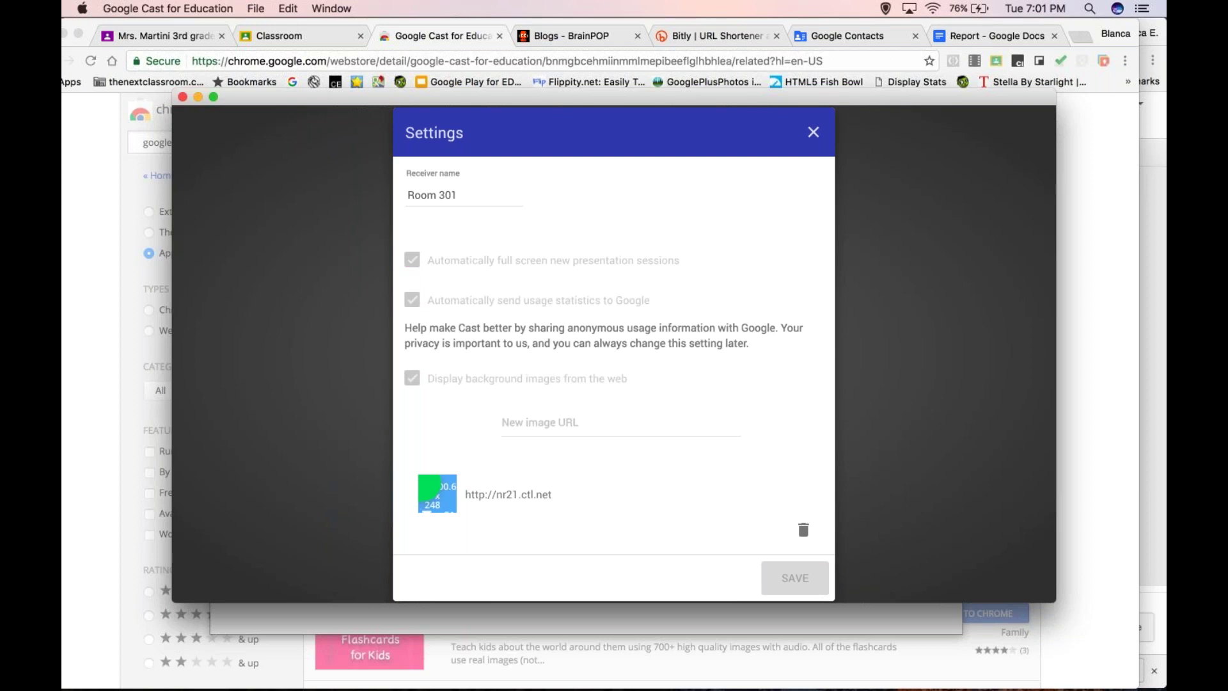
# - Close and reopen Settings without changes, then open the Room 301 'Who has access' list
pyautogui.press('Escape')
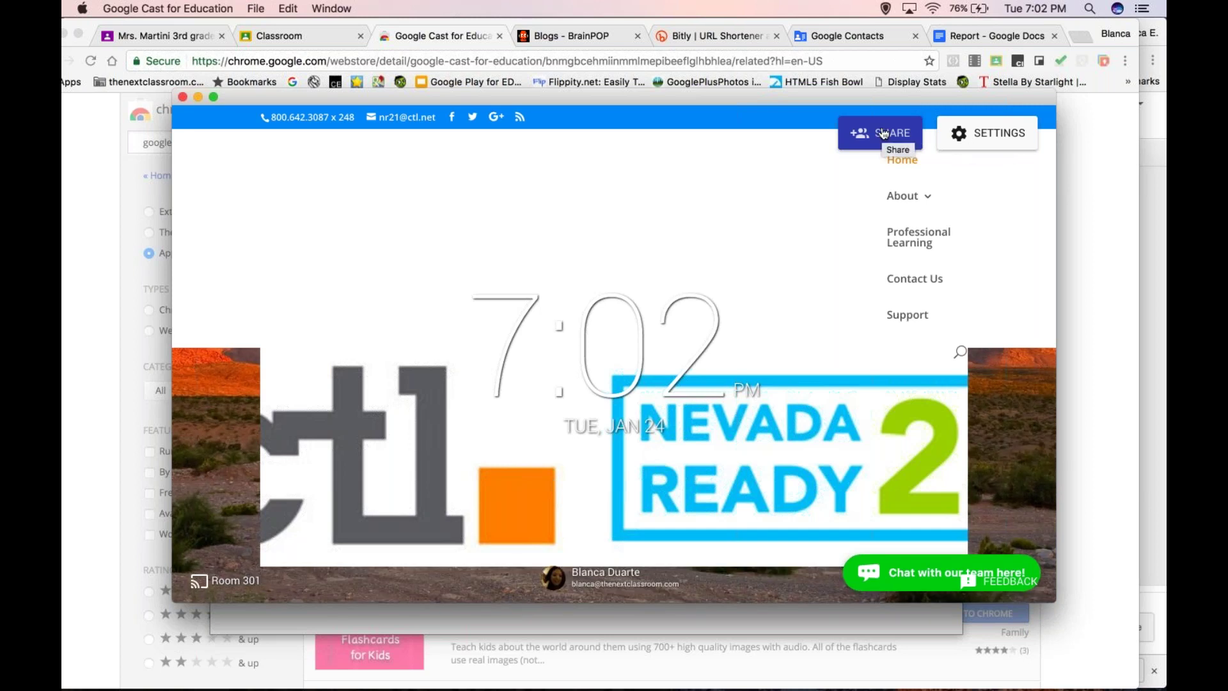
pyautogui.click(999, 132)
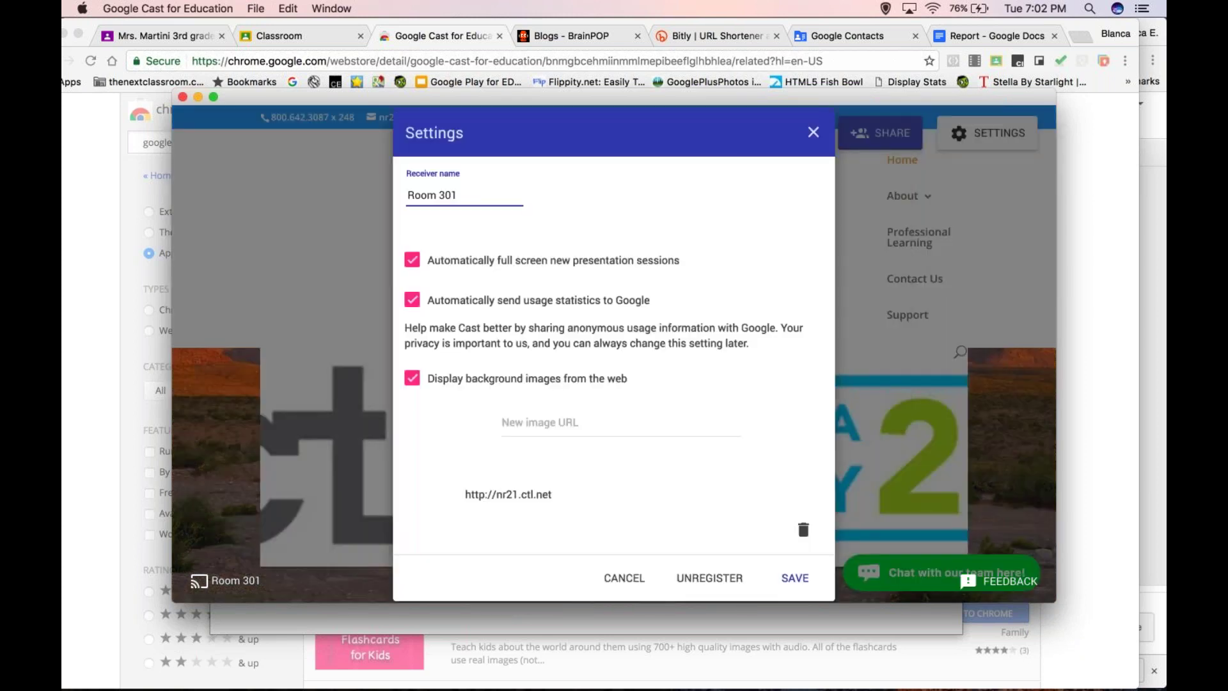
pyautogui.click(625, 578)
pyautogui.click(874, 138)
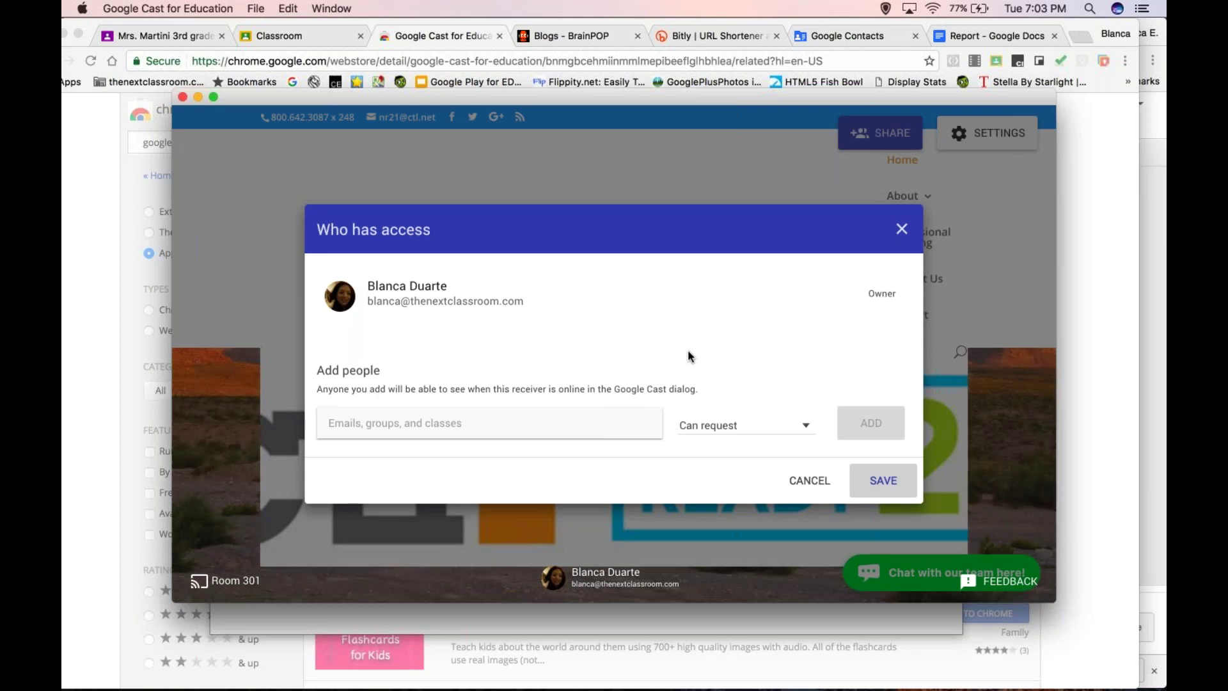
# - Add the 3rd grade Room 205 class with 'Teachers can present, Students can request' permission
pyautogui.click(510, 428)
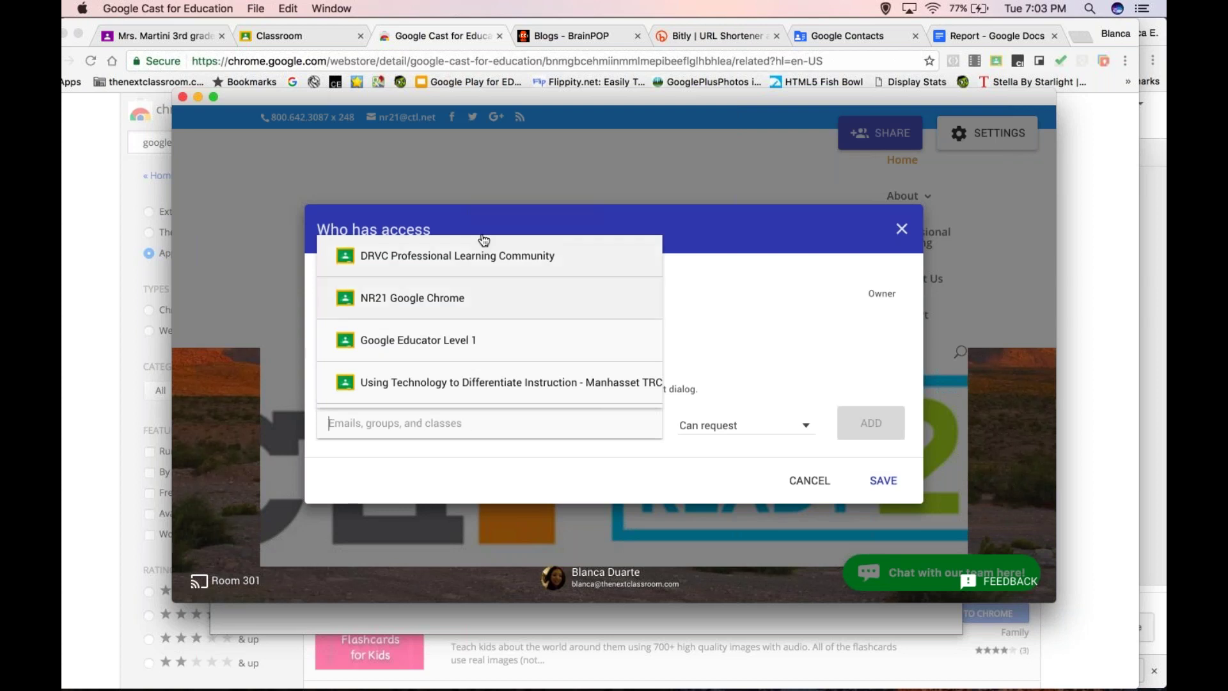
pyautogui.scroll(-3, 466, 329)
pyautogui.scroll(-10, 469, 331)
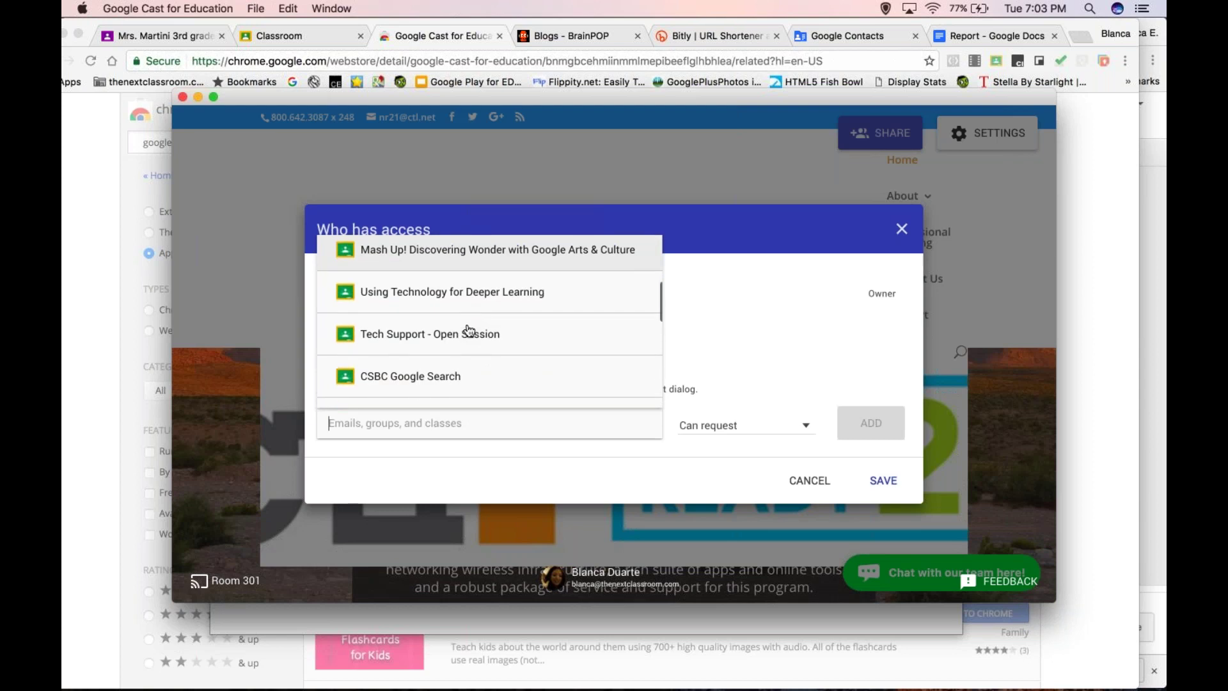
pyautogui.scroll(-5, 469, 330)
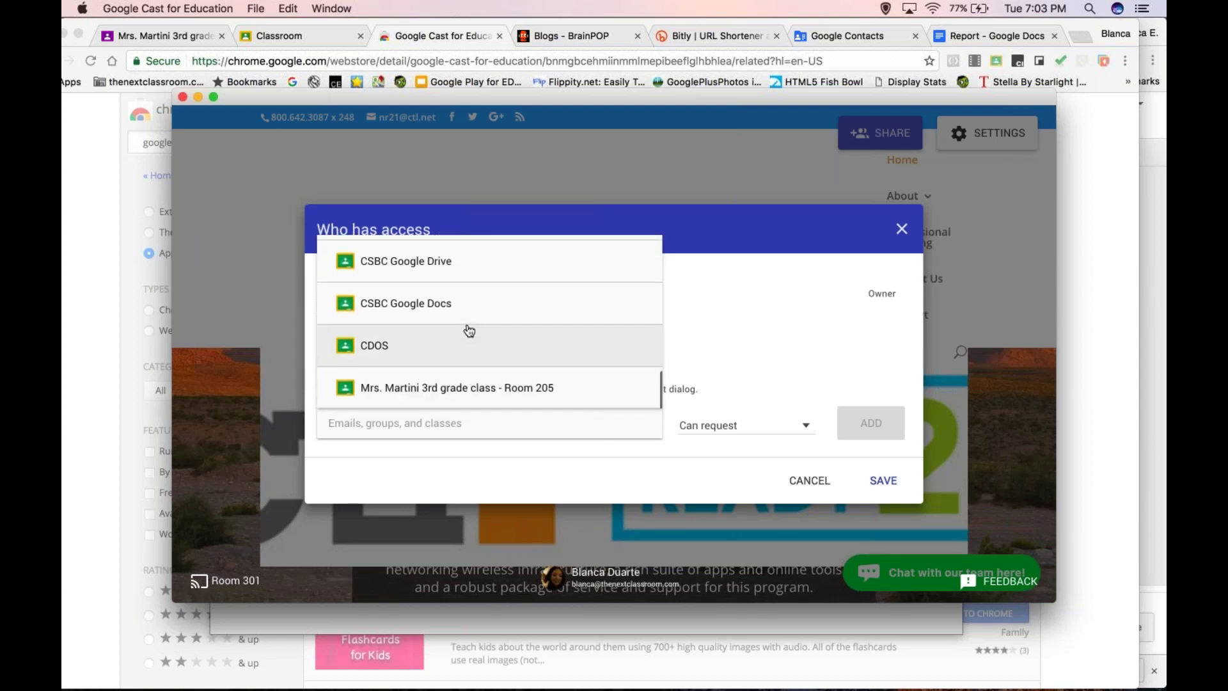
pyautogui.scroll(15, 469, 330)
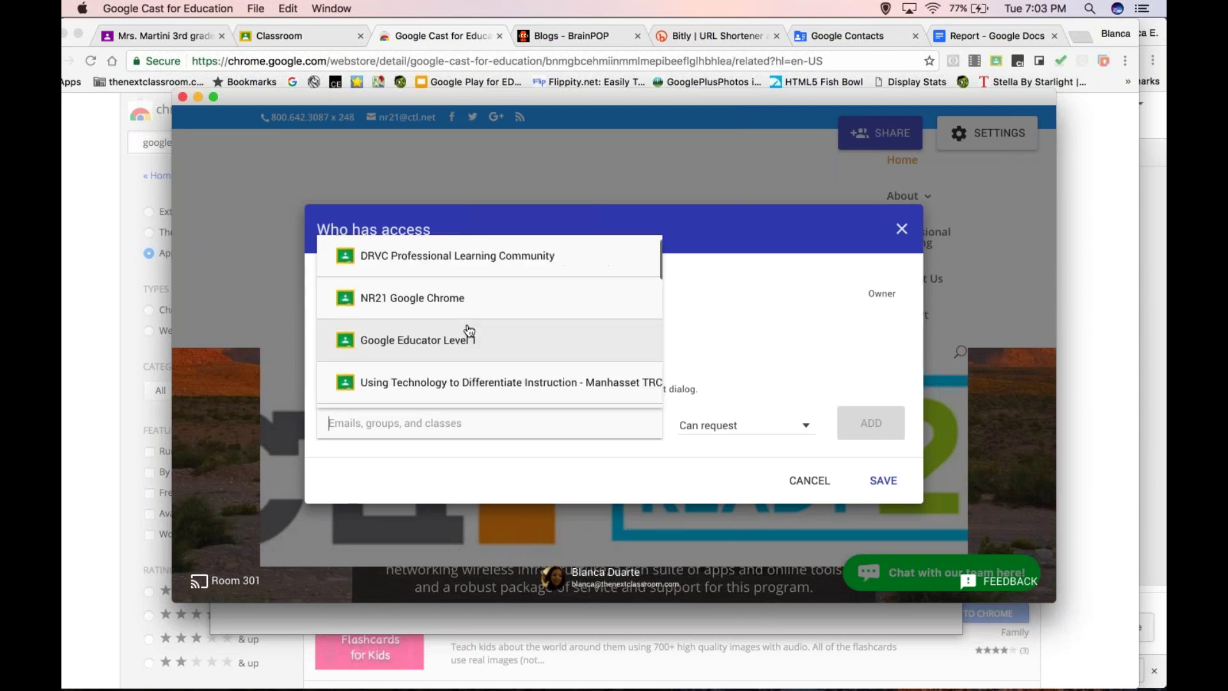
pyautogui.scroll(-12, 469, 330)
pyautogui.scroll(-2, 469, 330)
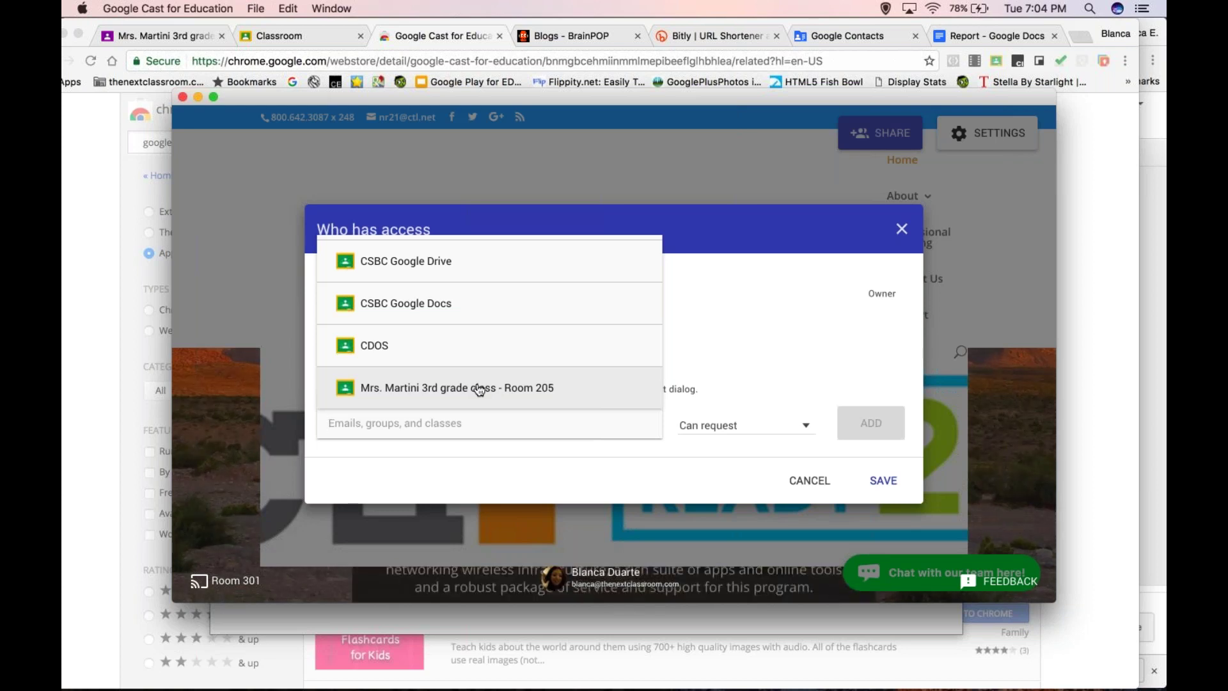
pyautogui.click(480, 389)
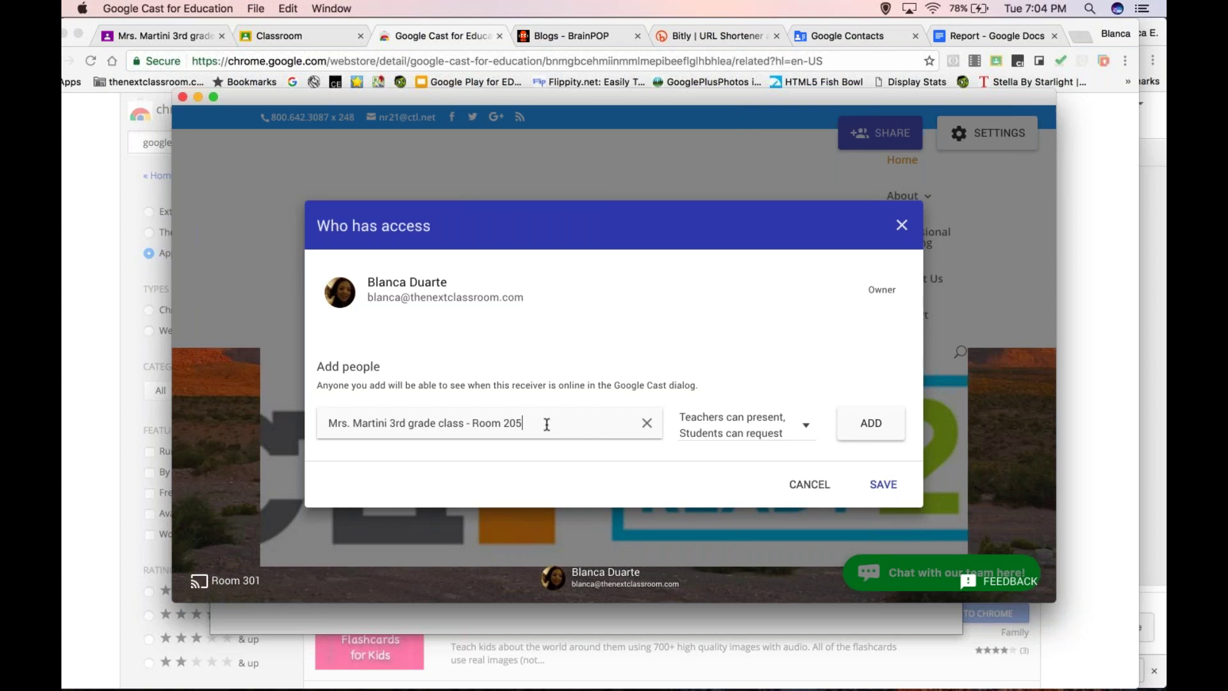
pyautogui.click(803, 433)
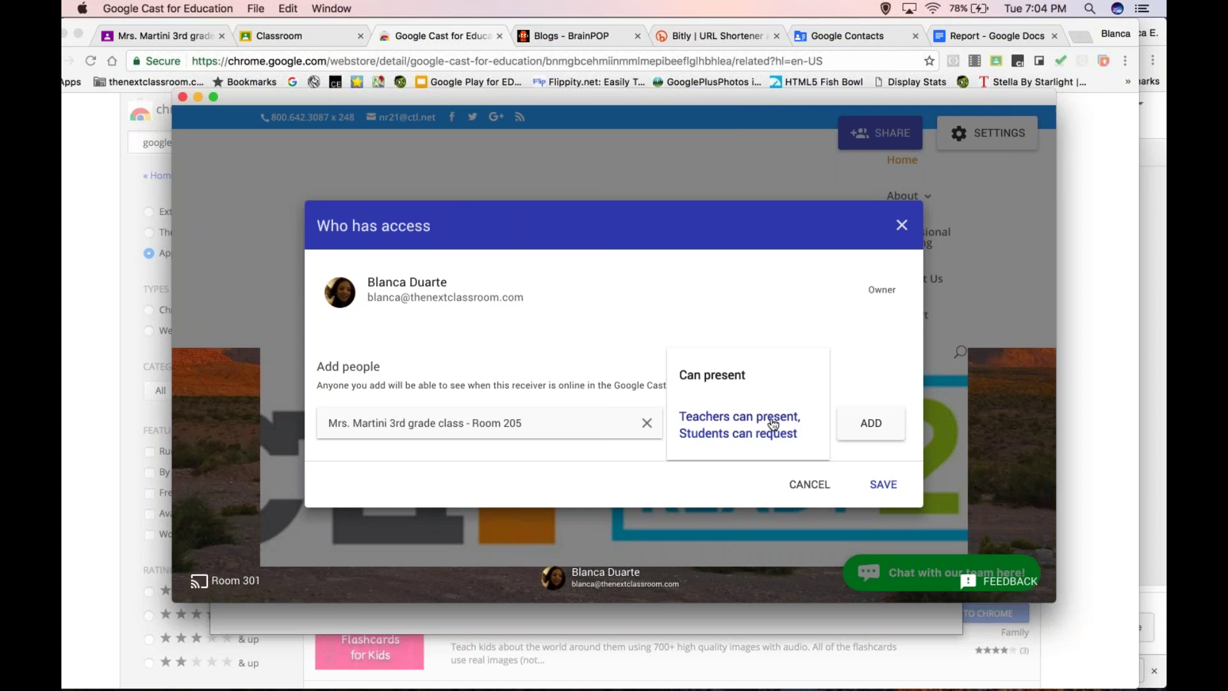
pyautogui.click(851, 374)
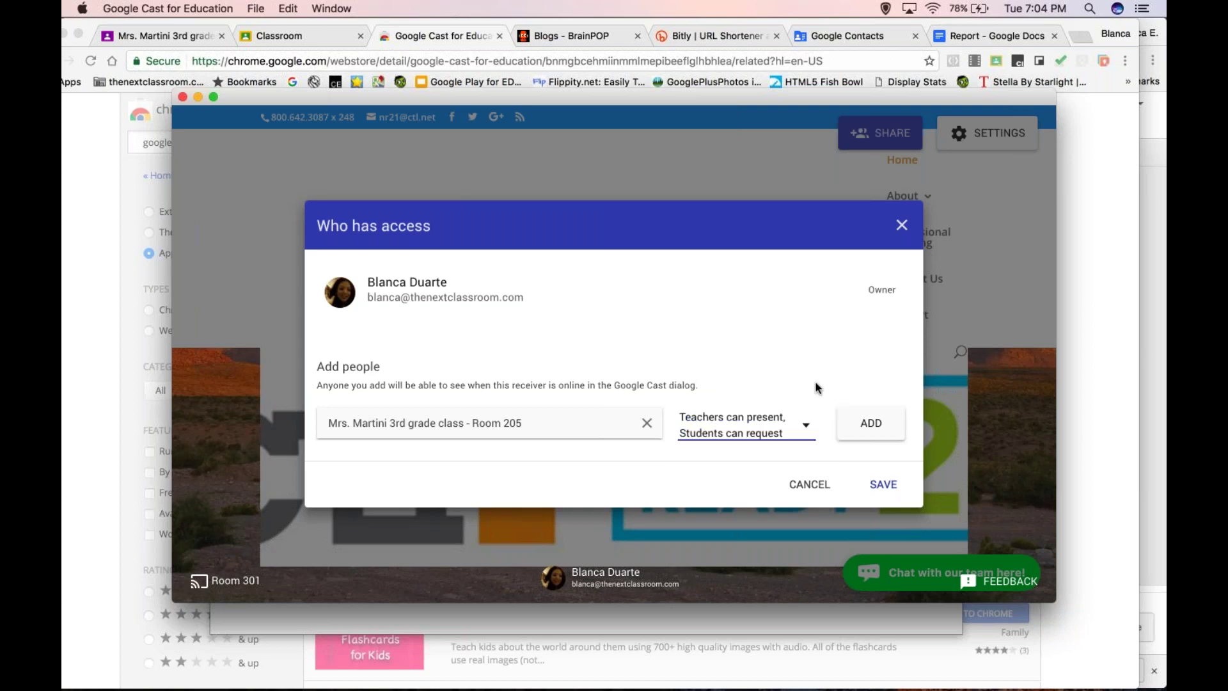
pyautogui.click(871, 426)
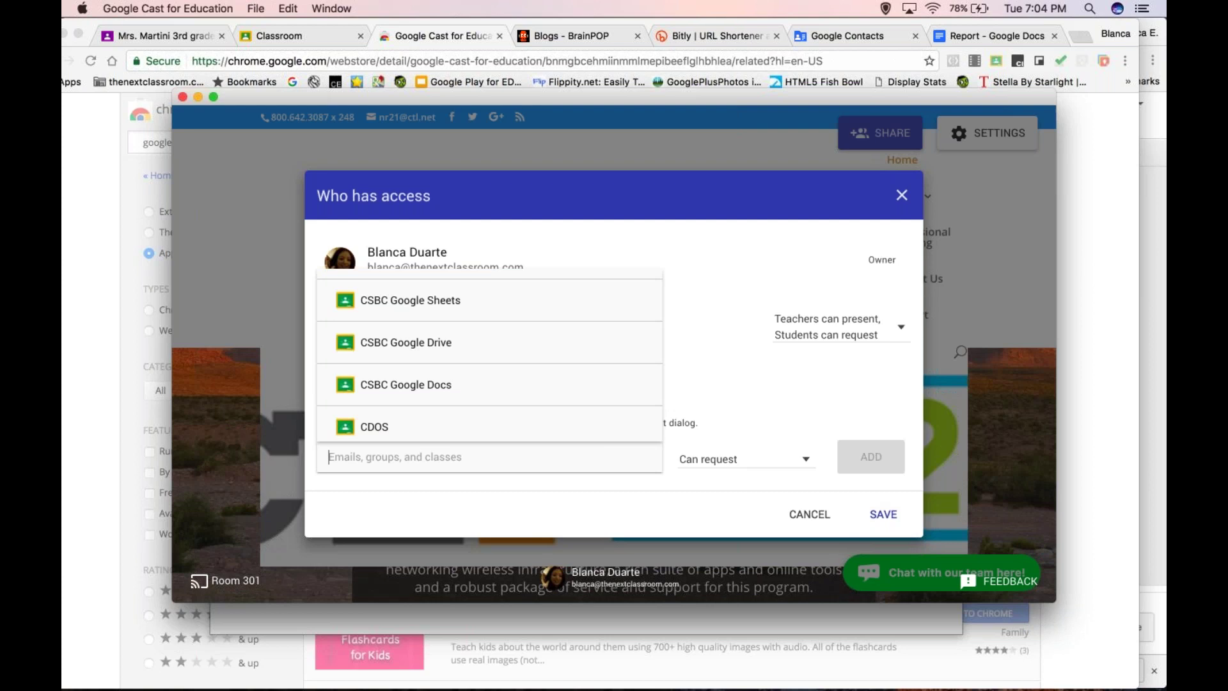
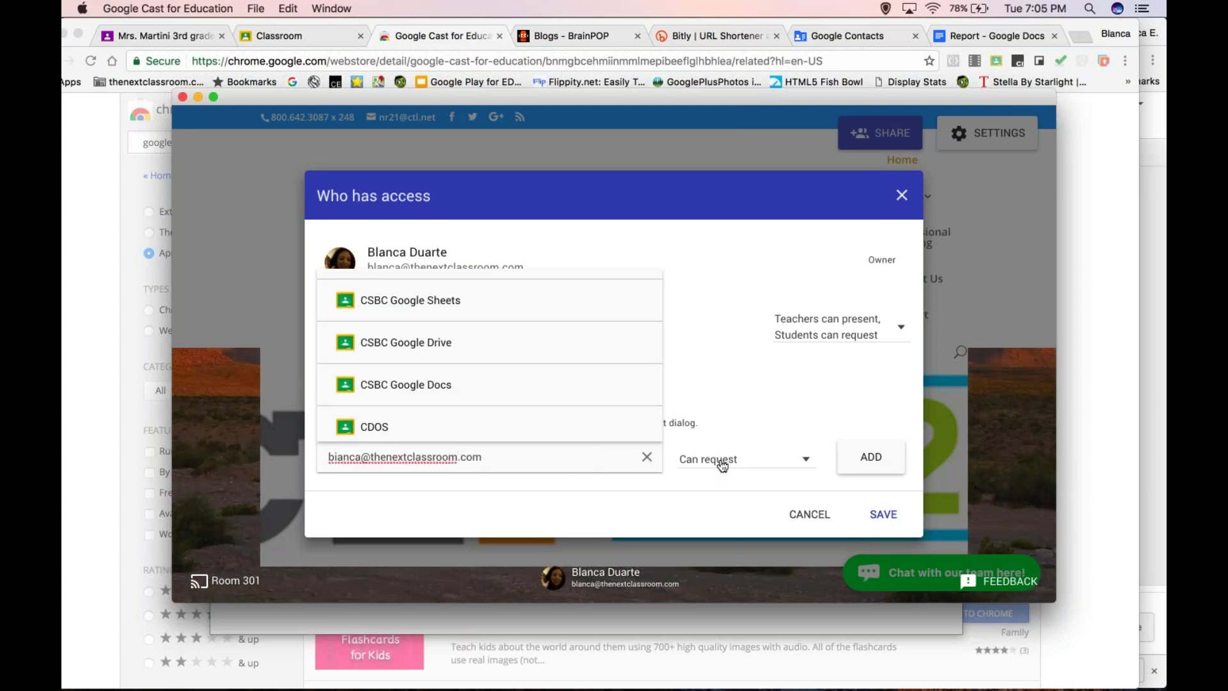
# - Add another user's e-mail address to the access list with Can request permission
pyautogui.click(761, 460)
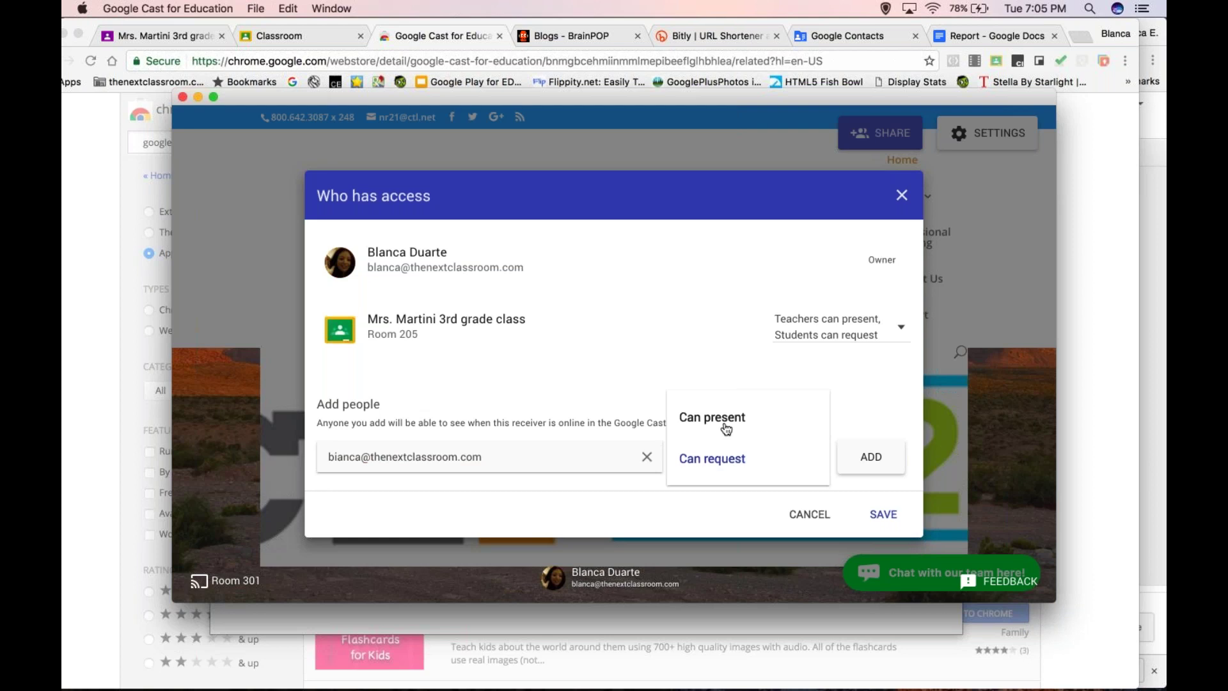
pyautogui.click(717, 459)
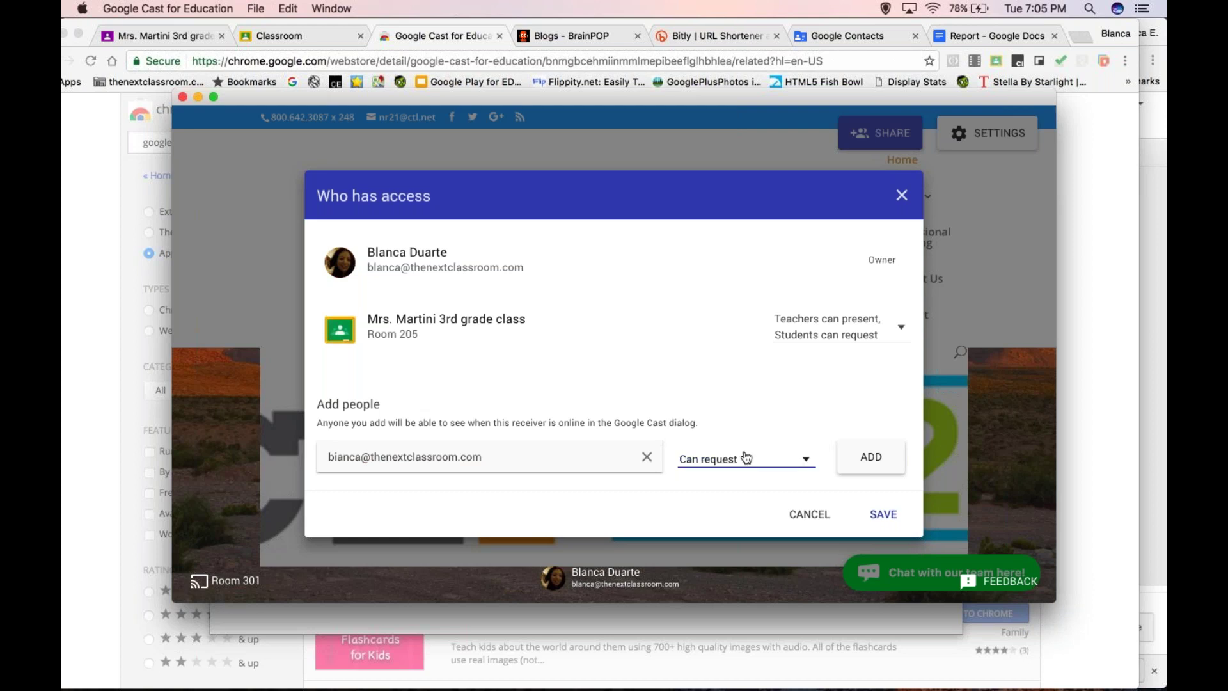
pyautogui.click(871, 459)
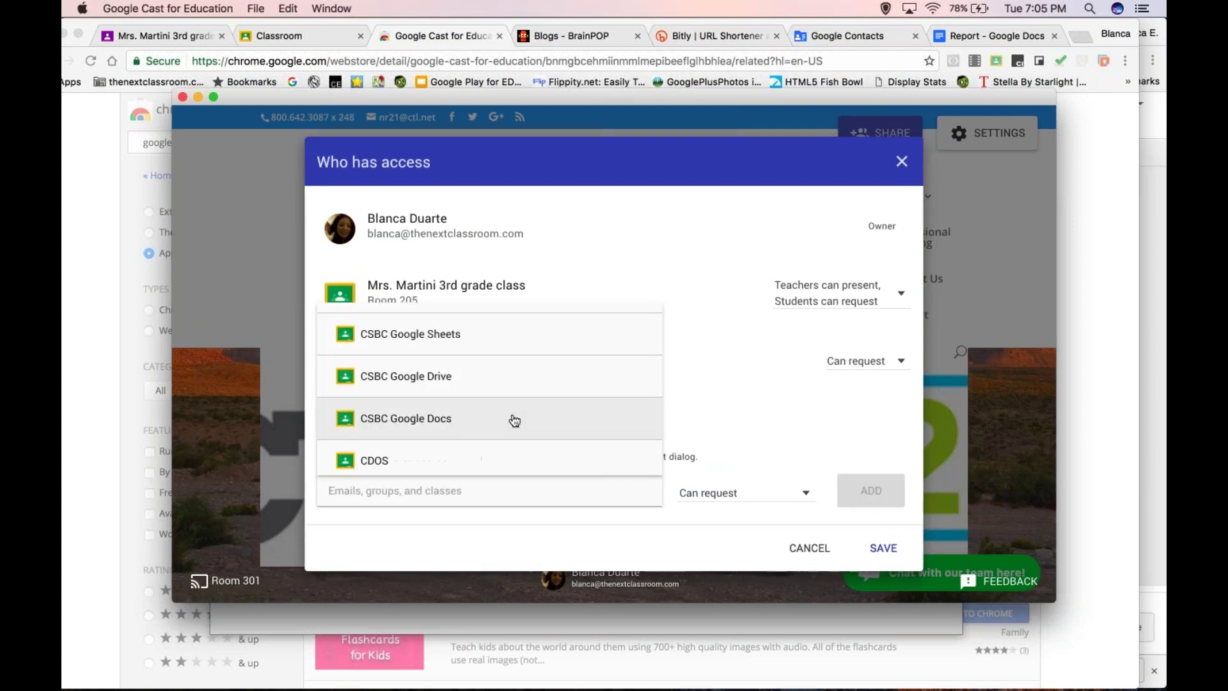
# - Try a '3rd' class search, clear it, and save the receiver's access settings
pyautogui.scroll(2, 515, 420)
pyautogui.scroll(-3, 515, 420)
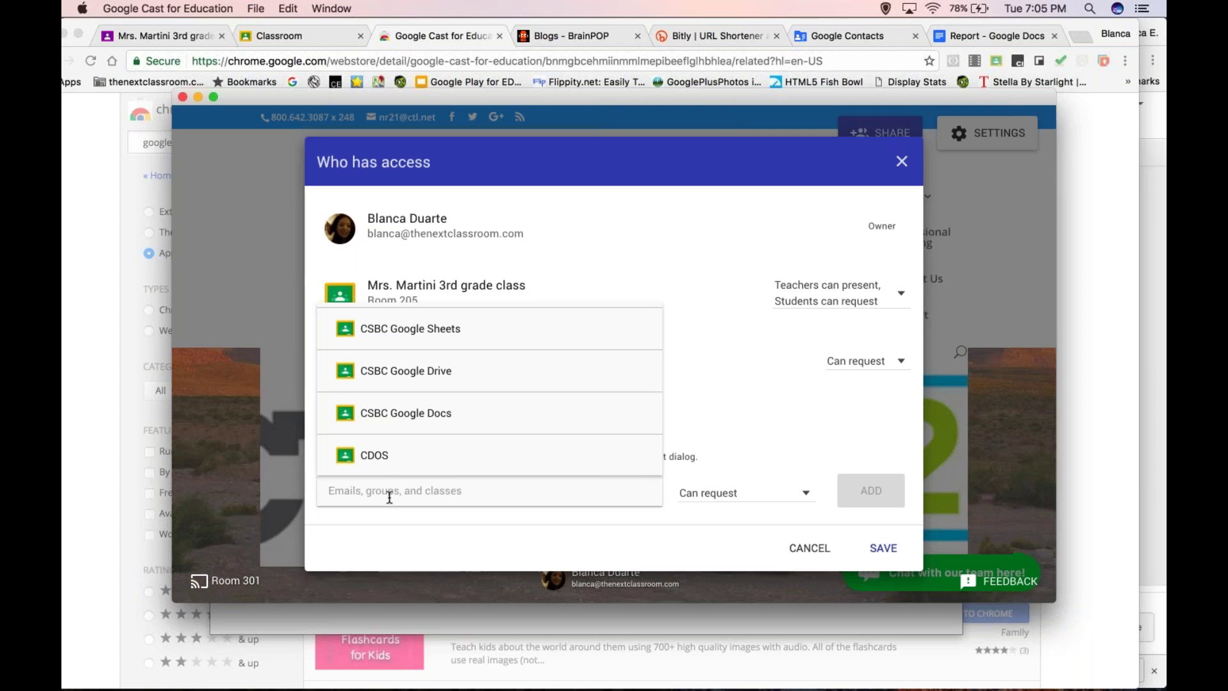
pyautogui.write('3rd')
pyautogui.press('BackSpace')
pyautogui.press('BackSpace')
pyautogui.press('BackSpace')
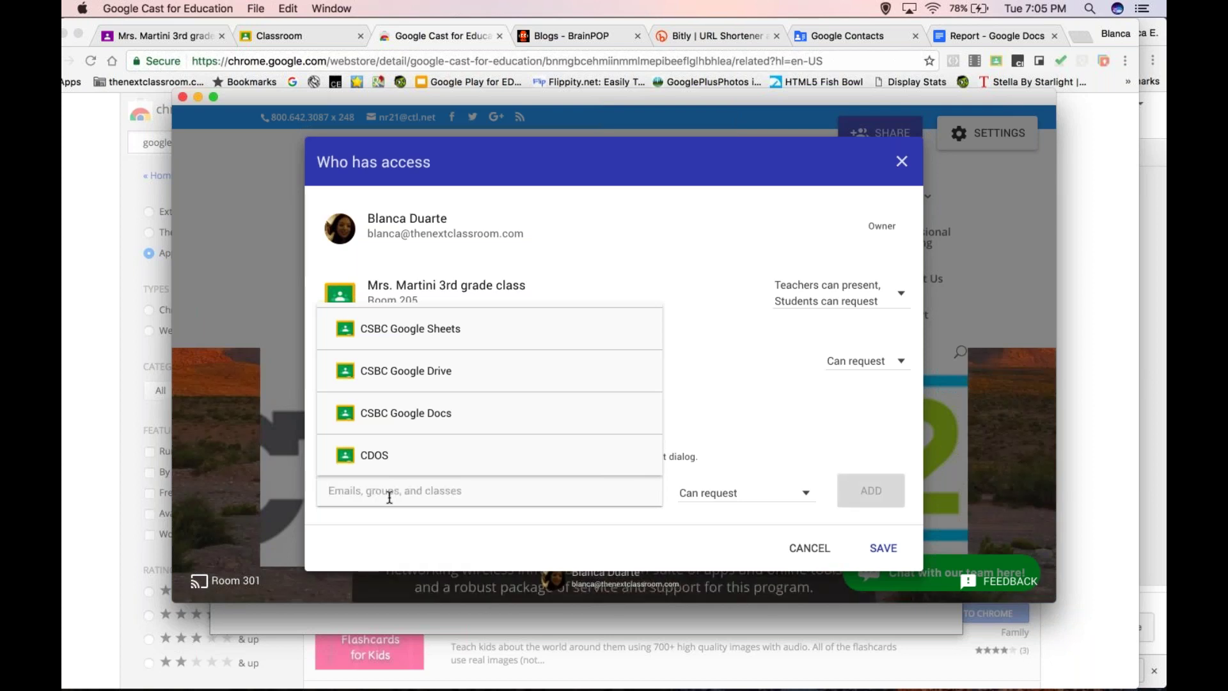
pyautogui.write('3rd')
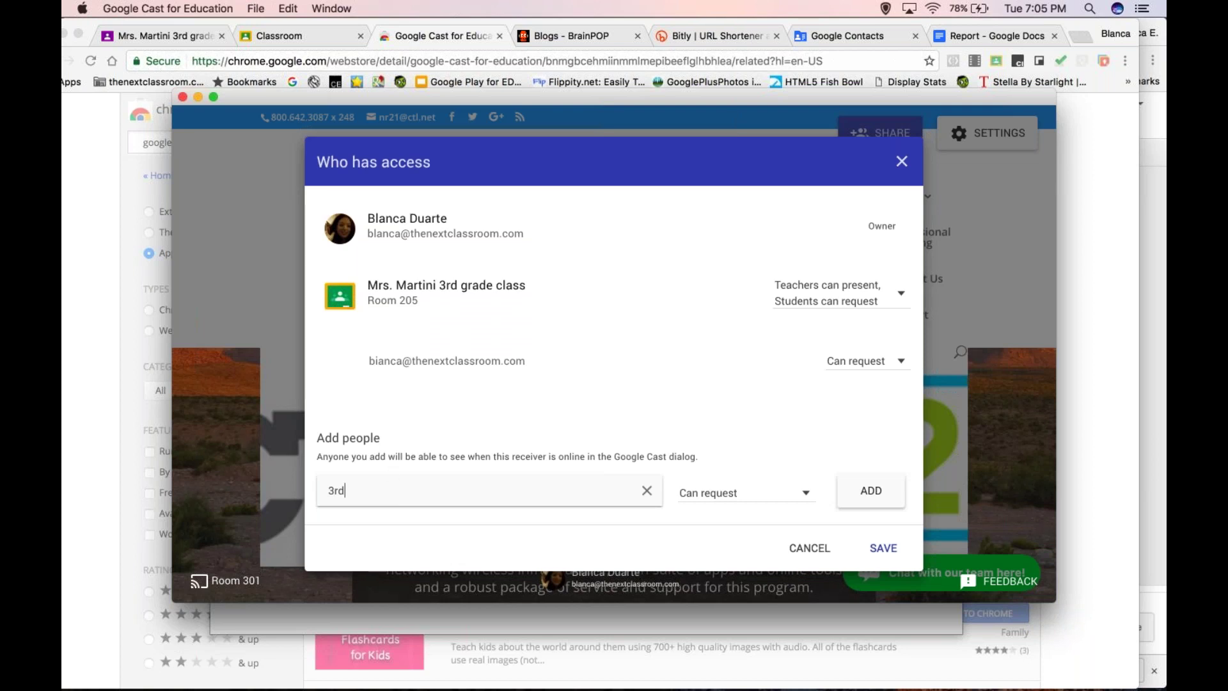
pyautogui.press('BackSpace')
pyautogui.press('BackSpace')
pyautogui.press('BackSpace')
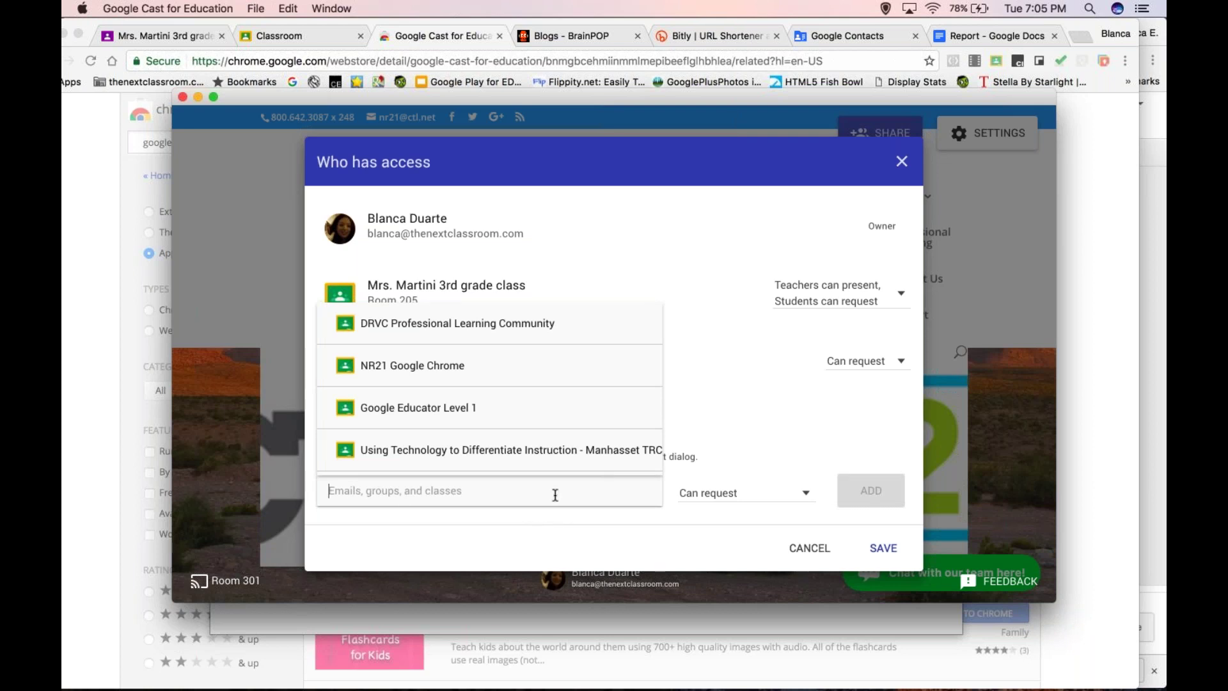
pyautogui.click(708, 518)
pyautogui.click(883, 548)
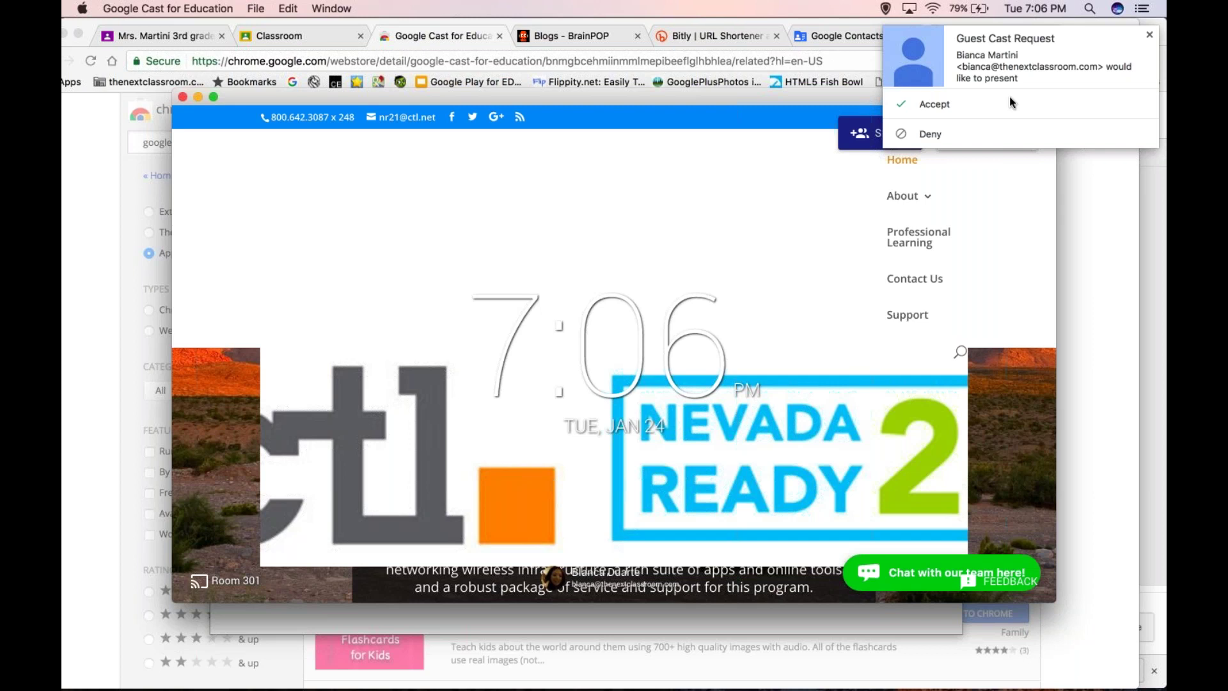
# - Accept the guest cast request and view the presented 'What I Did Last Summer' document
pyautogui.click(968, 107)
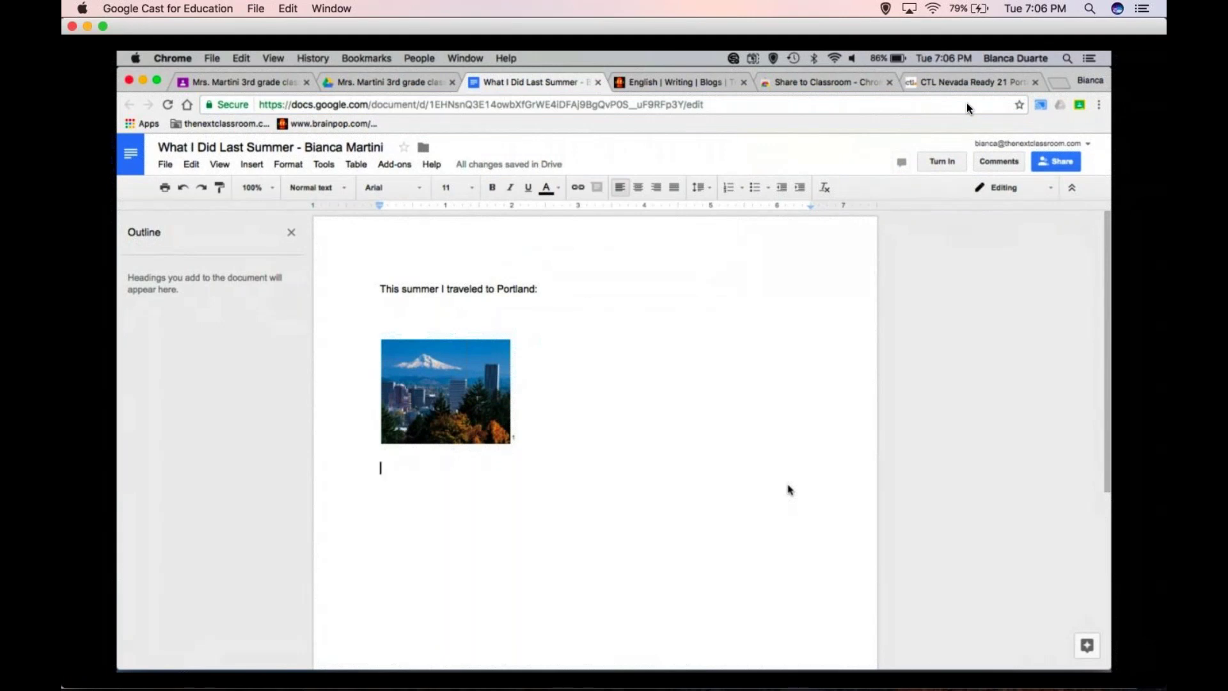
pyautogui.moveTo(688, 458)
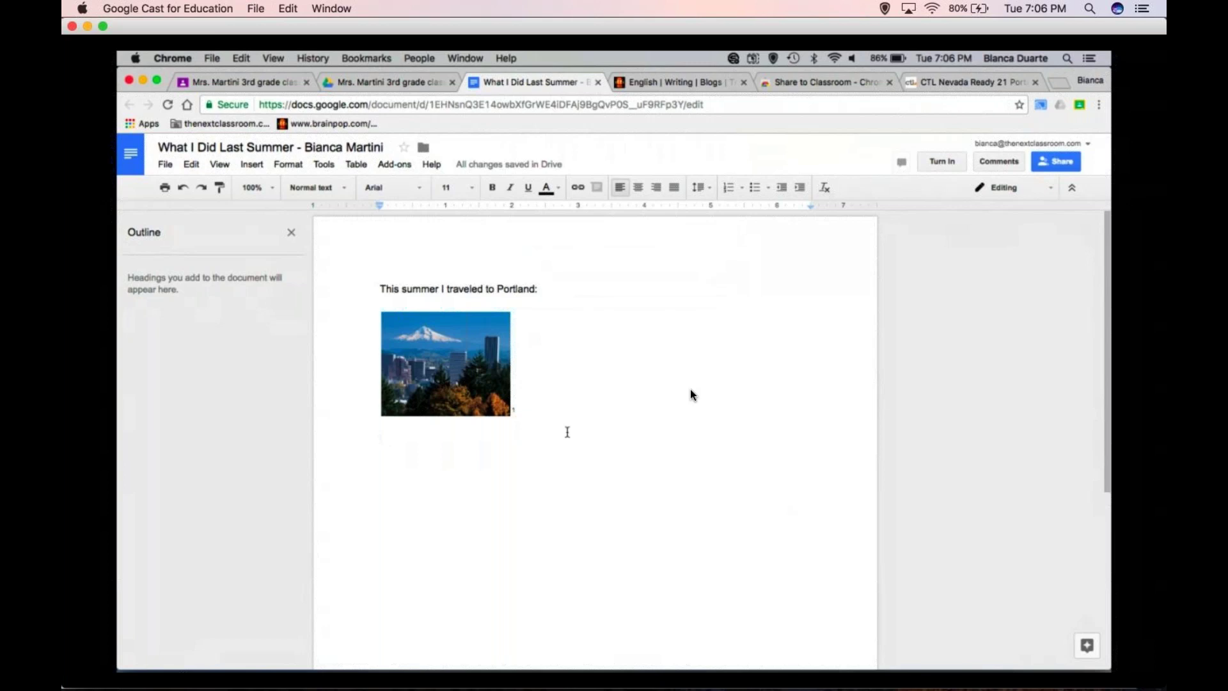
pyautogui.scroll(-5, 568, 432)
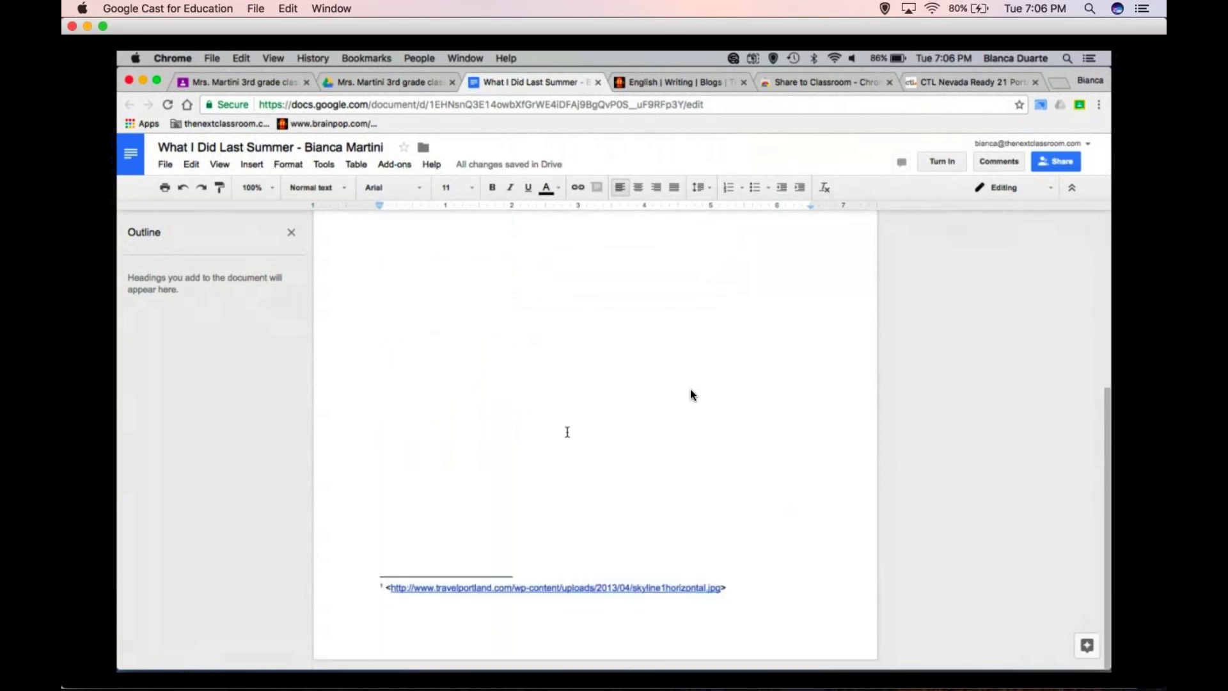
pyautogui.scroll(5, 567, 432)
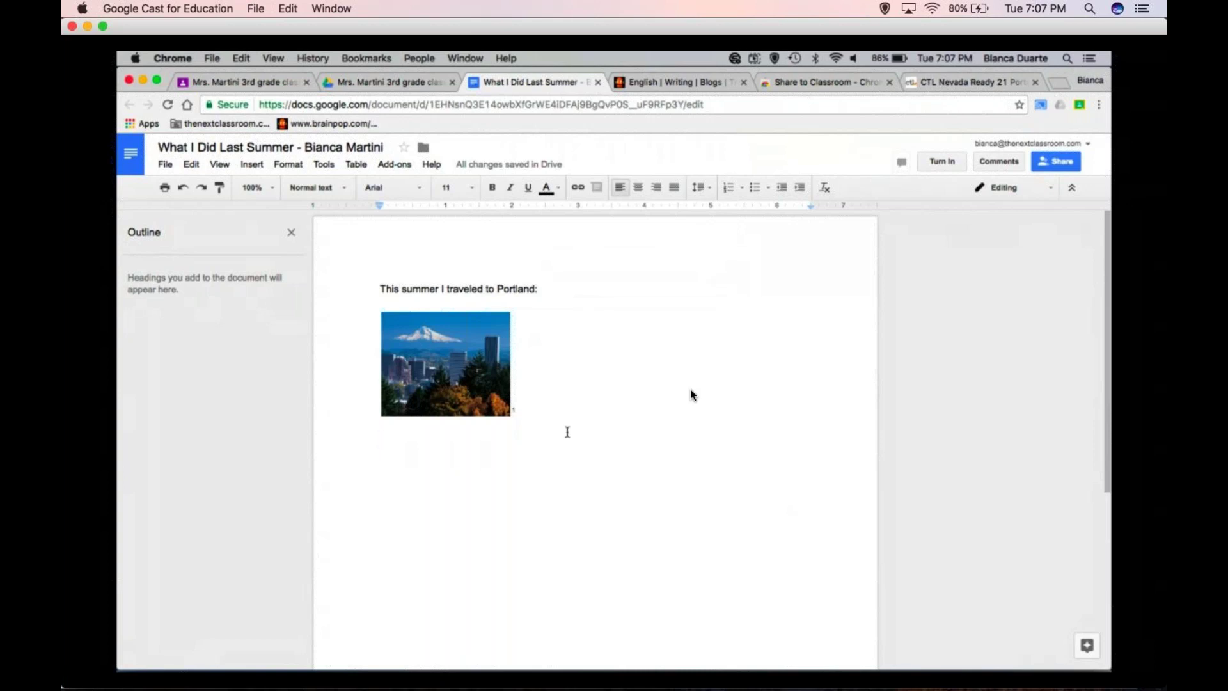
pyautogui.moveTo(563, 473)
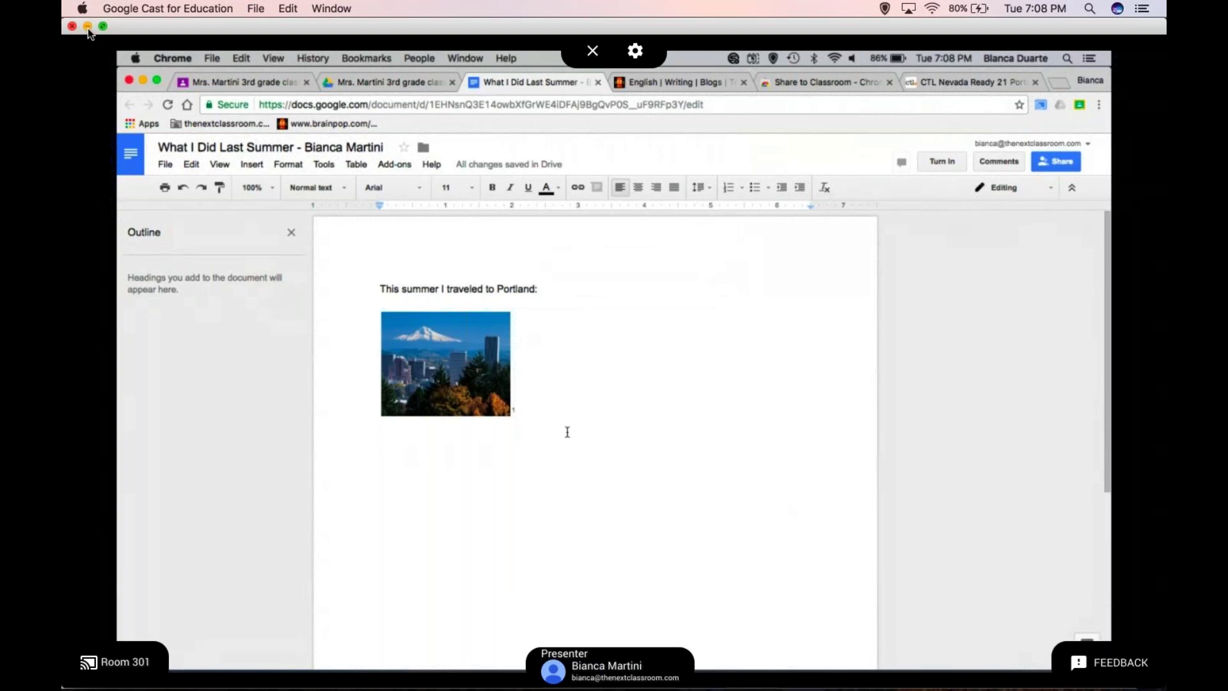
# - End the presentation and submit feedback 'We would like to have the ability to cast from outside the network :)'
pyautogui.click(592, 54)
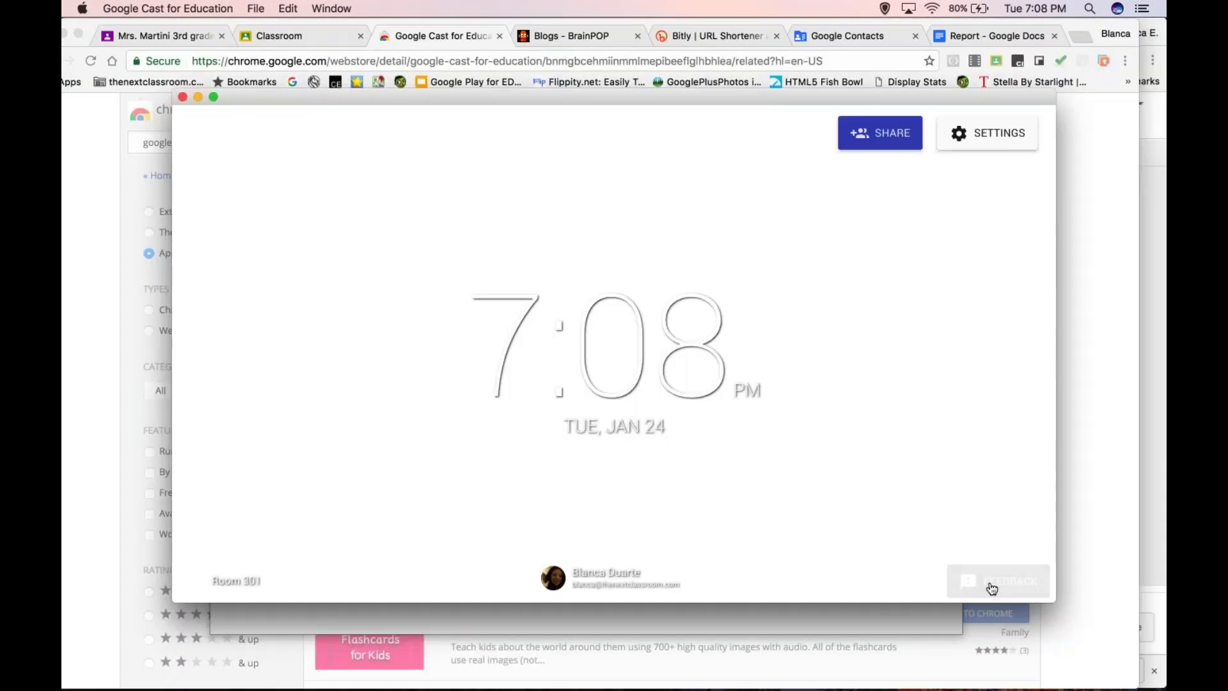
pyautogui.click(991, 586)
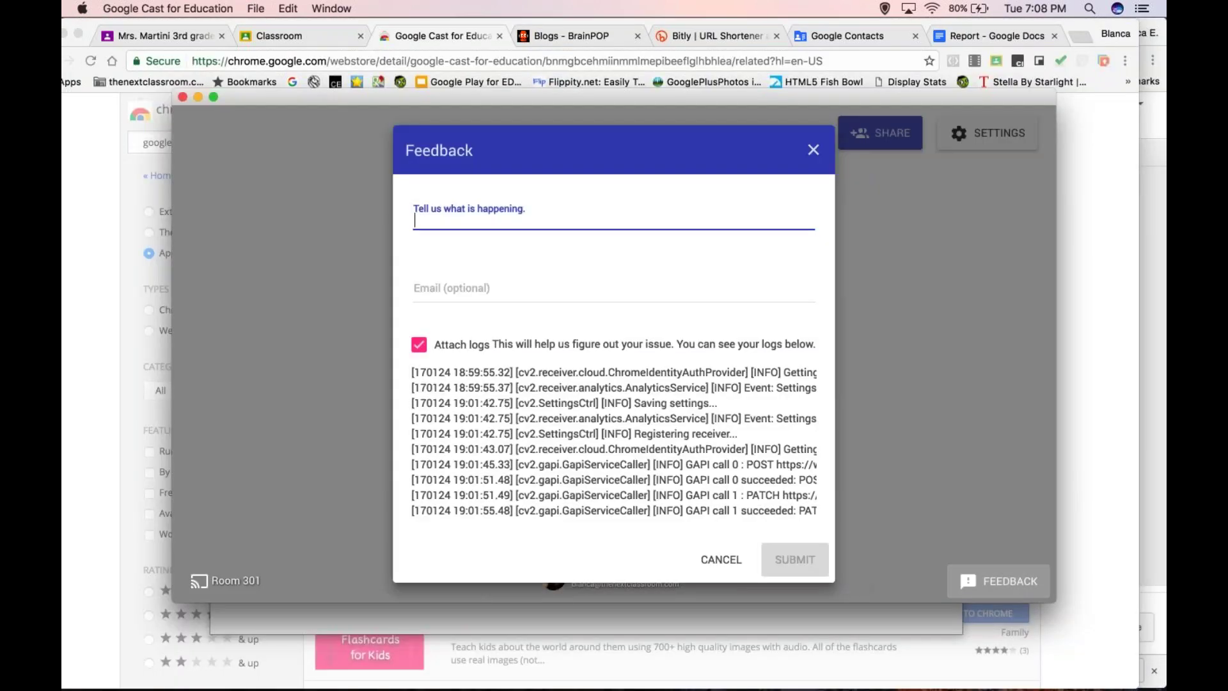
pyautogui.write('We woul')
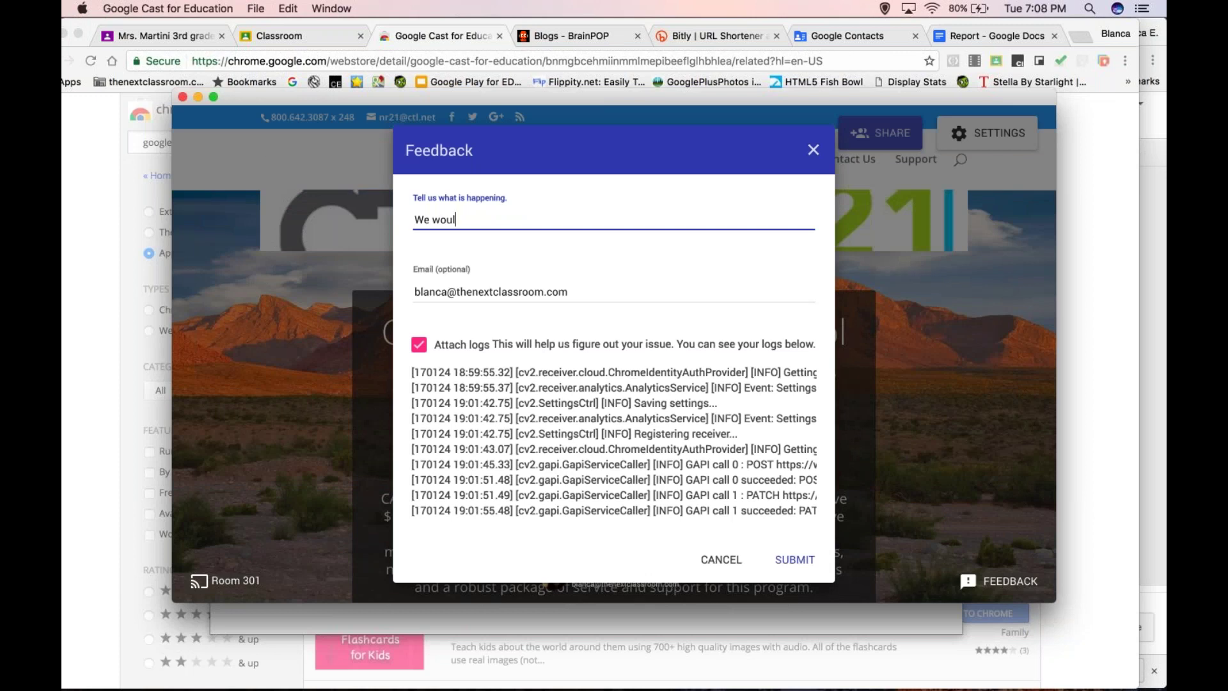
pyautogui.write('d like to have the a')
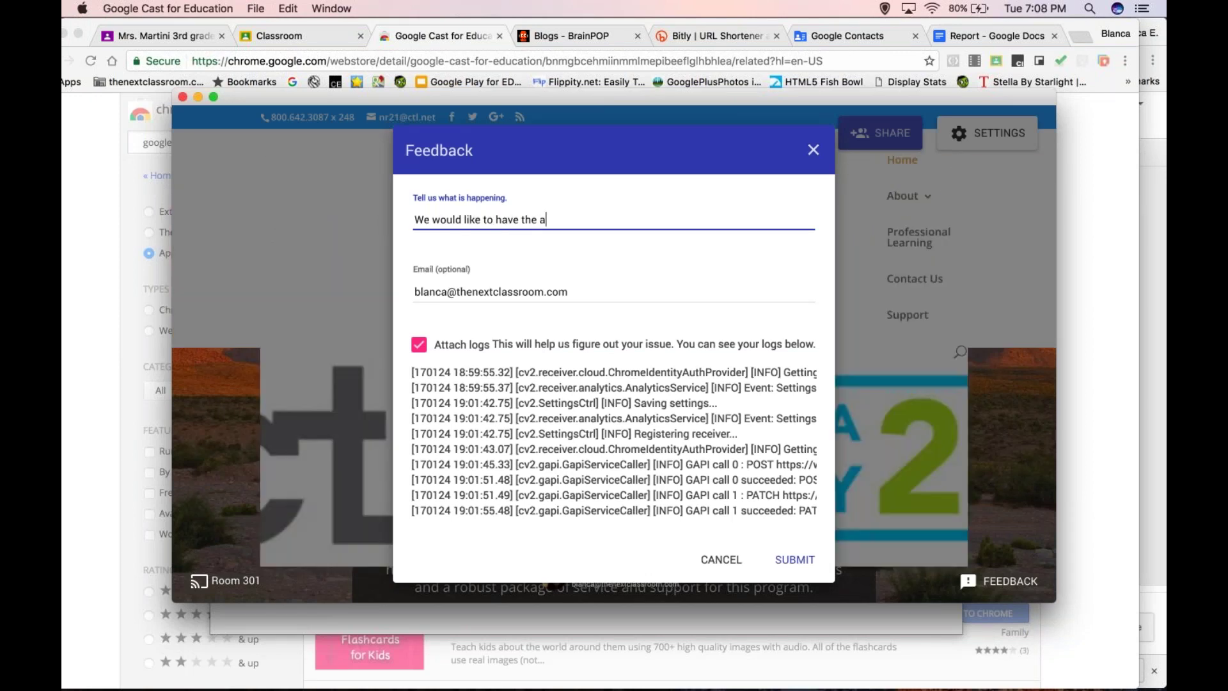
pyautogui.write('bility to cast ')
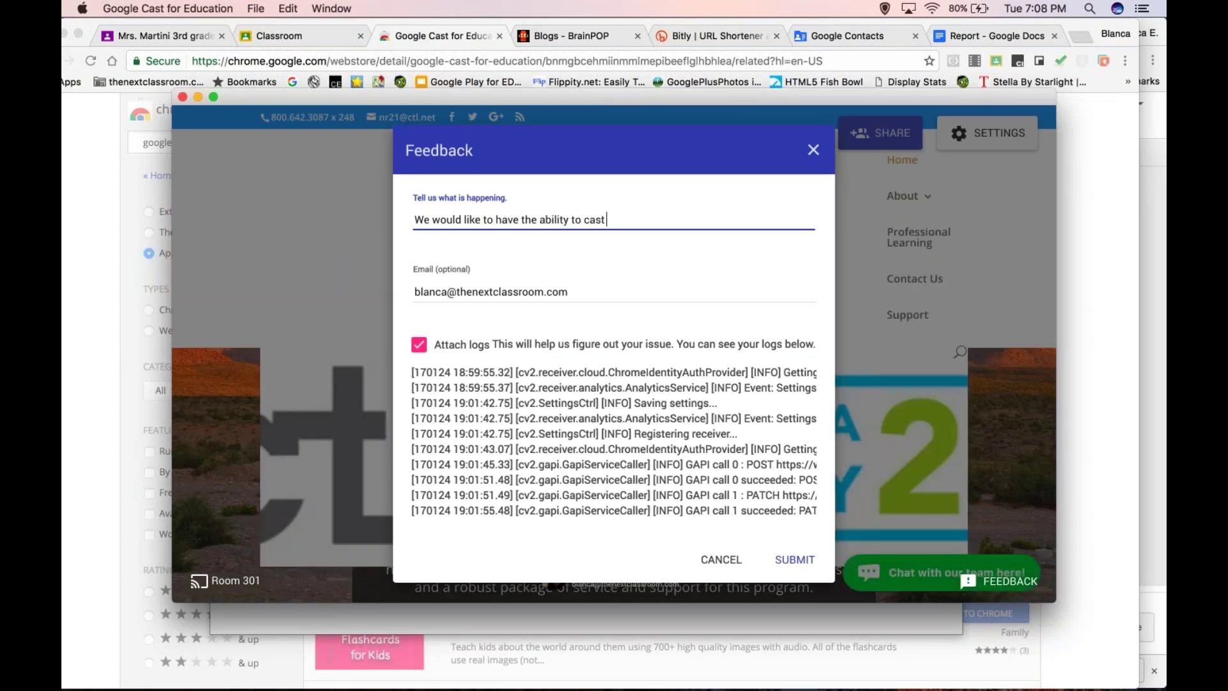
pyautogui.write('from outside the network :)')
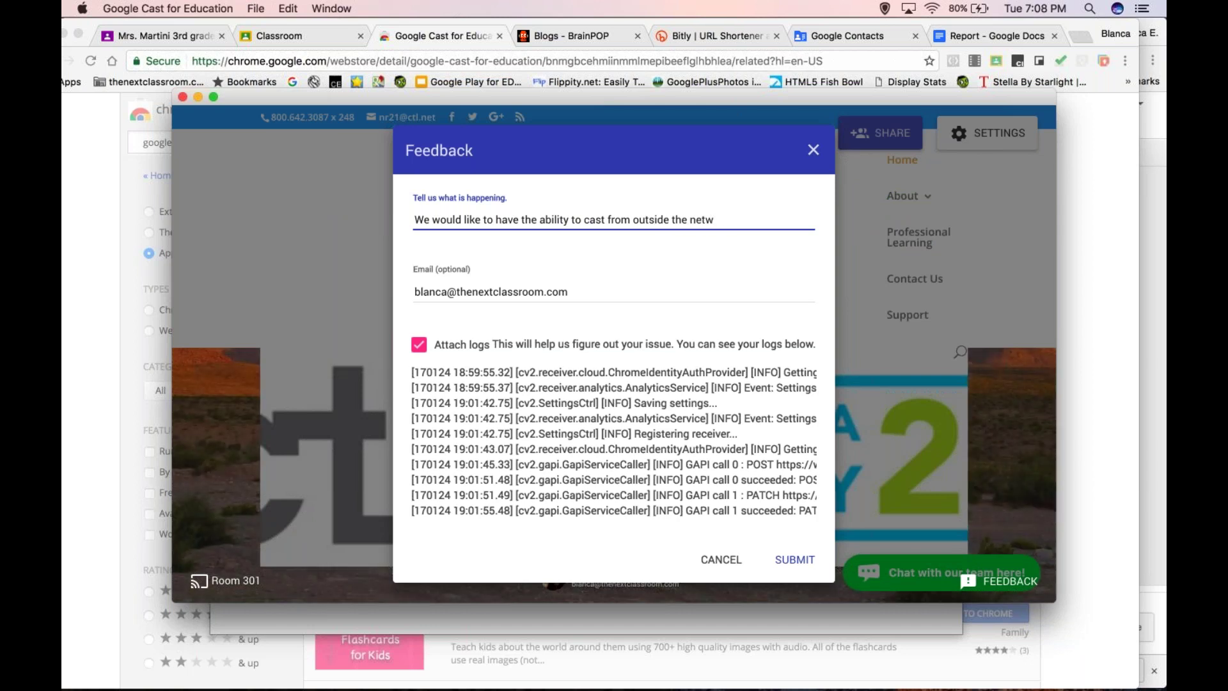
pyautogui.click(797, 563)
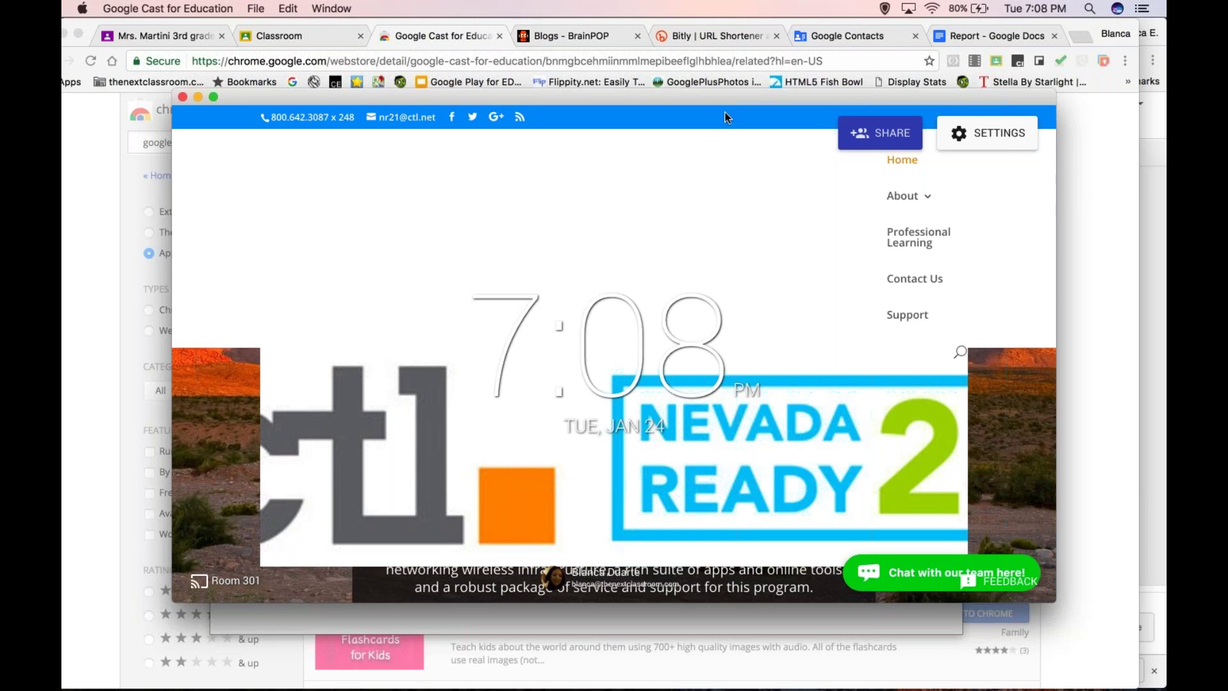
# - Accept another presentation request, then end it to return to the Room 301 clock
pyautogui.moveTo(725, 113); pyautogui.dragTo(825, 121)
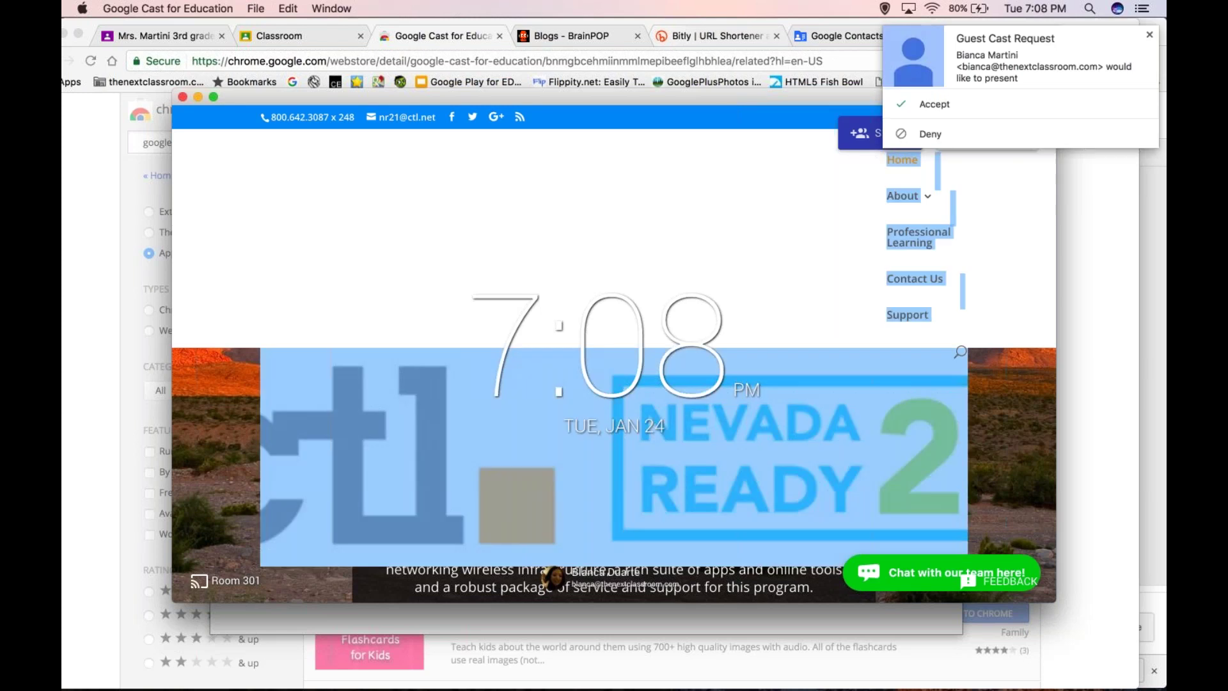
pyautogui.click(948, 94)
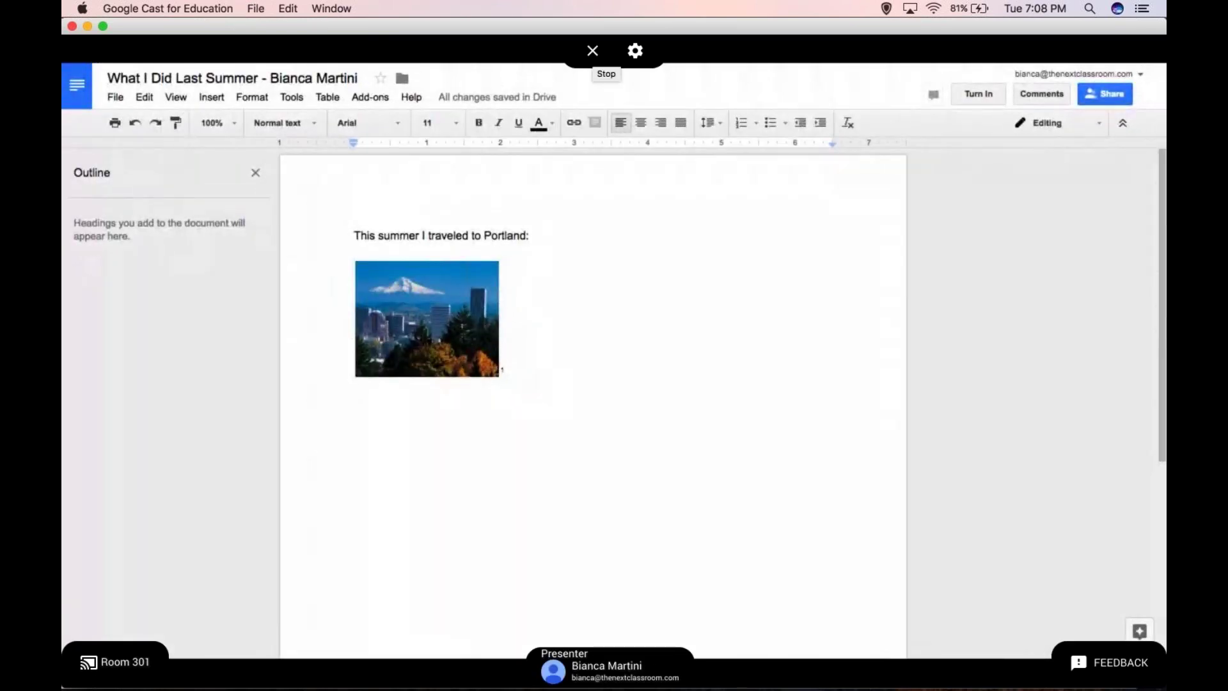
pyautogui.click(592, 52)
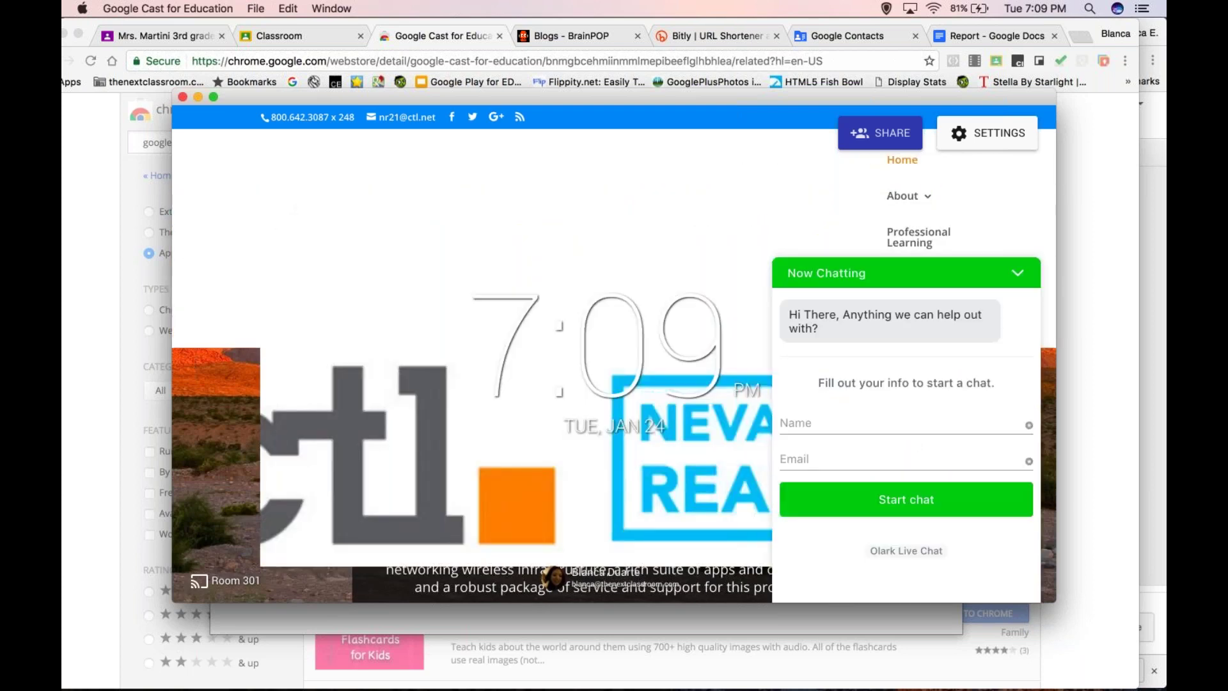
# - Collapse the Olark chat, view the Room 301 receiver settings without saving, and return to Chrome
pyautogui.click(1017, 277)
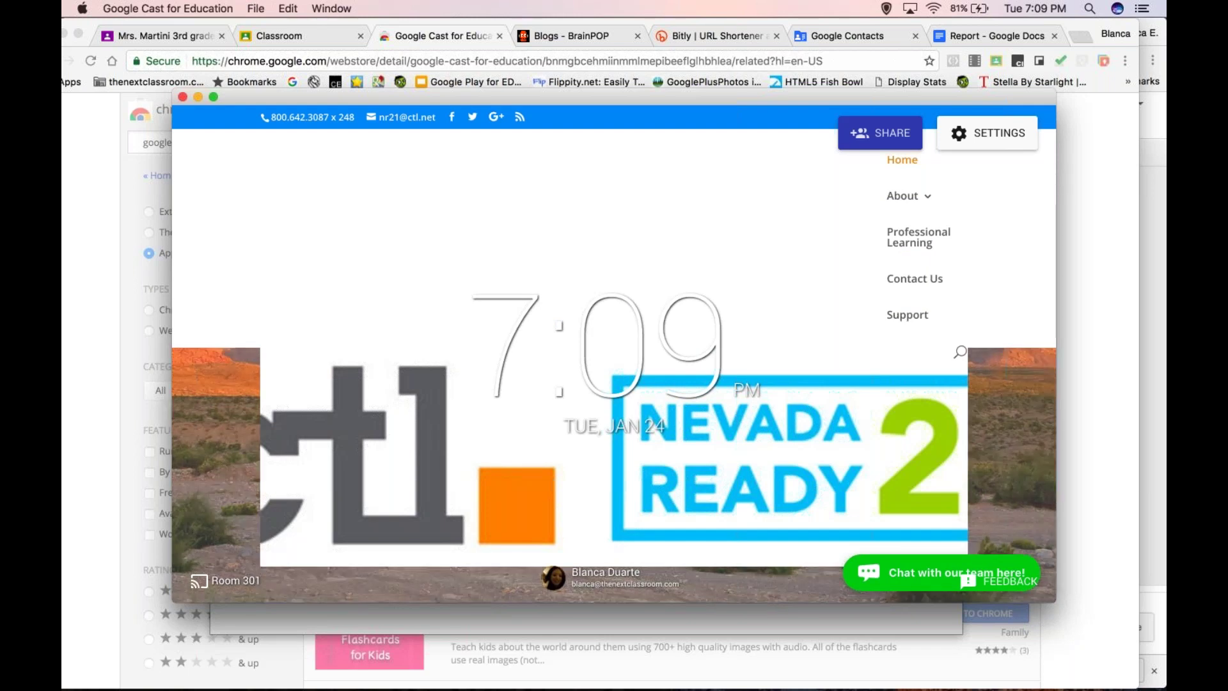
pyautogui.click(987, 132)
pyautogui.click(562, 429)
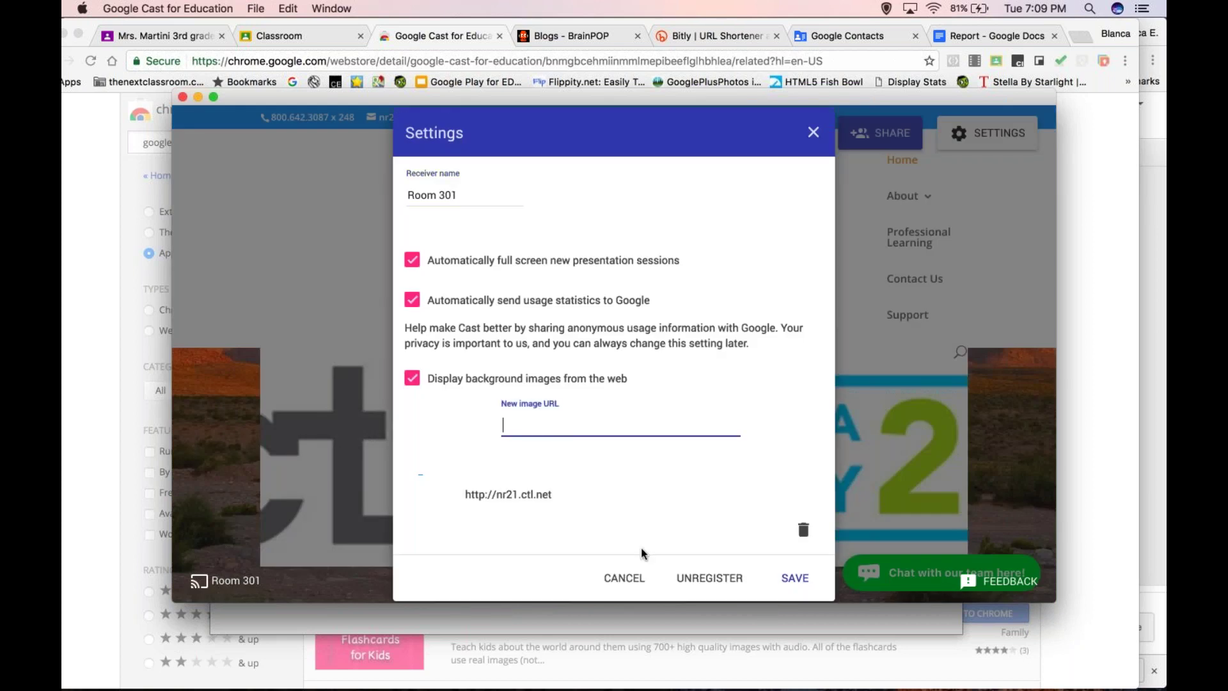
pyautogui.click(624, 577)
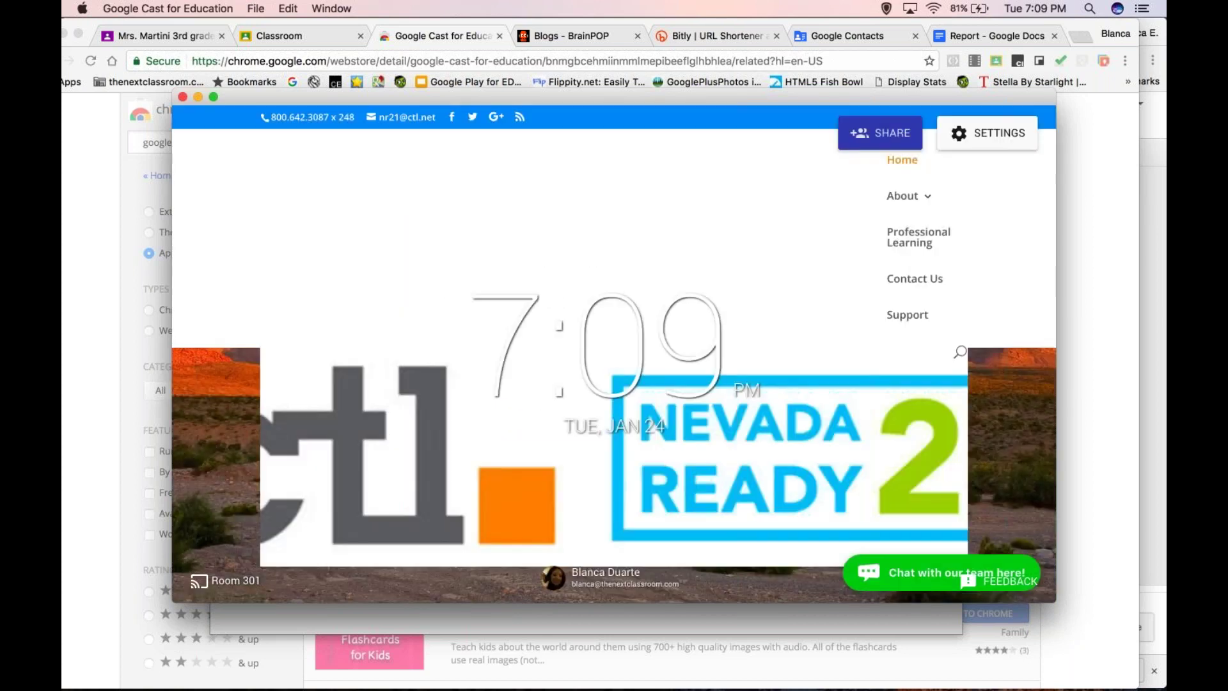
pyautogui.click(625, 55)
pyautogui.click(624, 55)
# - Search the Chrome Web Store for 'google cast', showing only Extensions
pyautogui.write('chrome')
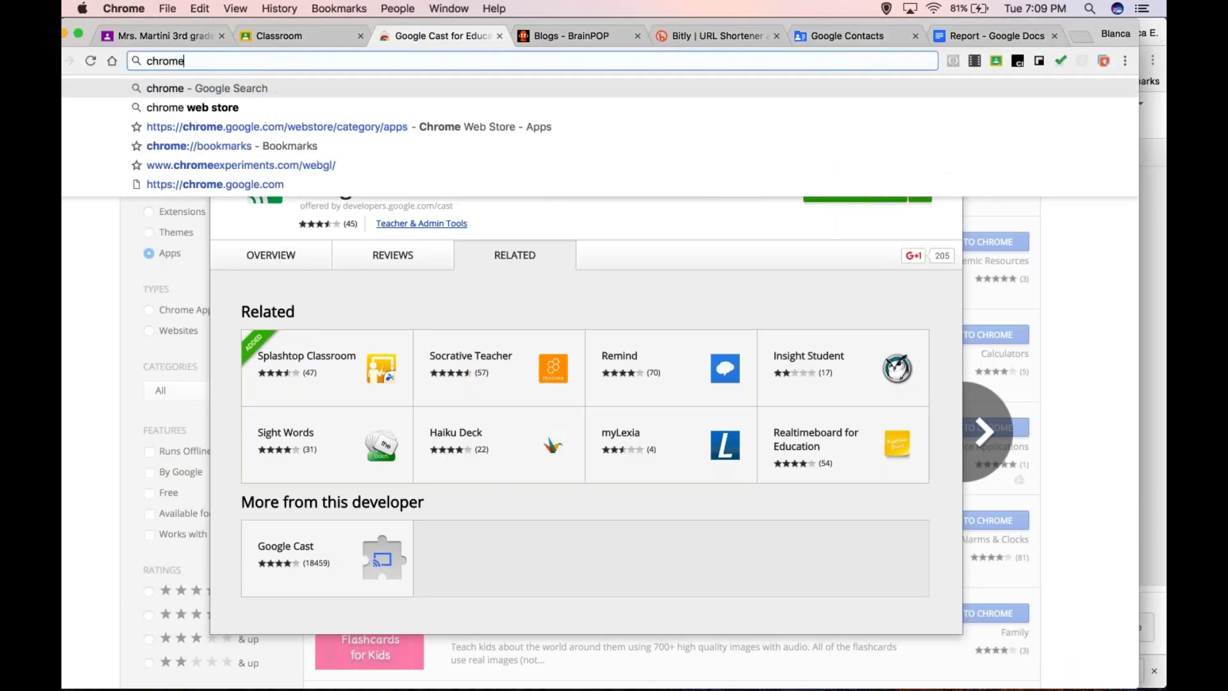
pyautogui.write(' web sto')
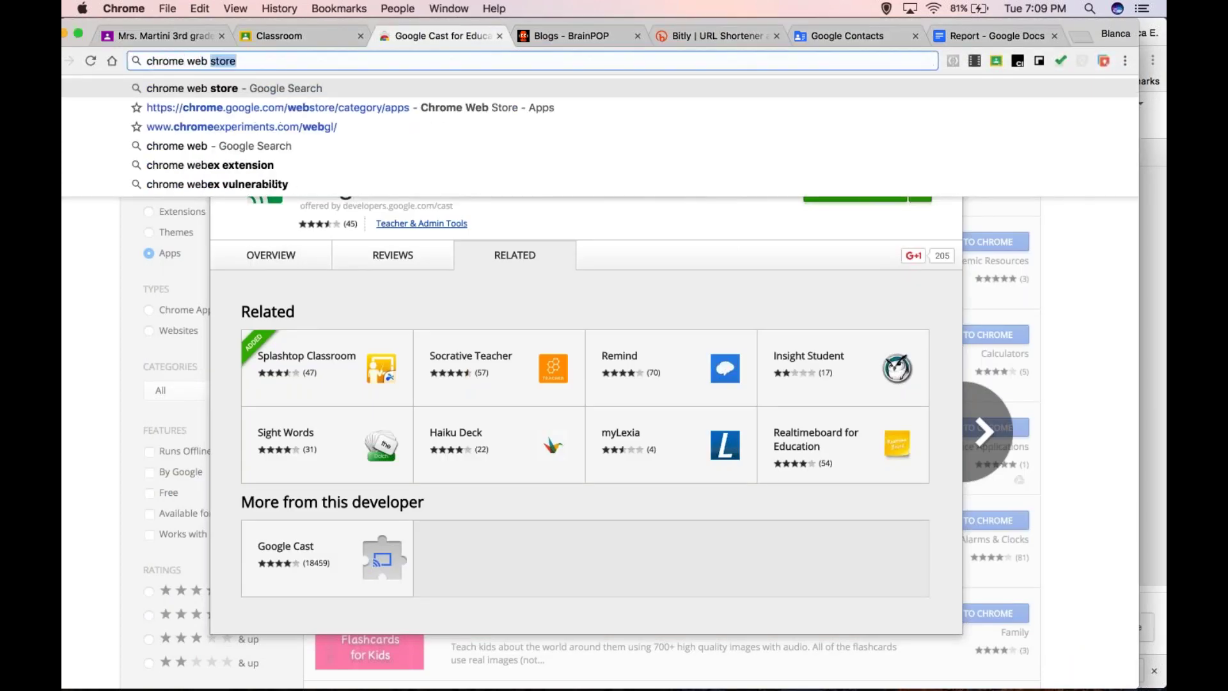
pyautogui.write('re')
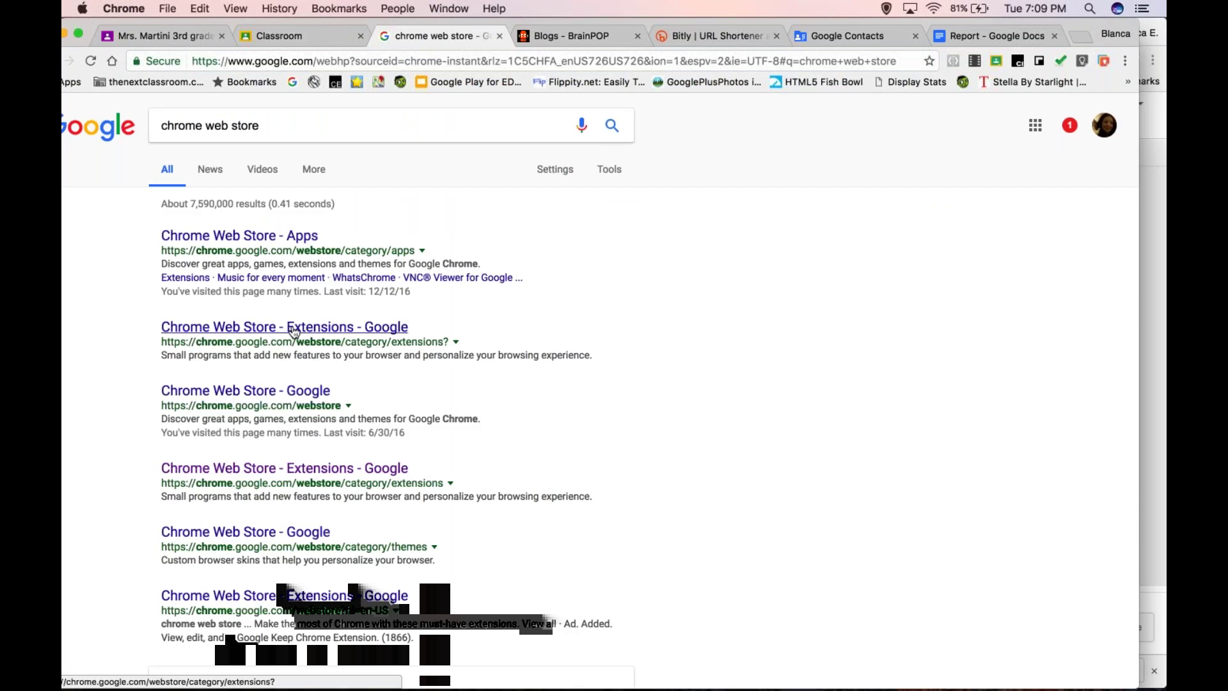
pyautogui.click(294, 329)
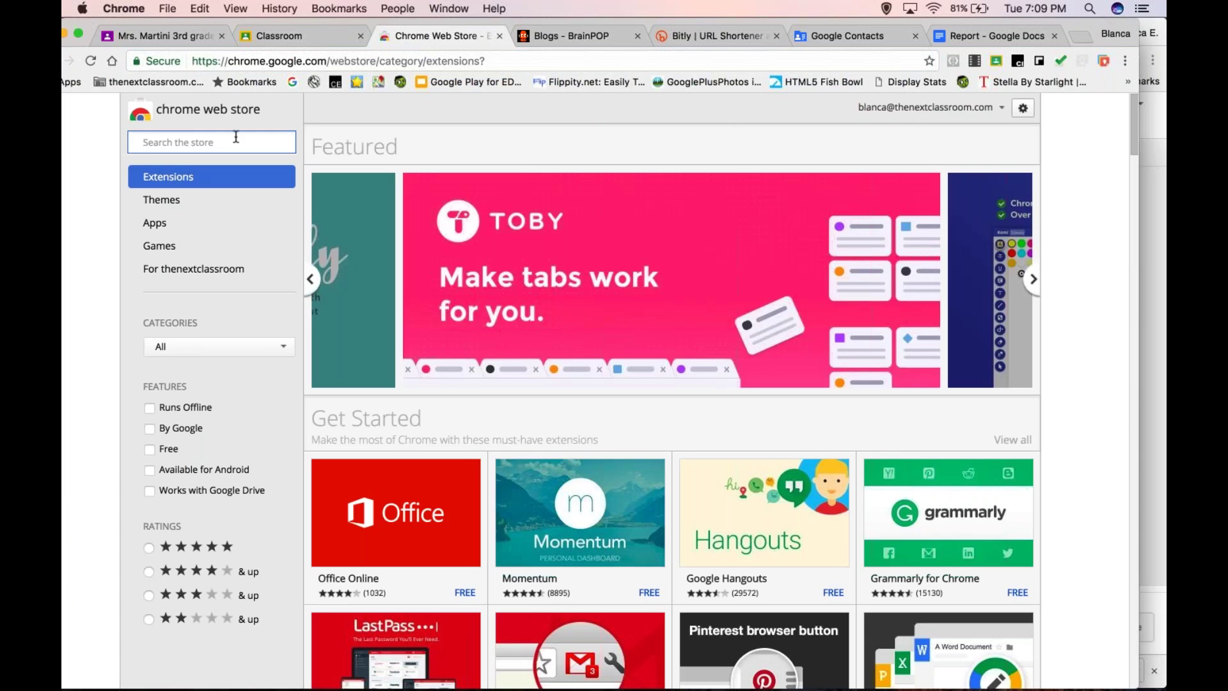
pyautogui.click(236, 137)
pyautogui.write('google cast')
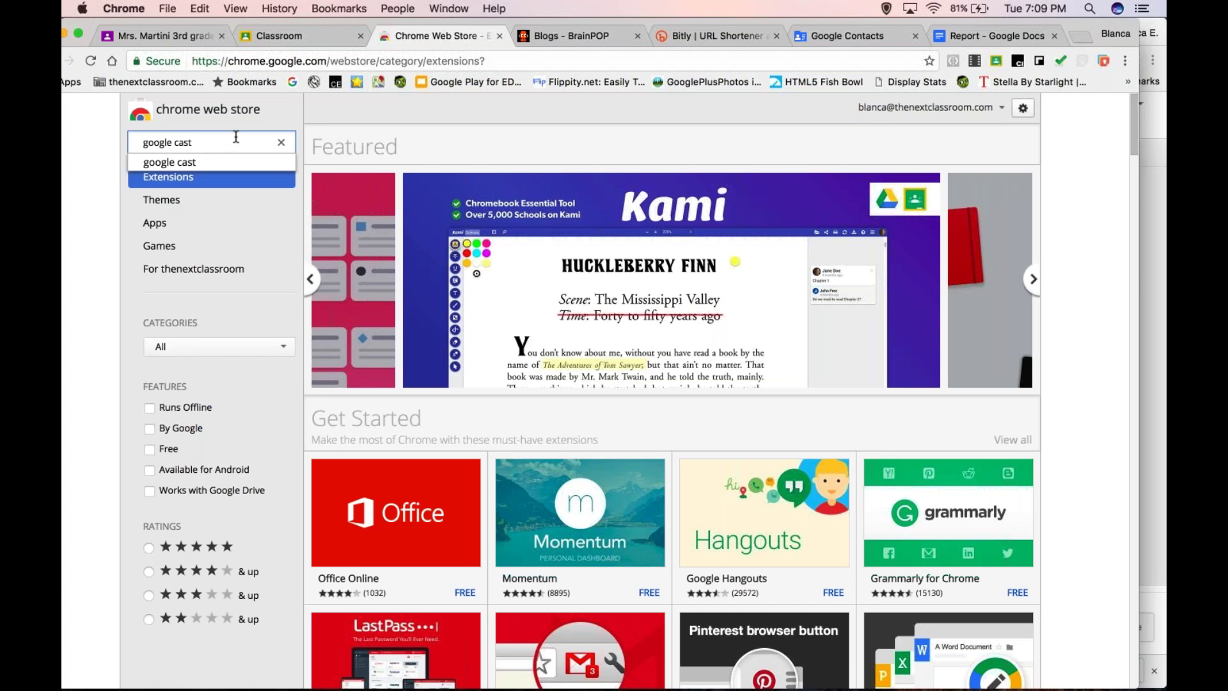
pyautogui.click(228, 167)
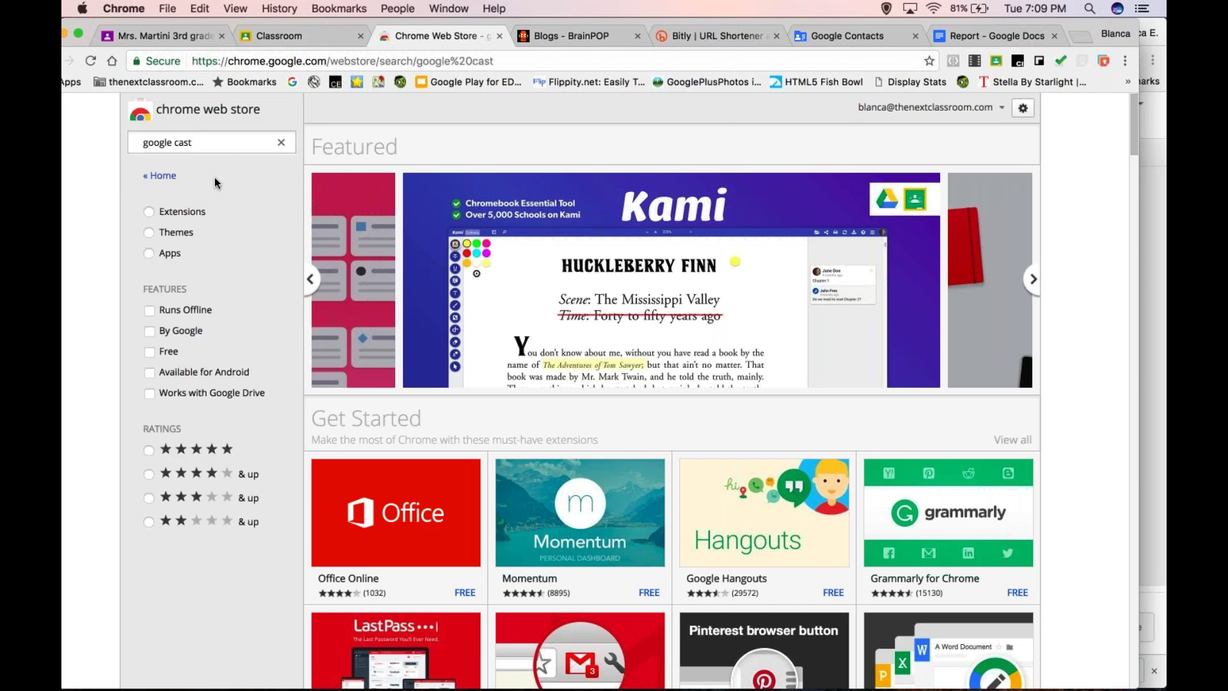
pyautogui.click(151, 210)
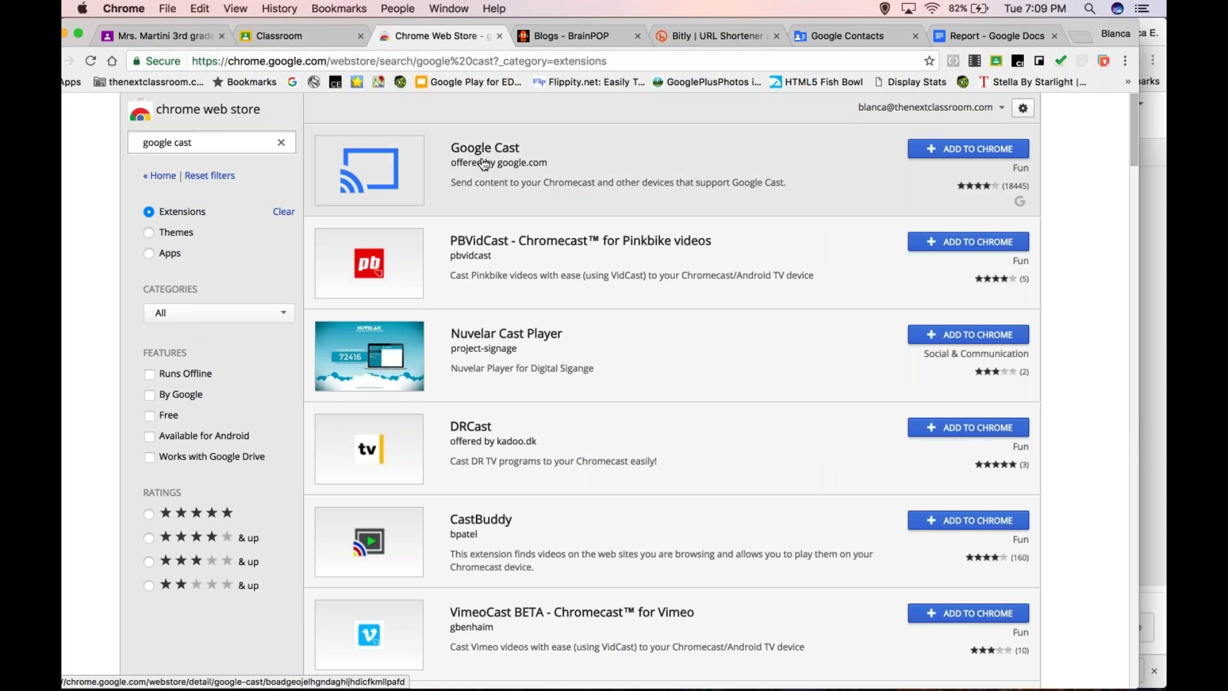
# - Add the Google Cast extension to Chrome and go to the Google Classroom tab
pyautogui.click(969, 148)
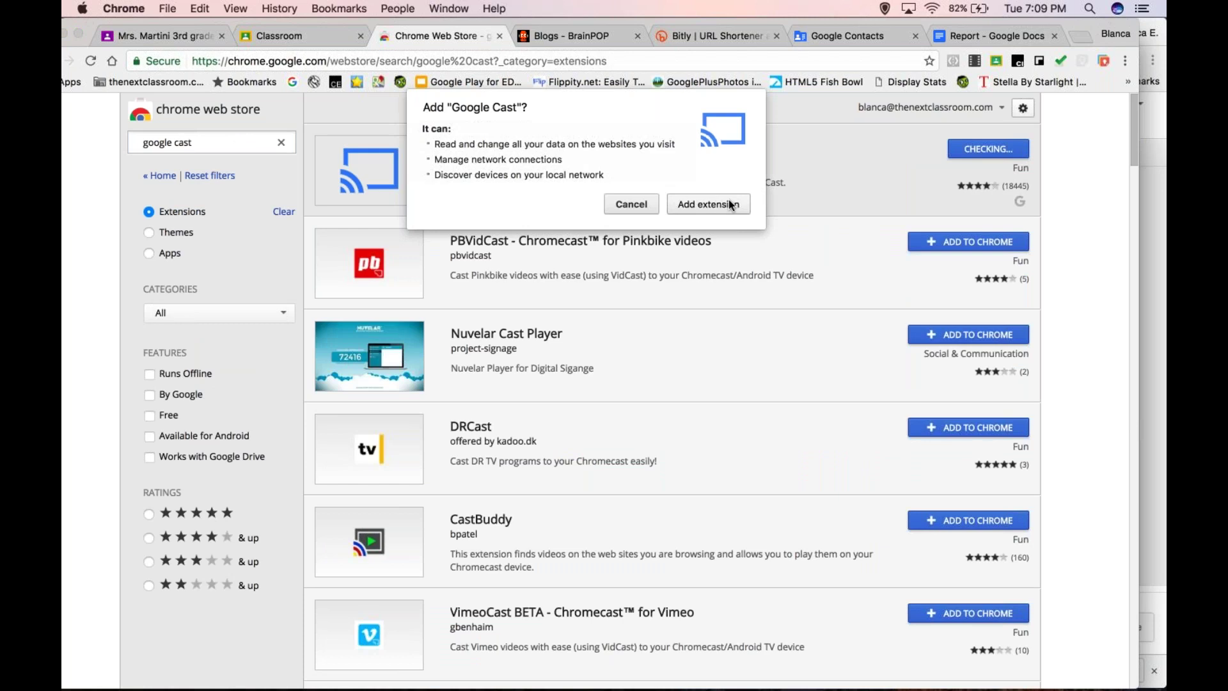
pyautogui.click(730, 204)
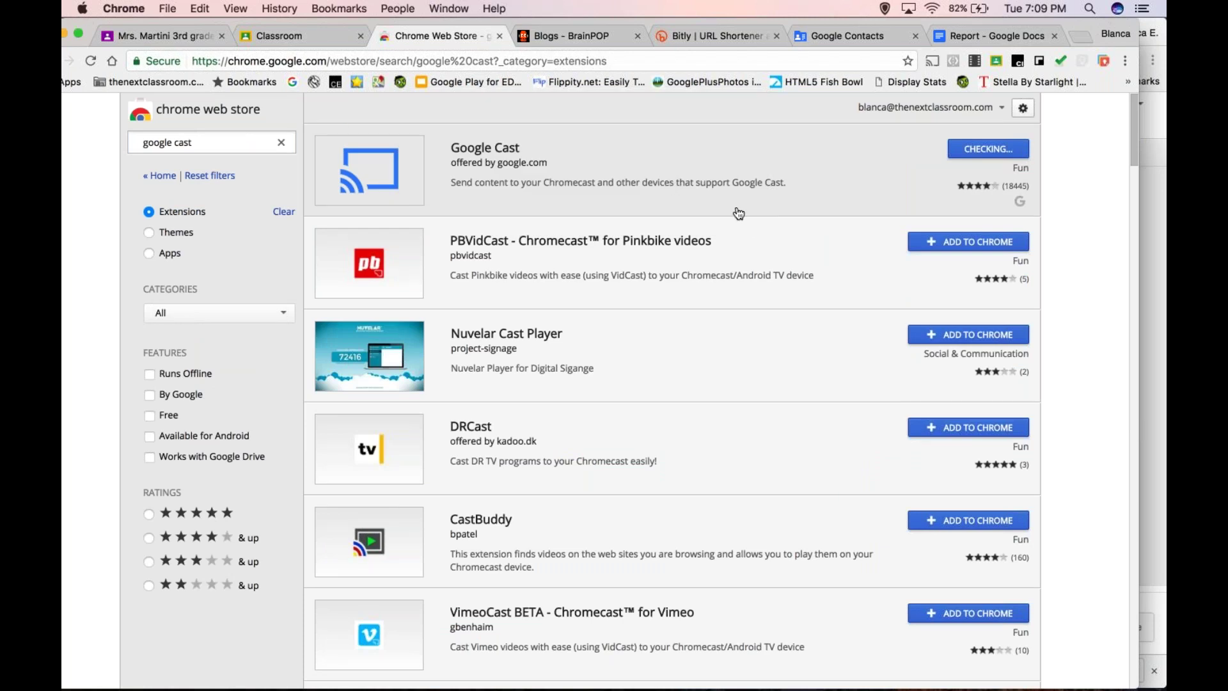
pyautogui.click(316, 36)
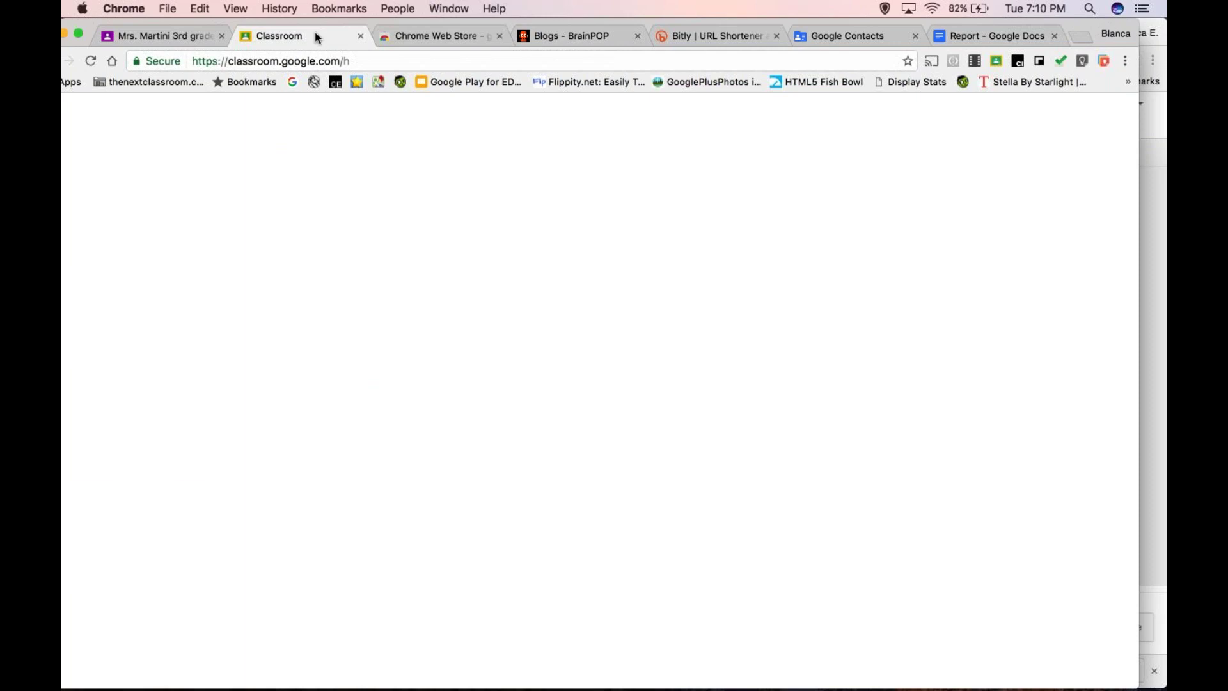
# - Bring the Nevada Ready 21 deck forward and display slide 17's session topic list
pyautogui.moveTo(794, 671)
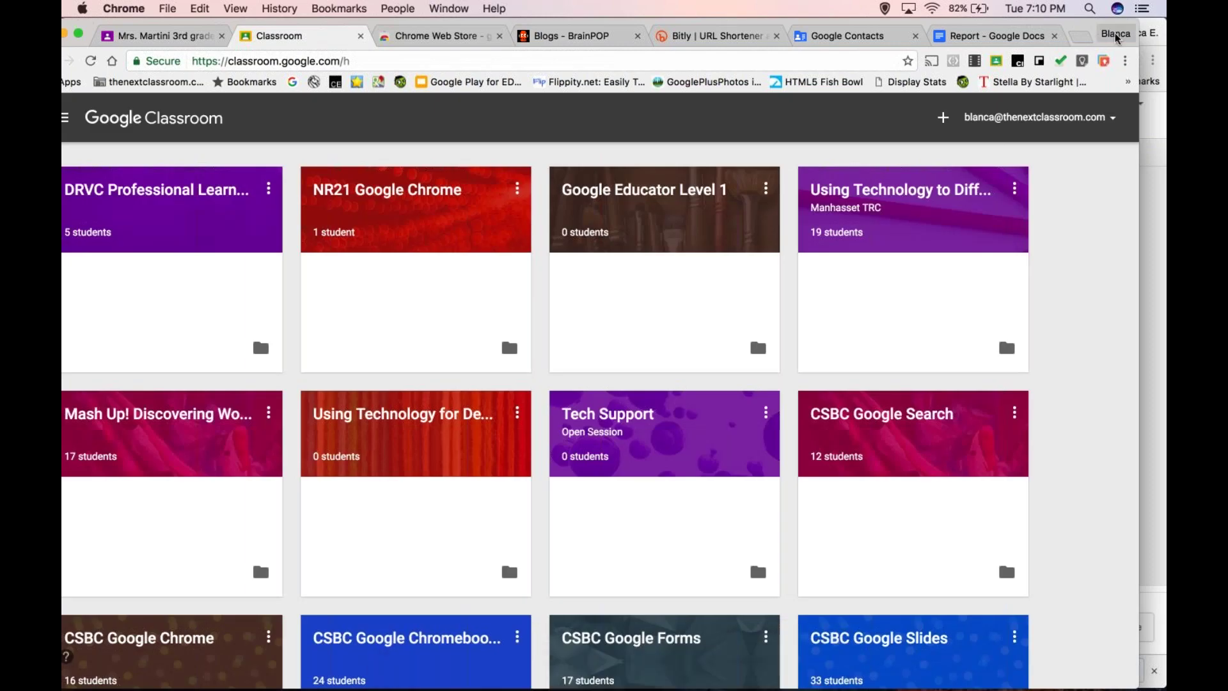
pyautogui.click(1155, 123)
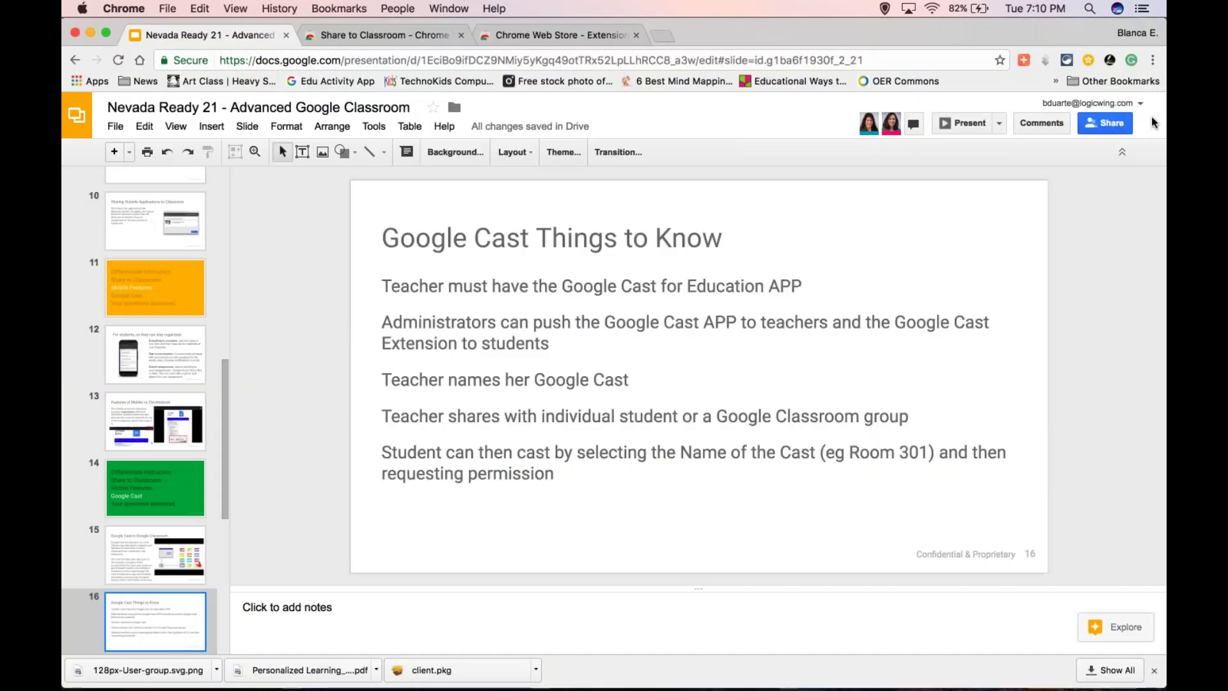
pyautogui.scroll(-5, 156, 519)
pyautogui.scroll(-1, 156, 518)
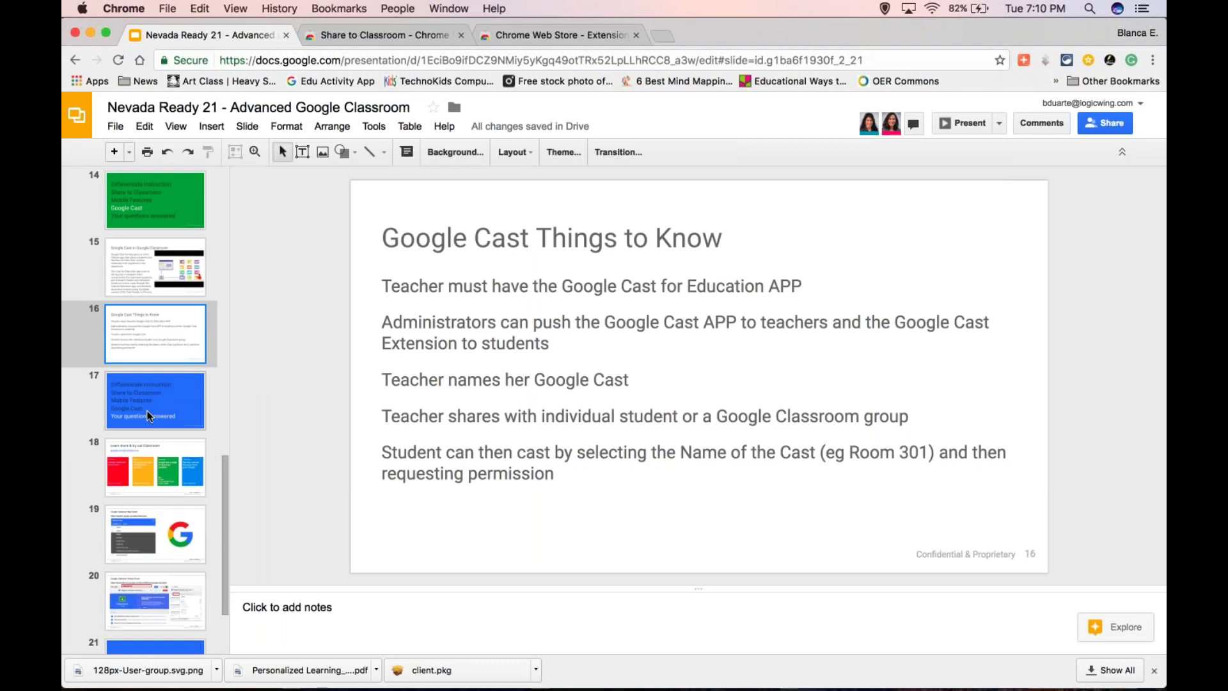
pyautogui.click(147, 410)
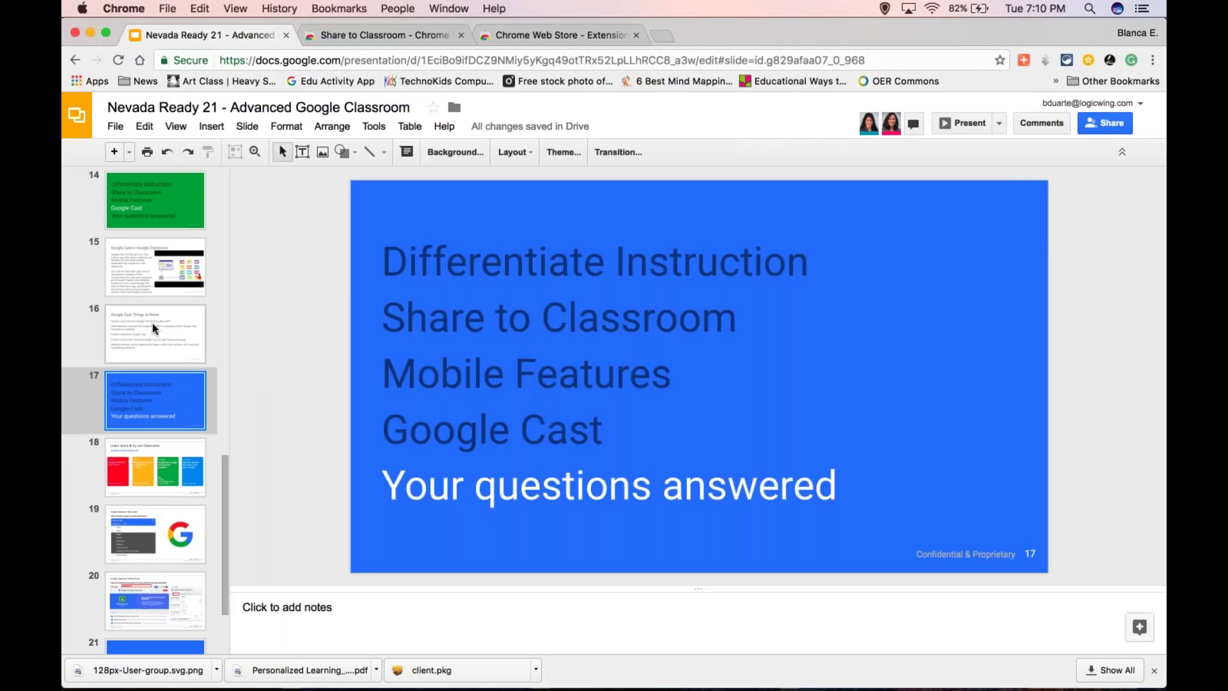
pyautogui.click(152, 324)
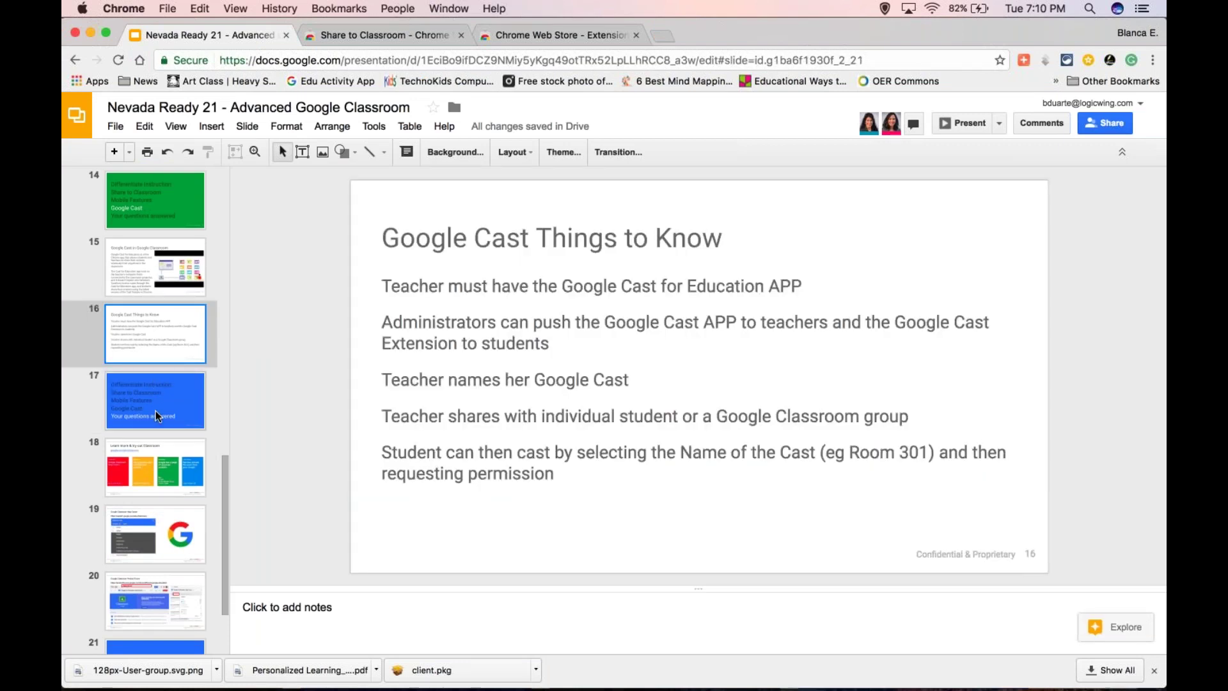
pyautogui.scroll(1, 147, 326)
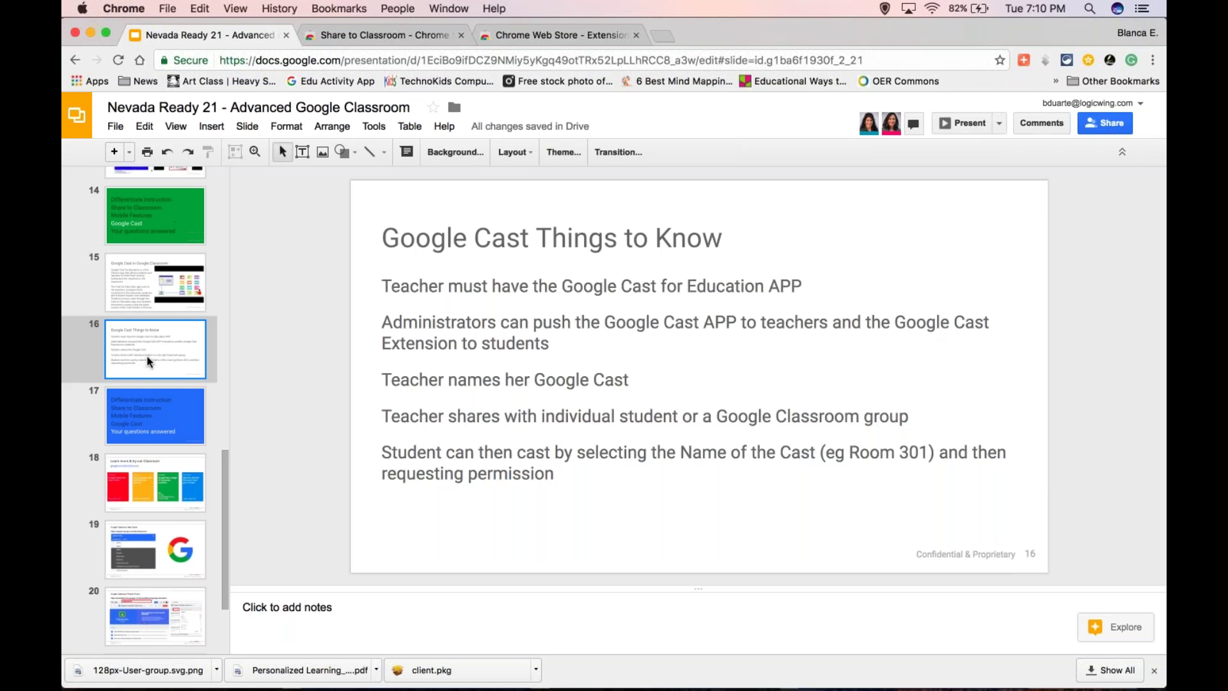
pyautogui.click(154, 420)
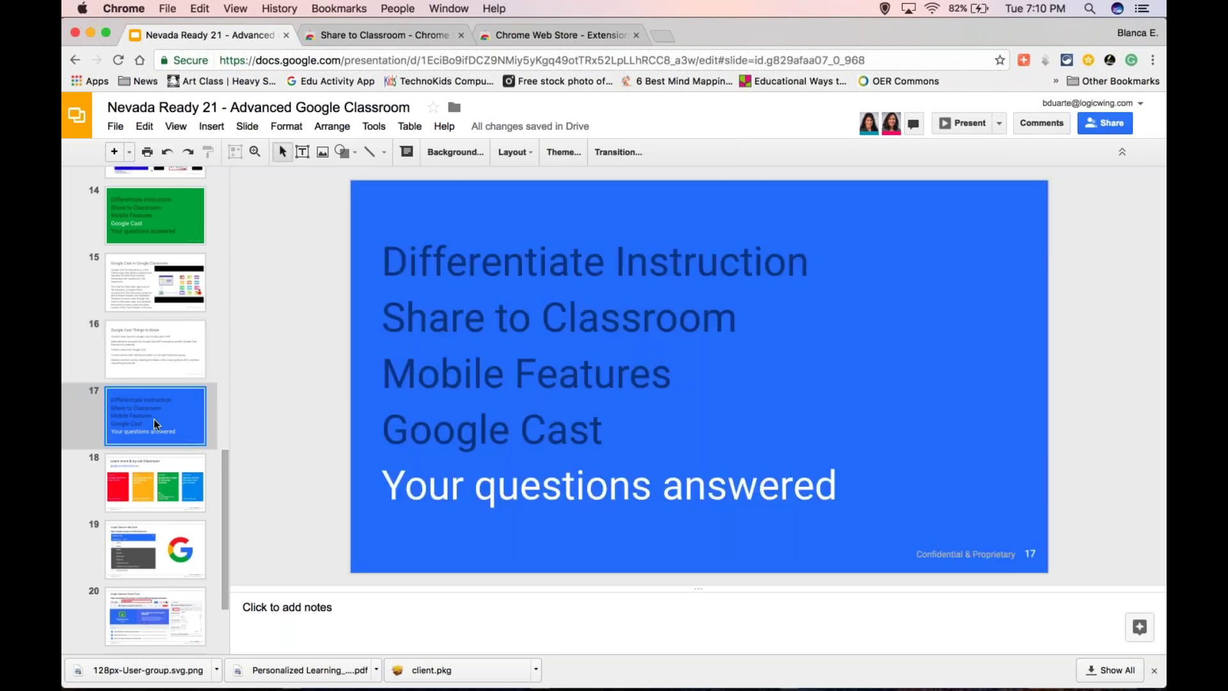
# - Open the browser profile list to switch profiles
pyautogui.scroll(1, 159, 286)
pyautogui.scroll(2, 159, 286)
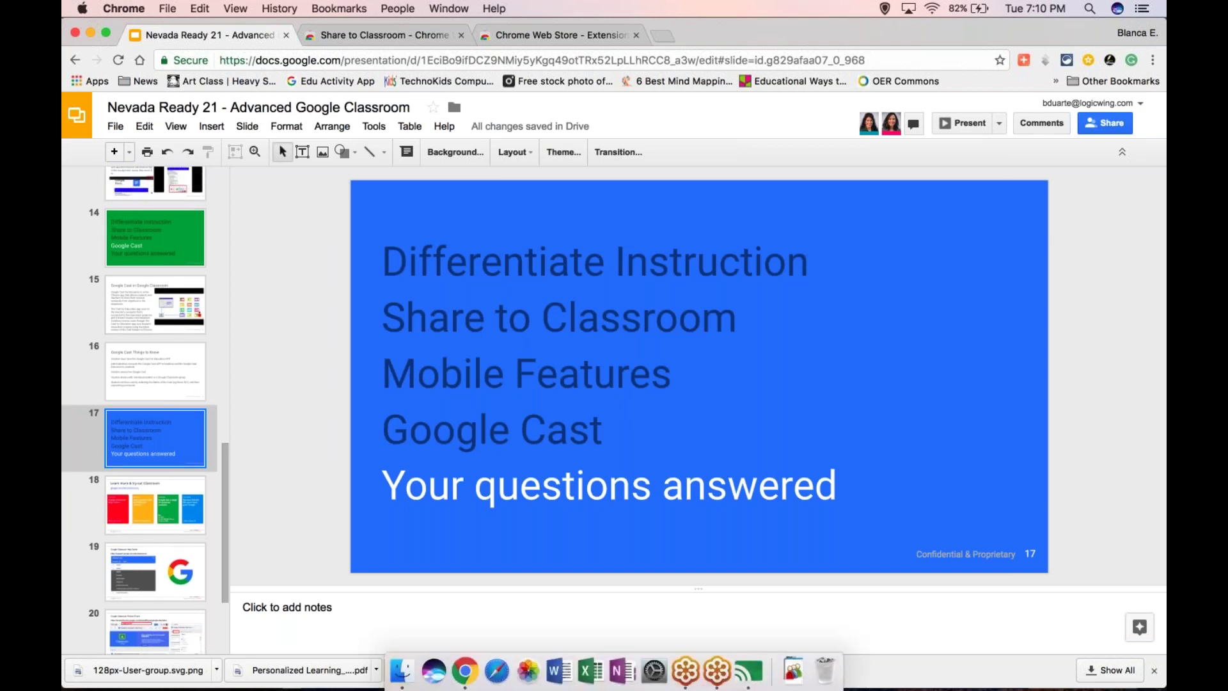
pyautogui.click(1132, 35)
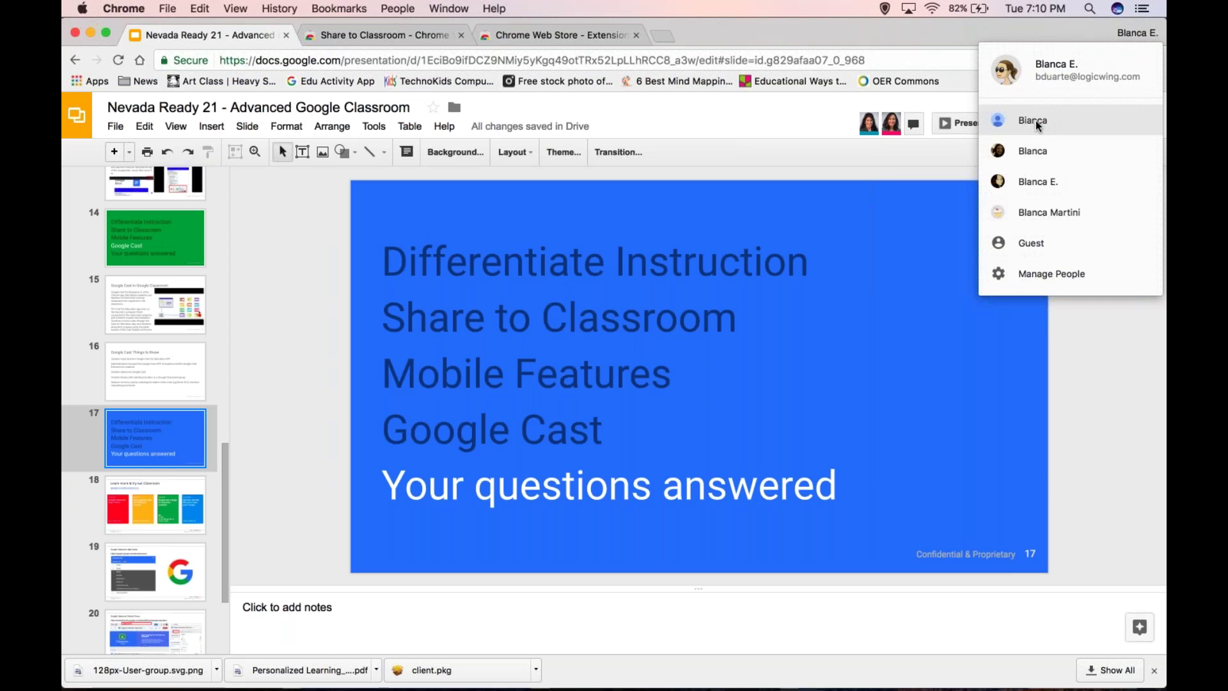
# - In the other profile's Classroom, open Using Technology to Differentiate Instruction and begin a new assignment
pyautogui.click(1021, 152)
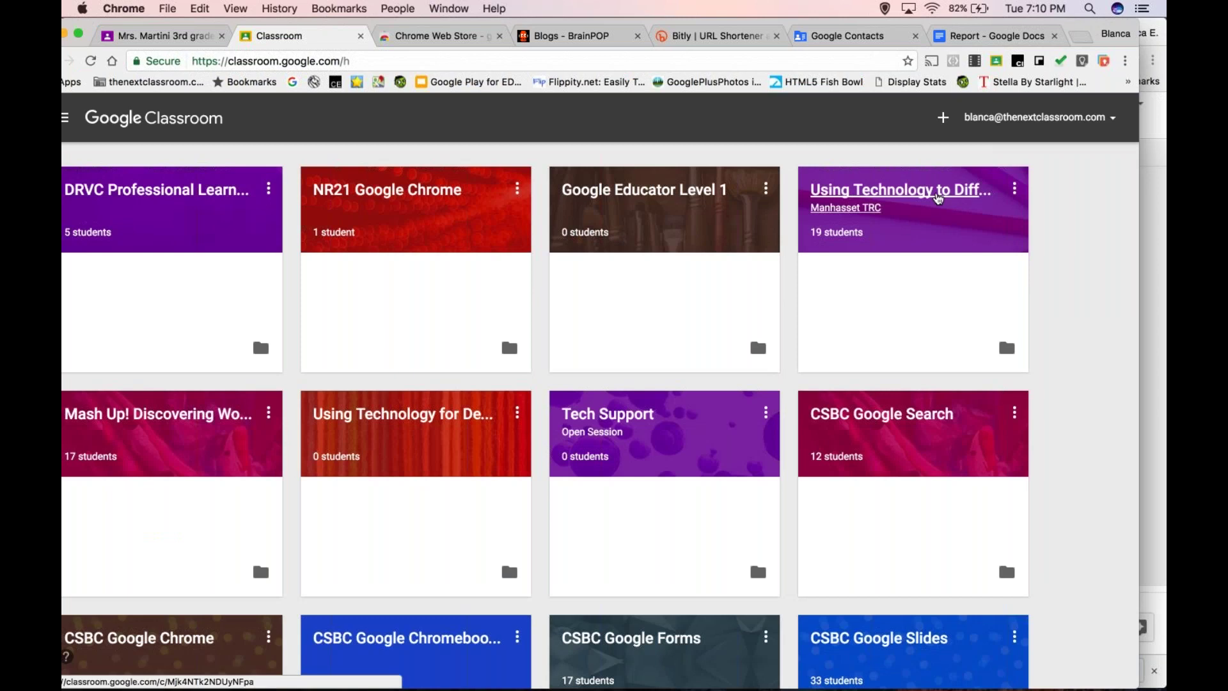
pyautogui.click(939, 199)
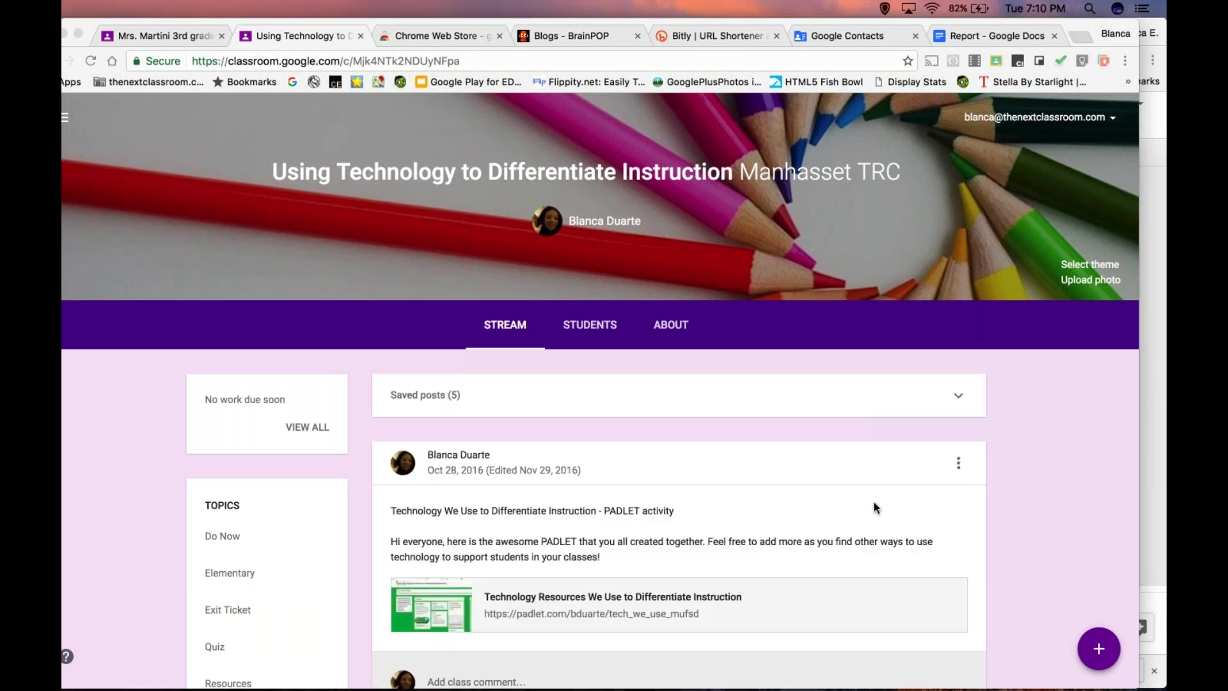
pyautogui.click(1095, 646)
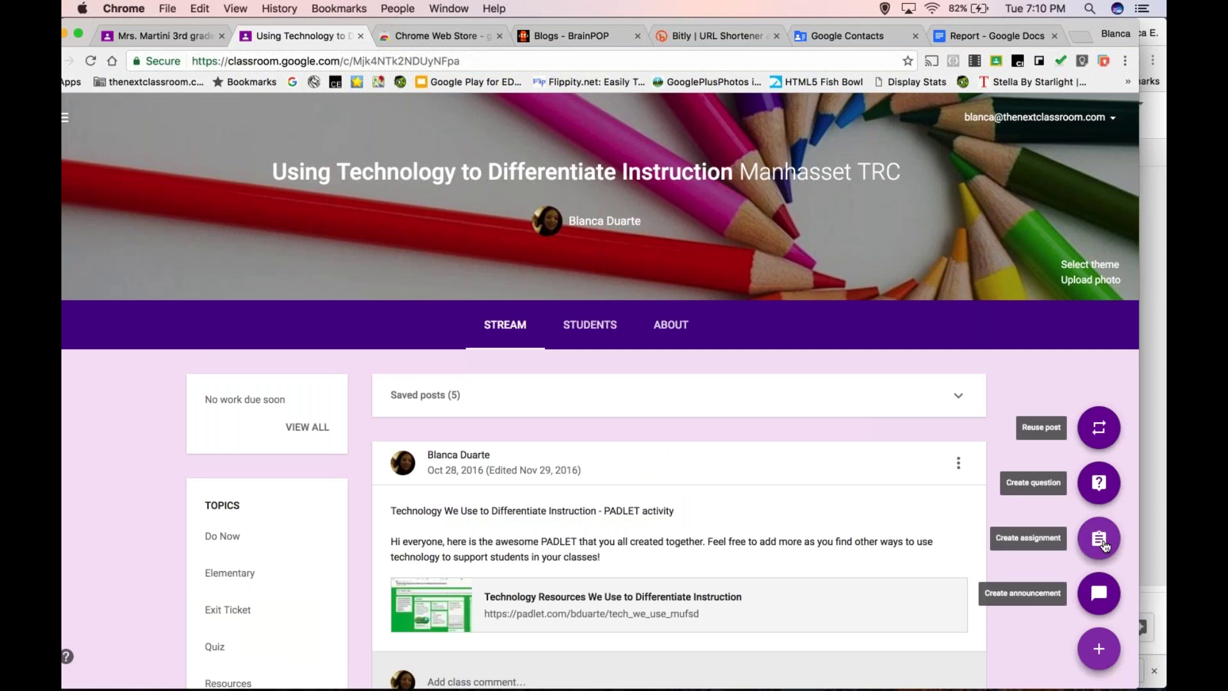
pyautogui.click(1105, 545)
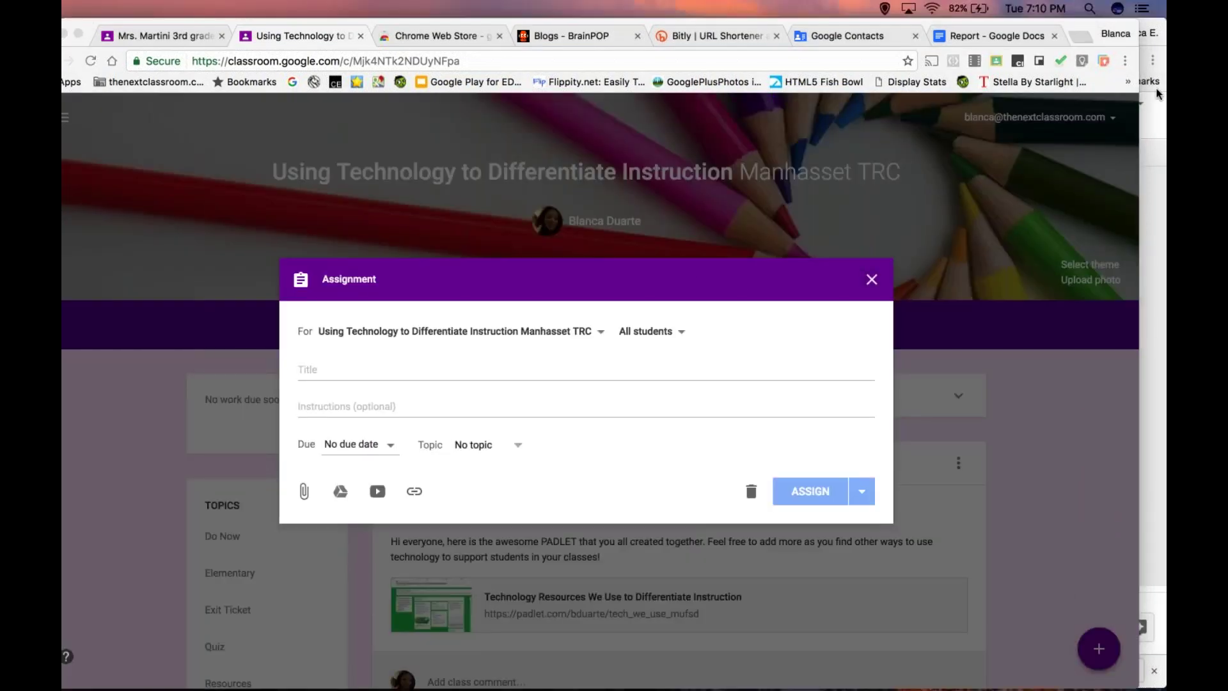
# - Title the assignment "Today's due now is....", removing the leading #1
pyautogui.click(323, 371)
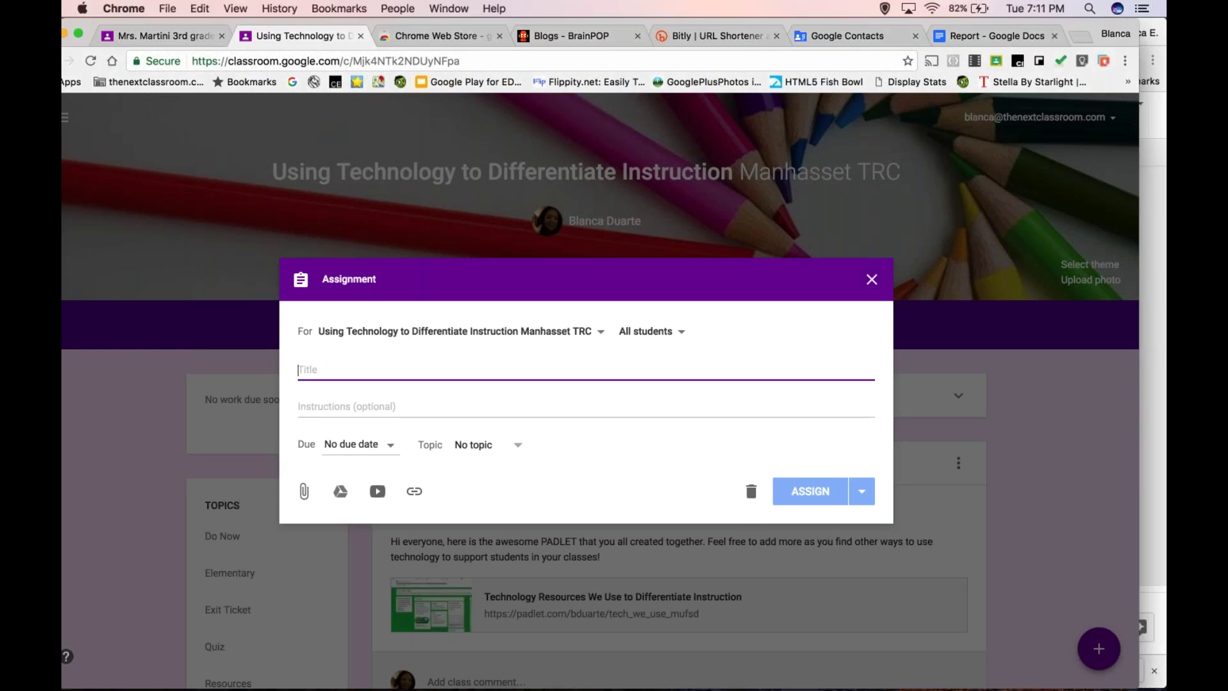
pyautogui.write('#1')
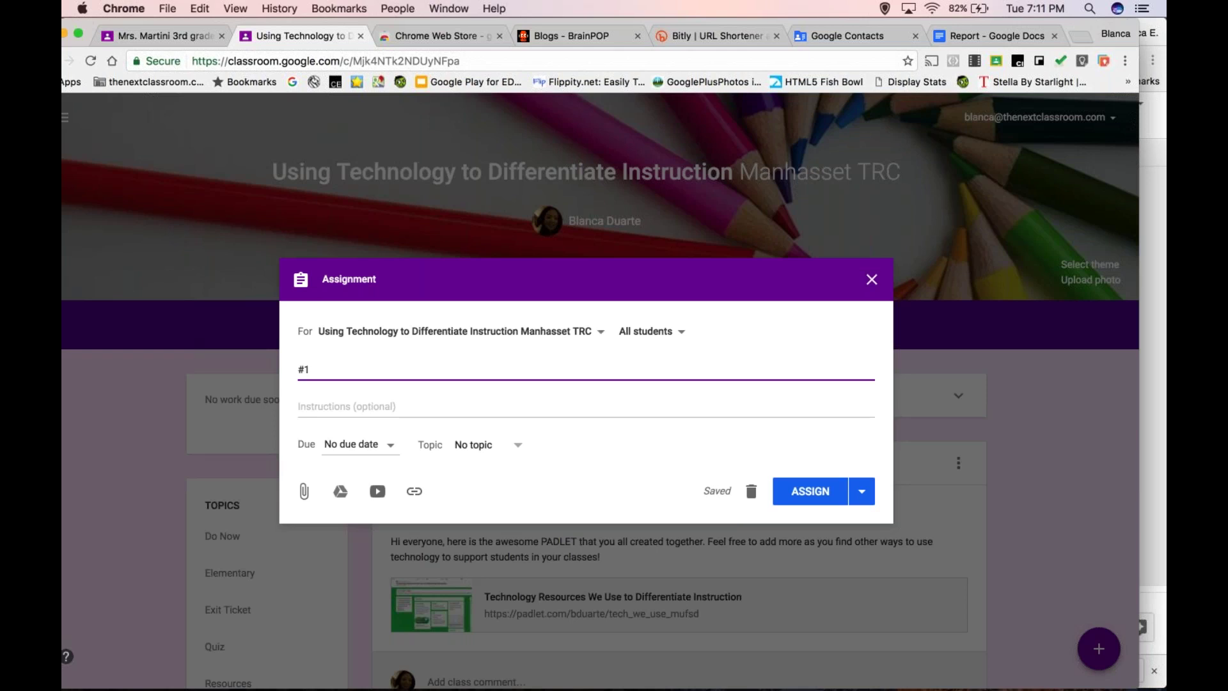
pyautogui.write("Today's due now is....")
pyautogui.moveTo(307, 369); pyautogui.dragTo(290, 365)
pyautogui.press('BackSpace')
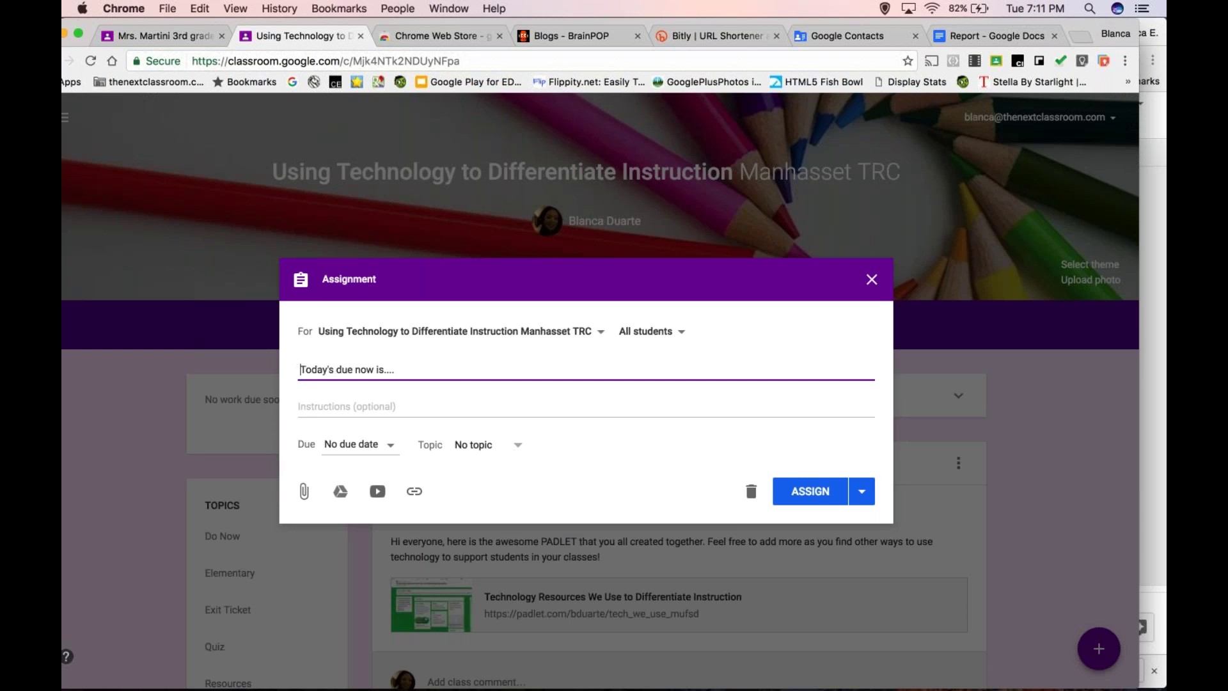
# - File it under a new topic 'Due Now' and assign it to the class
pyautogui.click(501, 446)
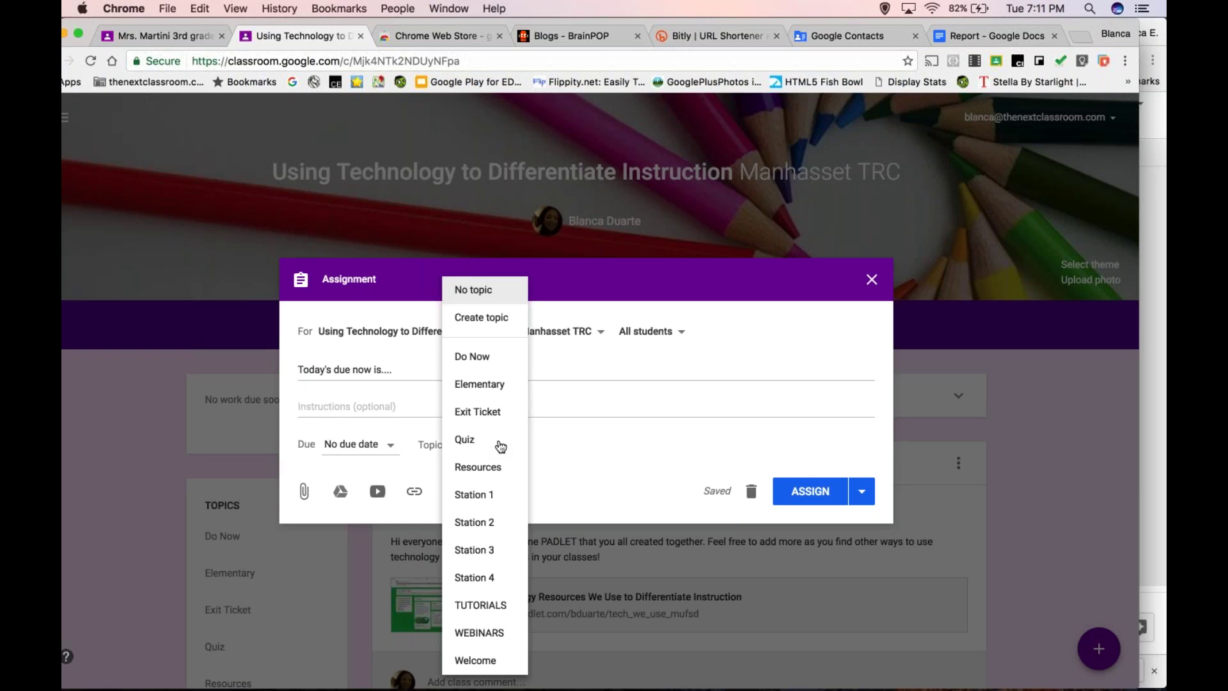
pyautogui.click(496, 324)
pyautogui.write('Due Now')
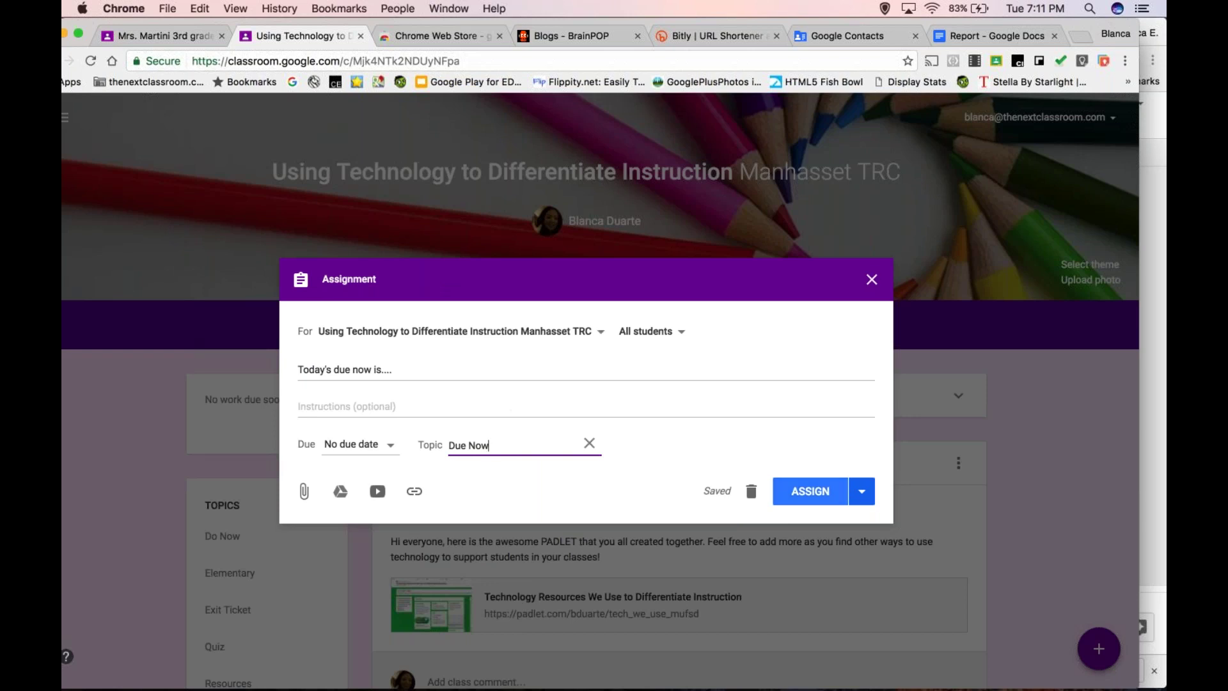
pyautogui.click(811, 490)
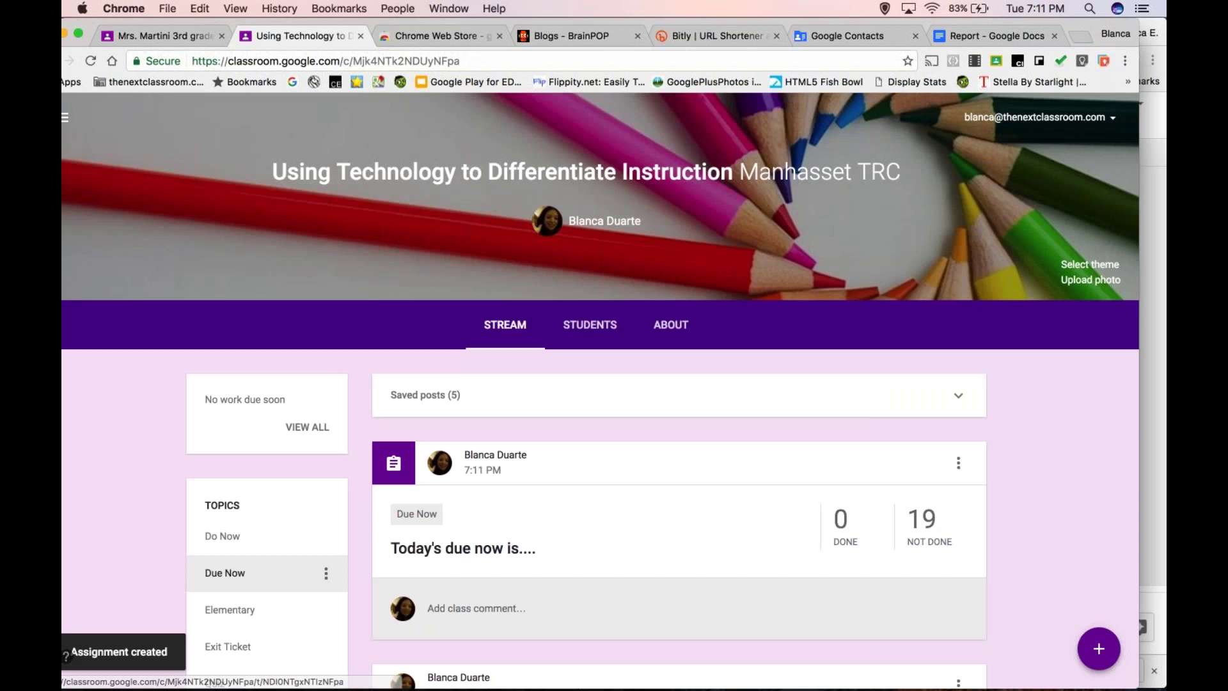
pyautogui.scroll(-3, 234, 572)
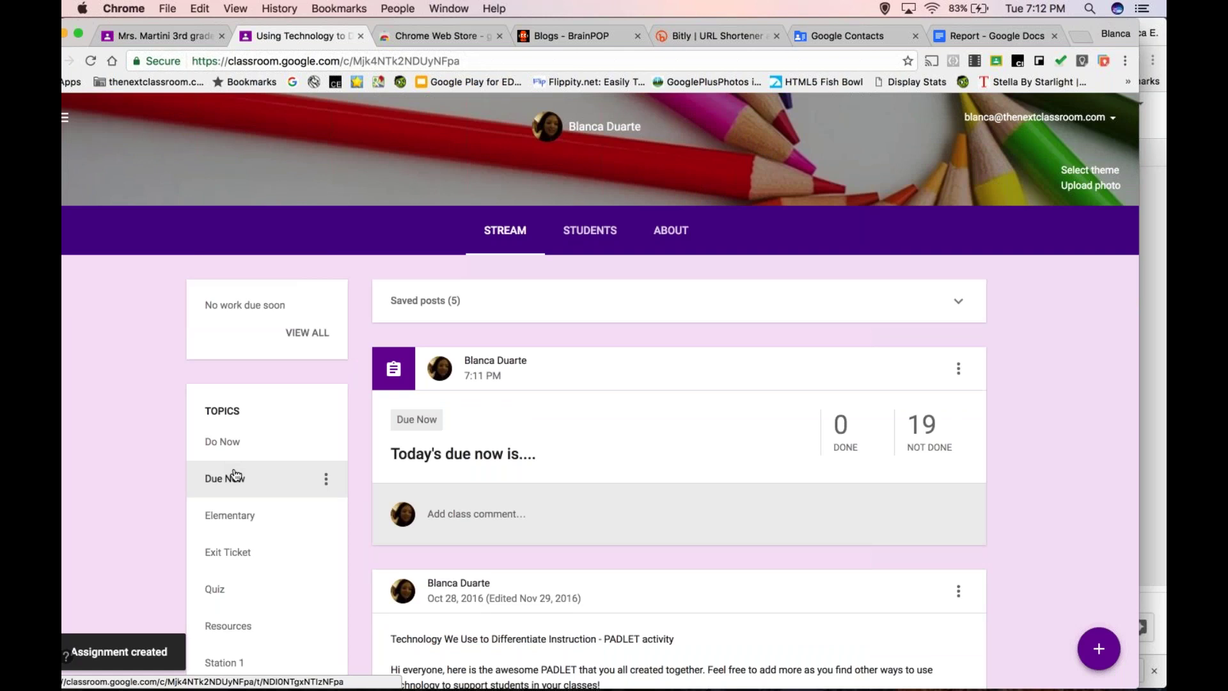
# - Filter the class stream to the Due Now topic, showing 0 done and 19 not done
pyautogui.click(235, 475)
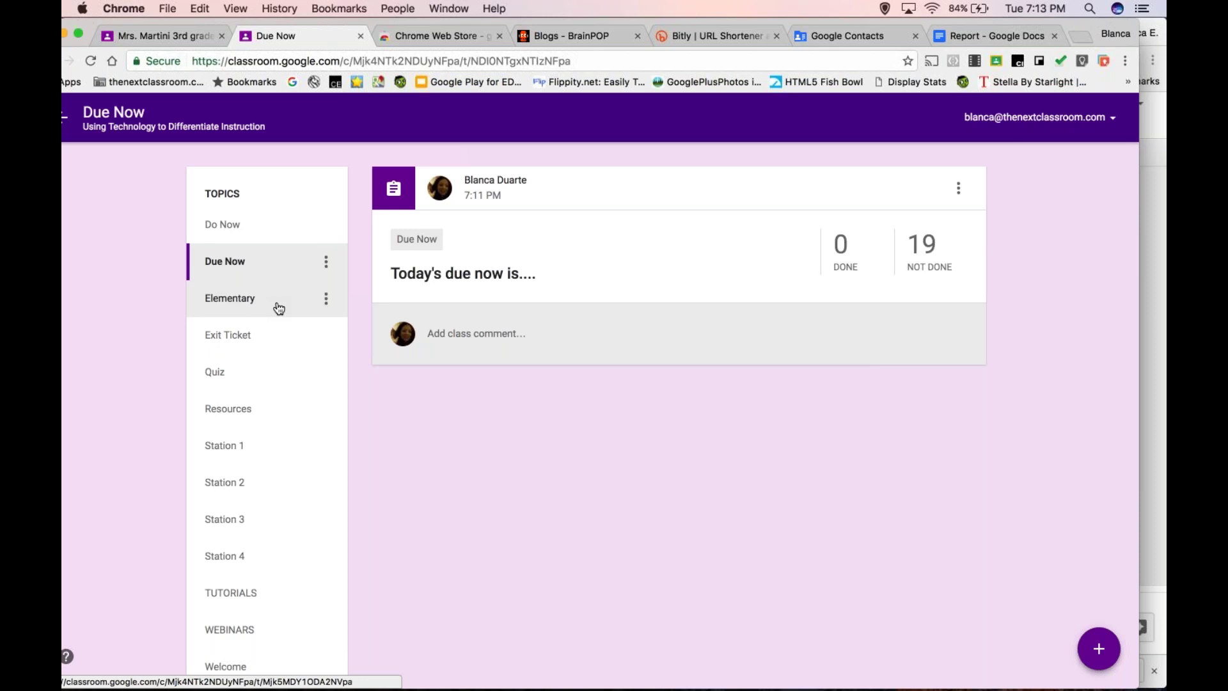
# - Go back from the Due Now topic to the full class stream
pyautogui.click(65, 116)
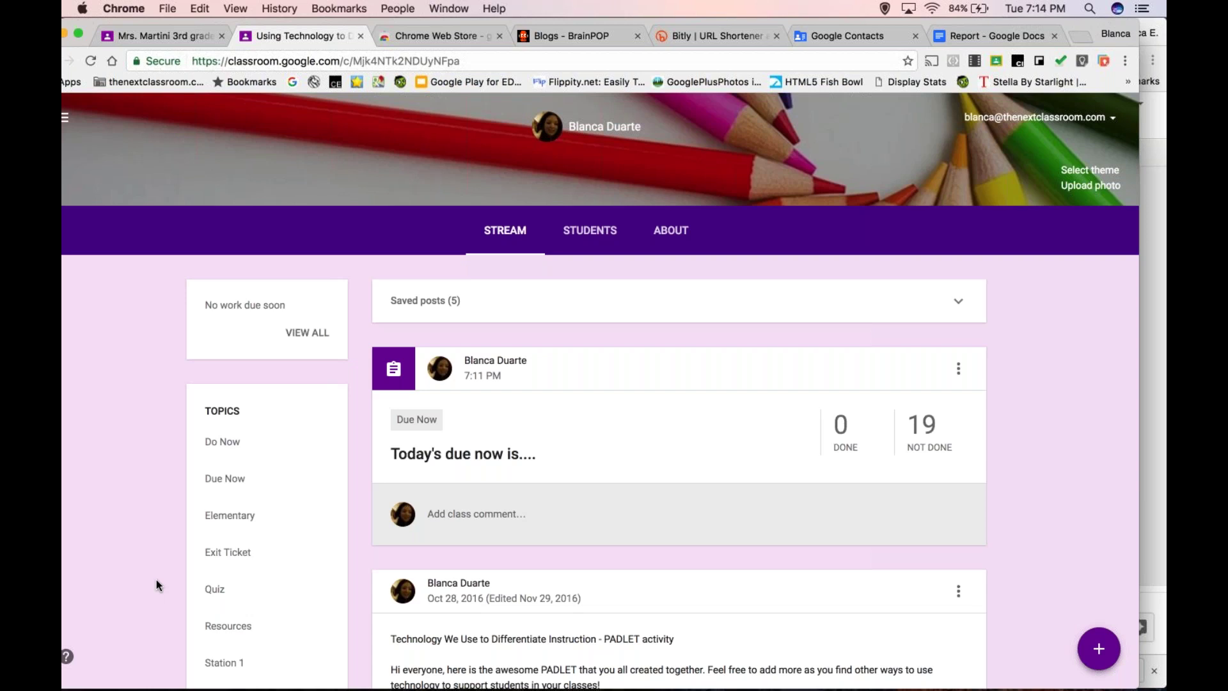
pyautogui.moveTo(462, 683)
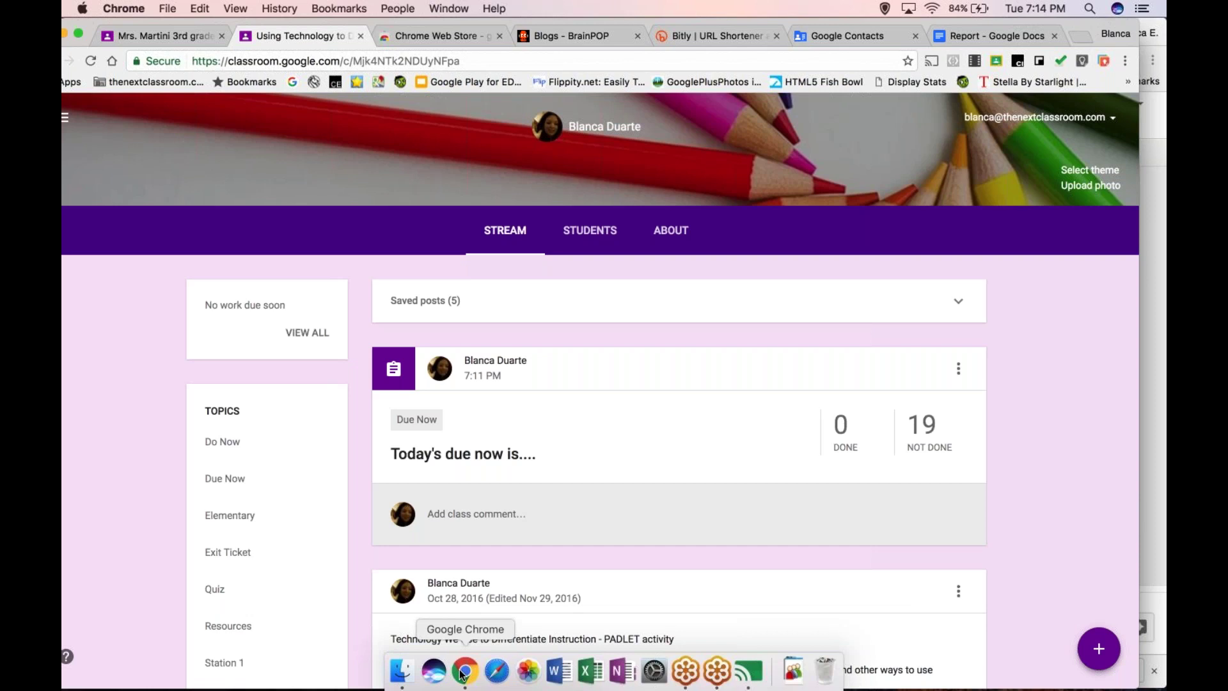
# - Search the web for 'classroom roster sync classroom' and open the rosterSync - Teacher Edition result
pyautogui.click(456, 39)
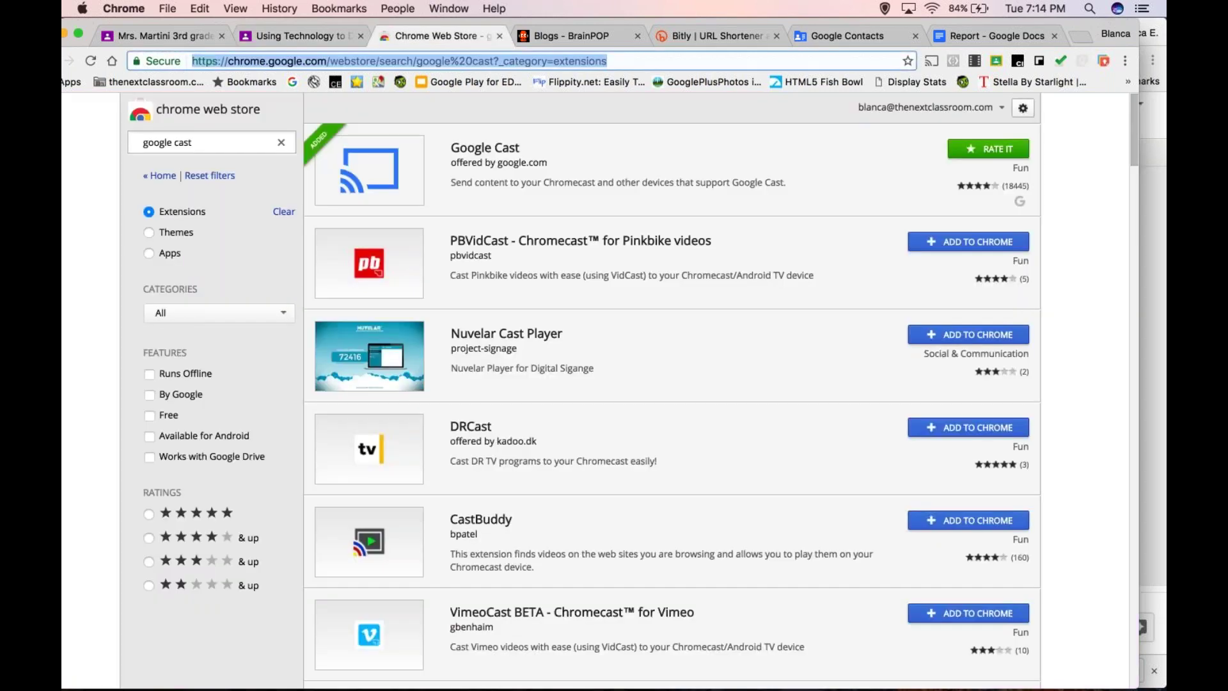
pyautogui.write('classroom')
pyautogui.press('BackSpace')
pyautogui.write('r')
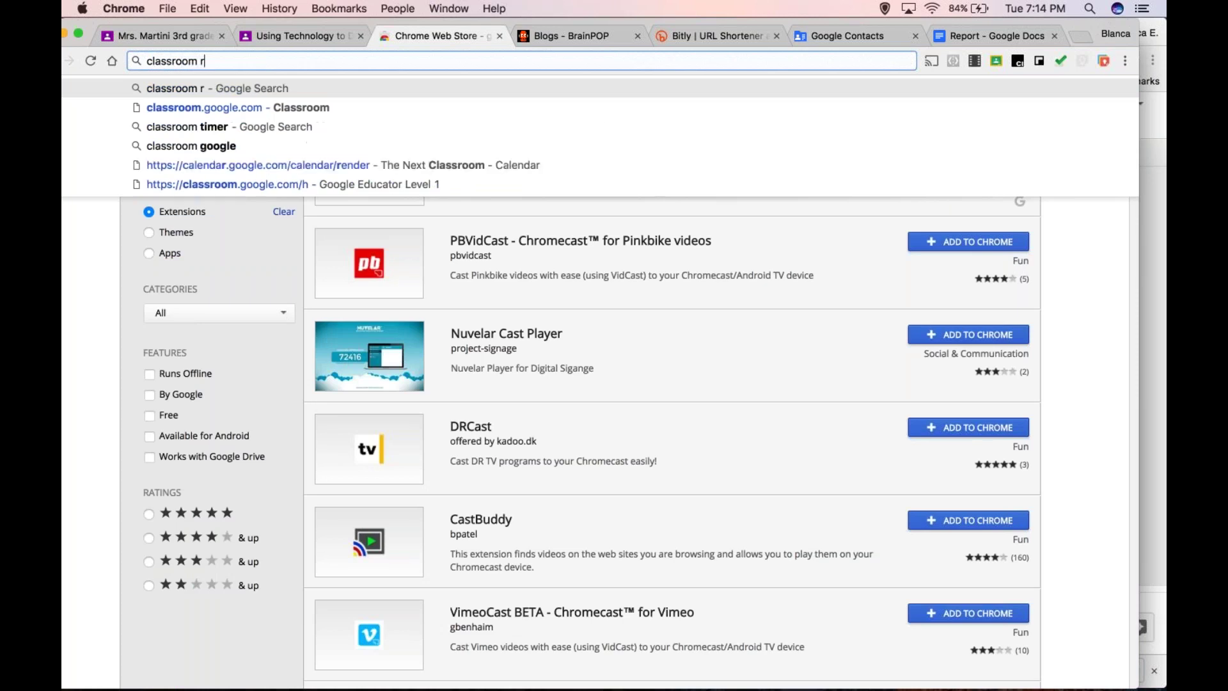
pyautogui.write('oster sync classroom')
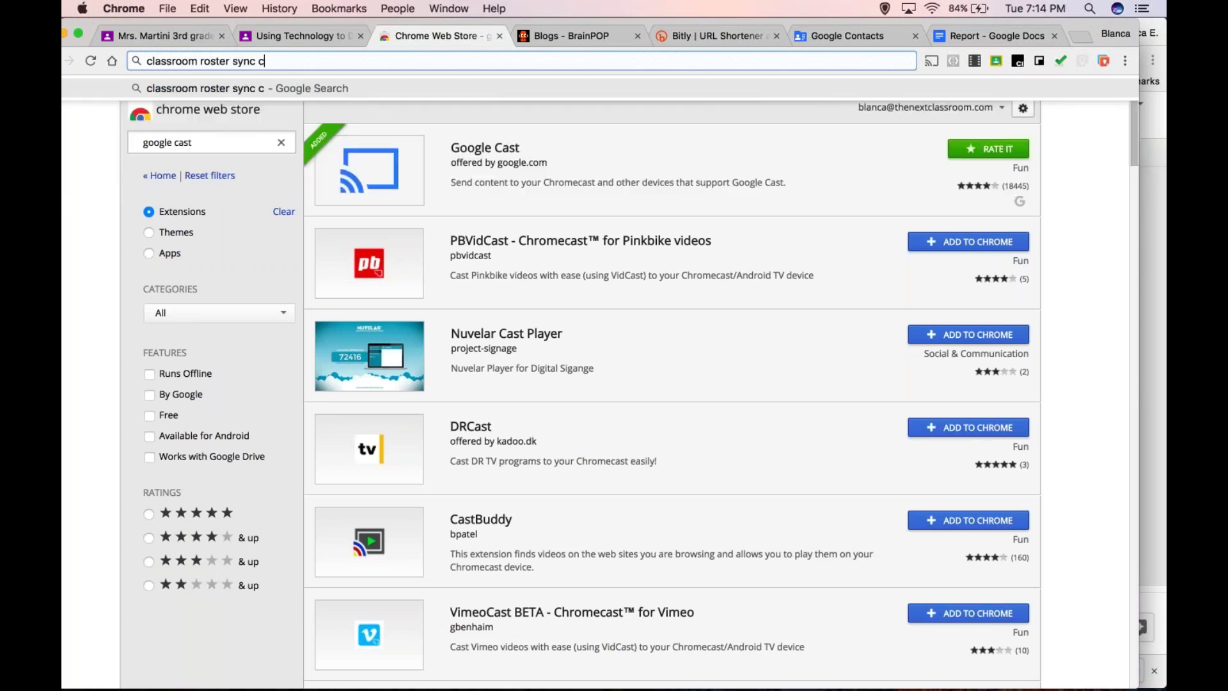
pyautogui.press('Return')
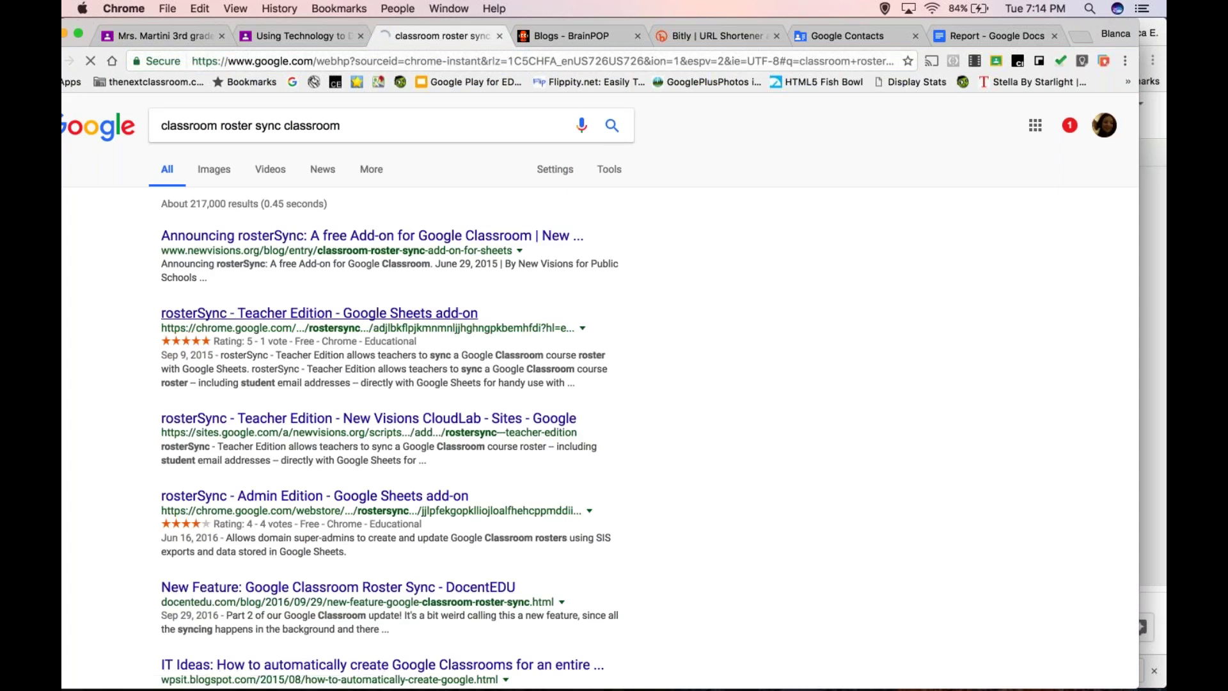
pyautogui.click(233, 320)
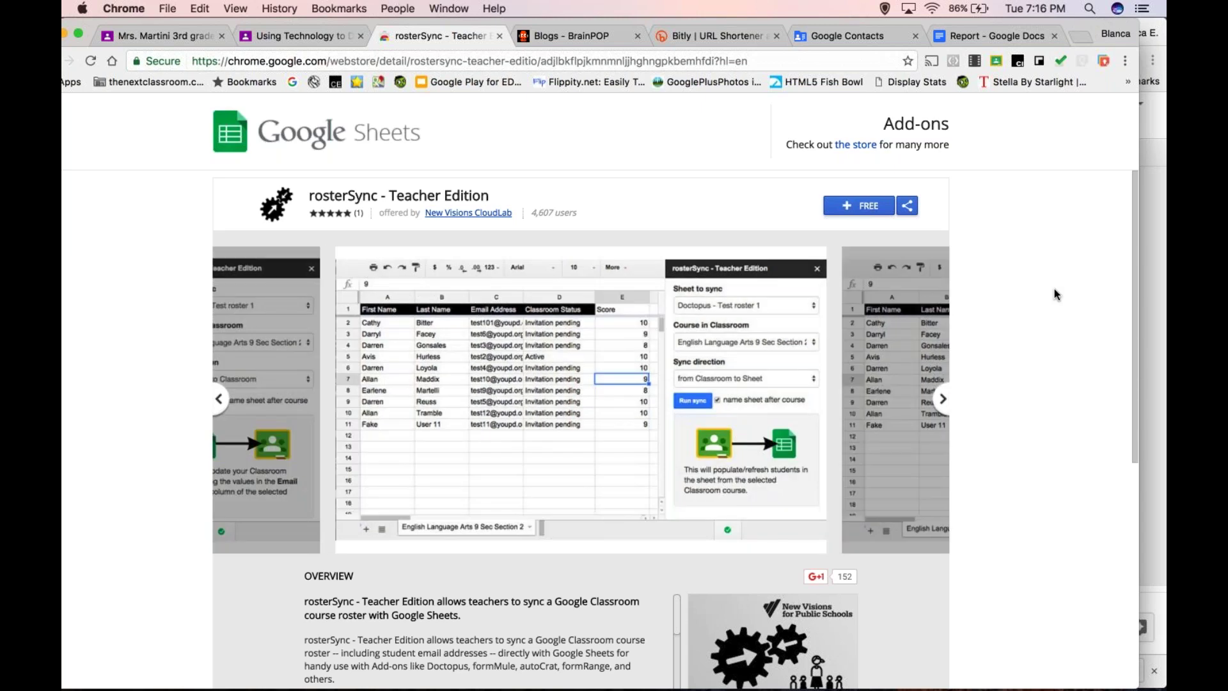
# - Bring the Nevada Ready 21 Google Slides window back in front, showing slide 17
pyautogui.moveTo(450, 675)
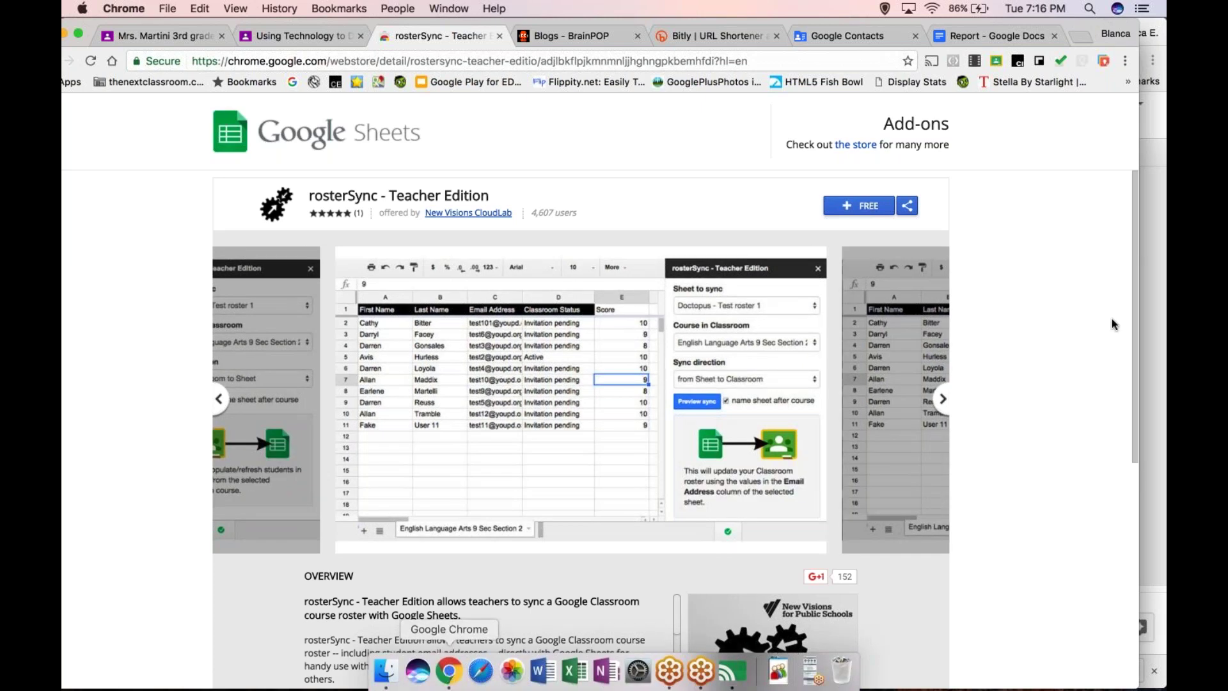
pyautogui.click(1162, 289)
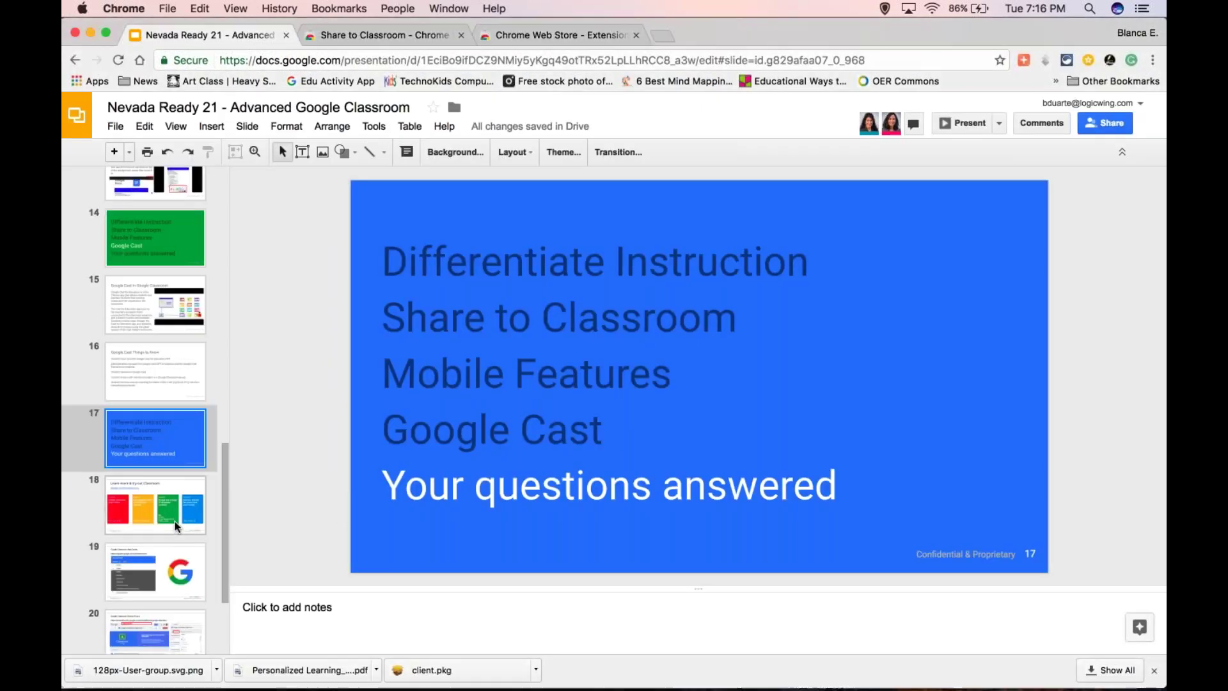